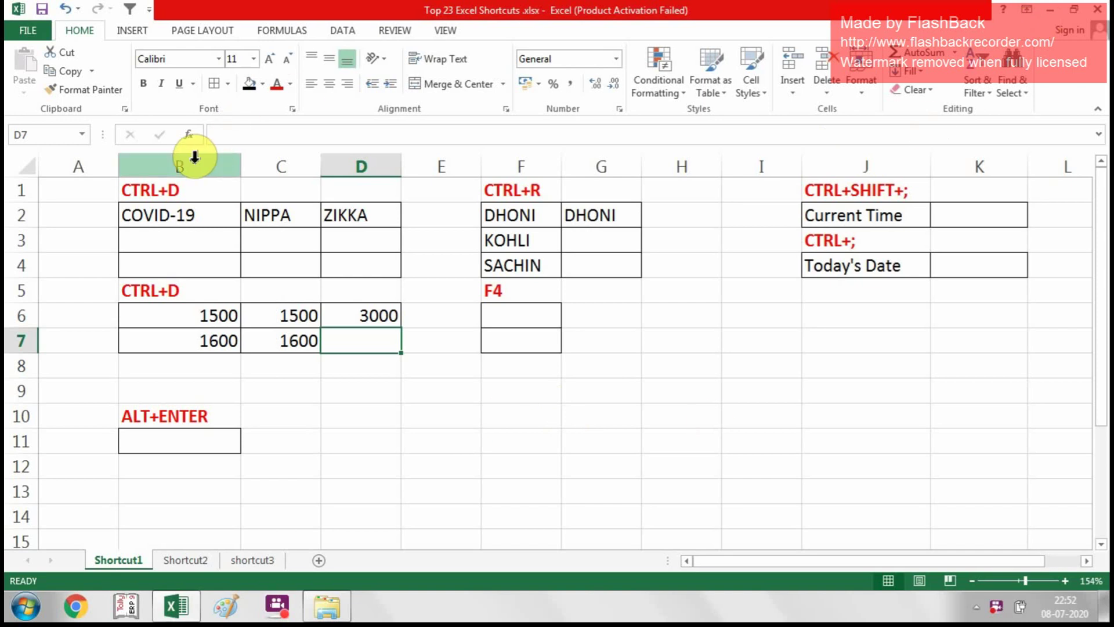
- Fill COVID-19 from B2 down into B3 with Ctrl+D
click(154, 194)
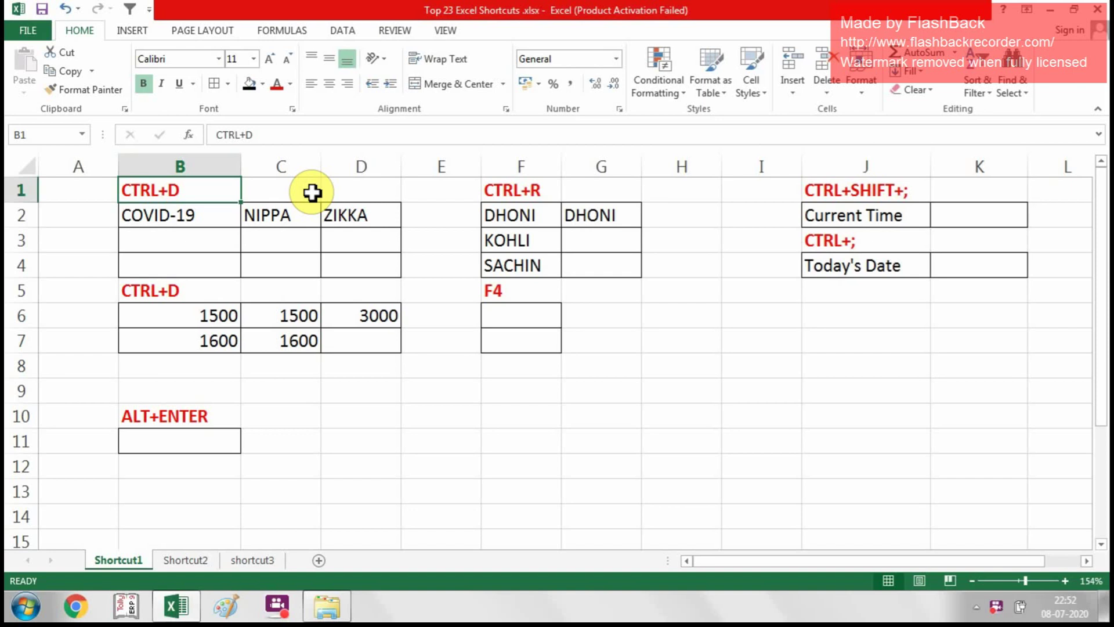
key(Down)
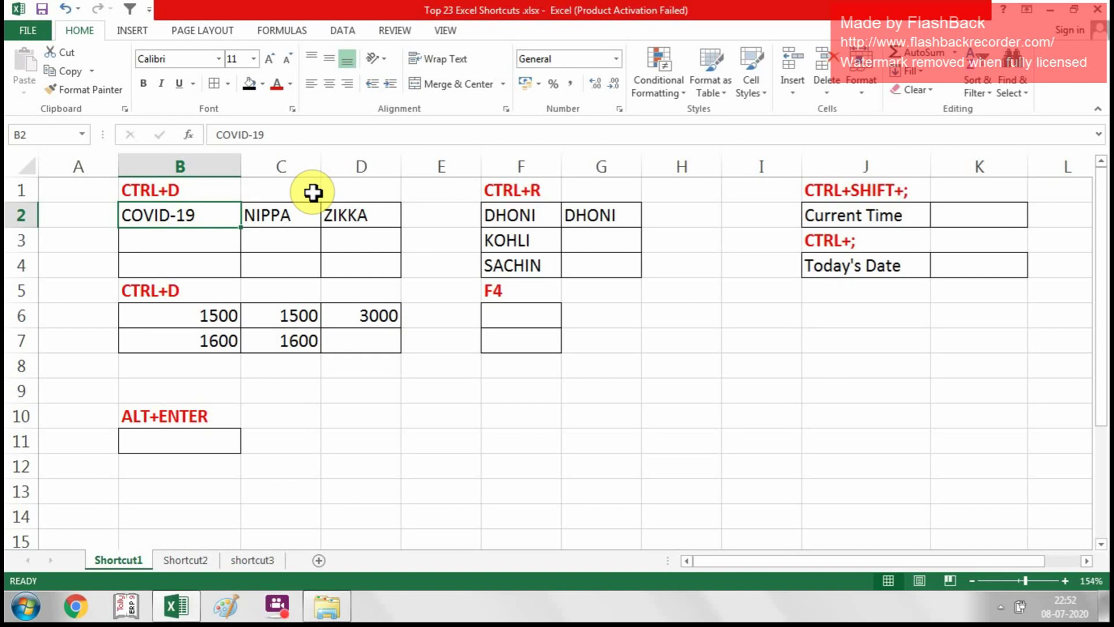
key(shift+Down)
key(shift+Up)
key(Right)
key(Right)
key(Left)
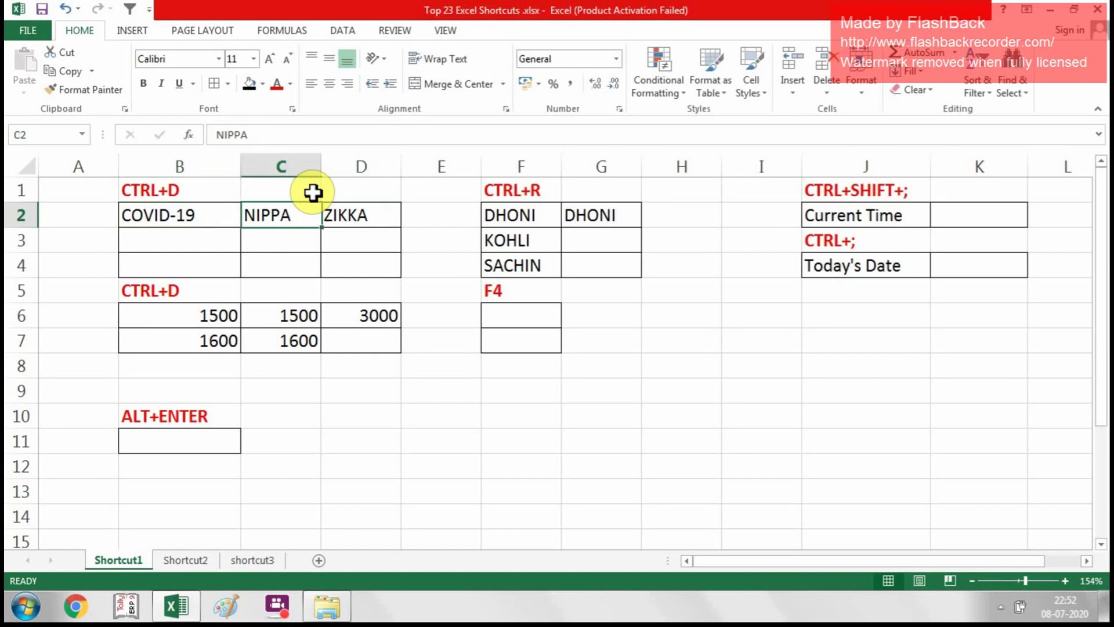
key(Left)
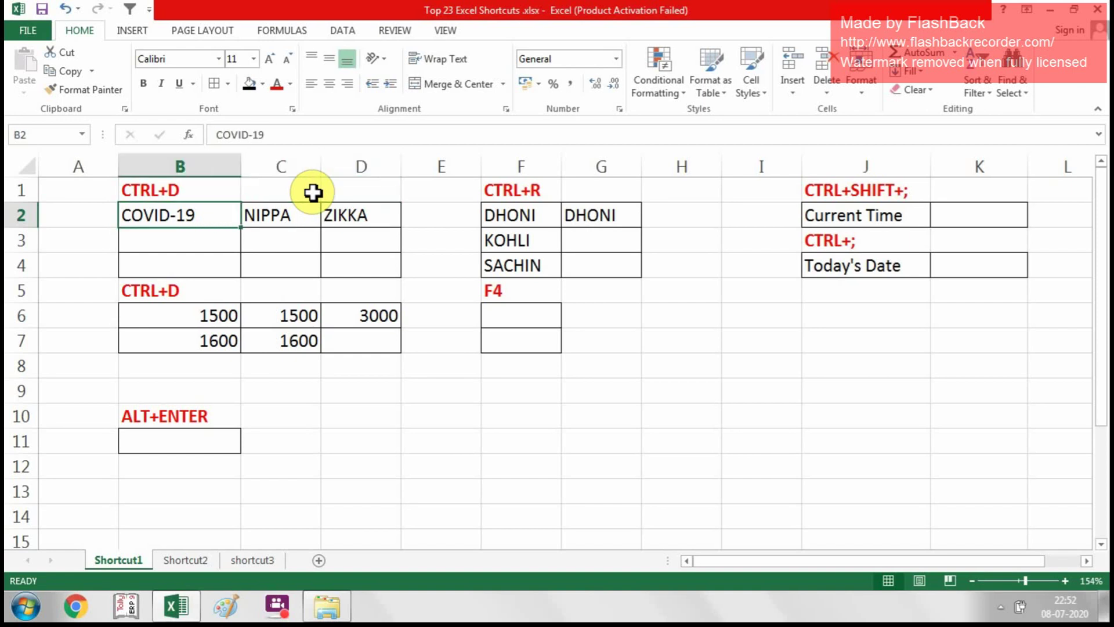
key(Down)
key(shift+Right)
key(shift+Left)
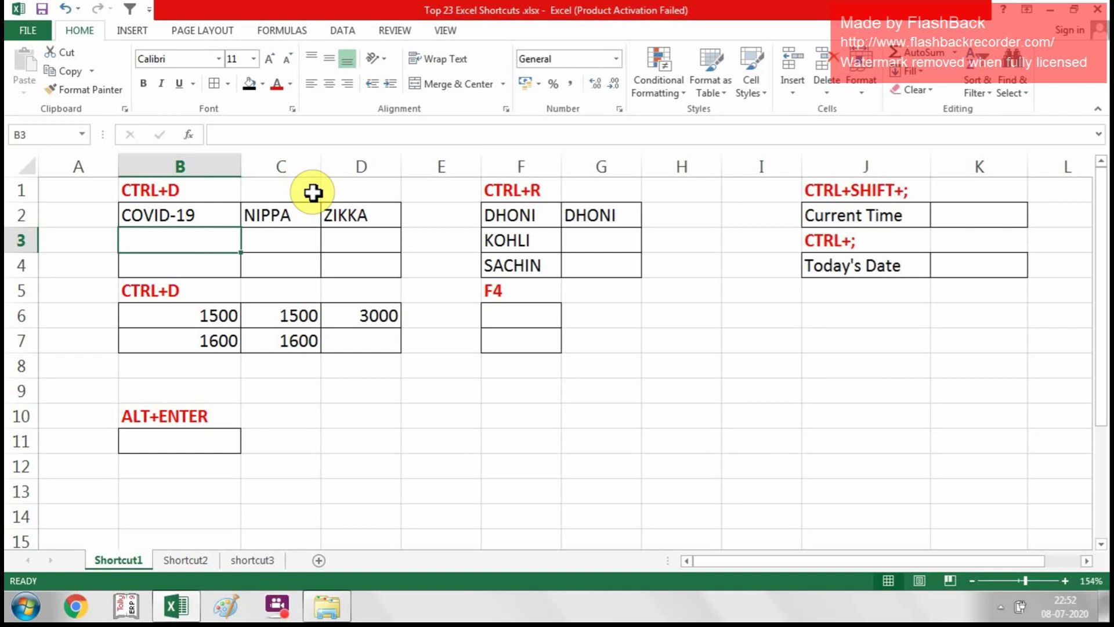
key(Up)
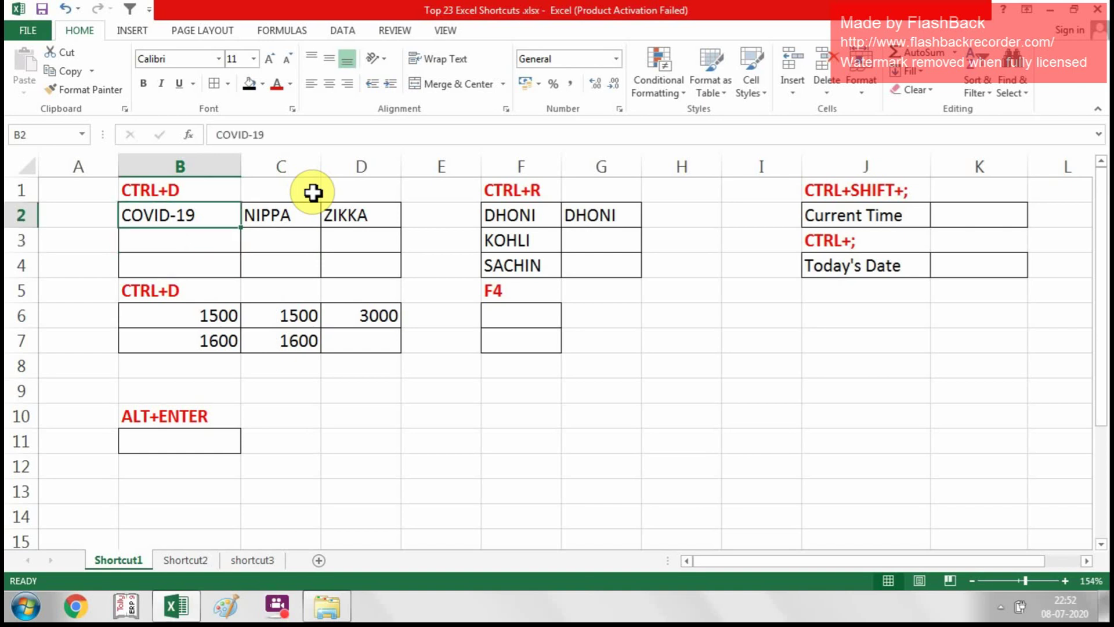
key(Down)
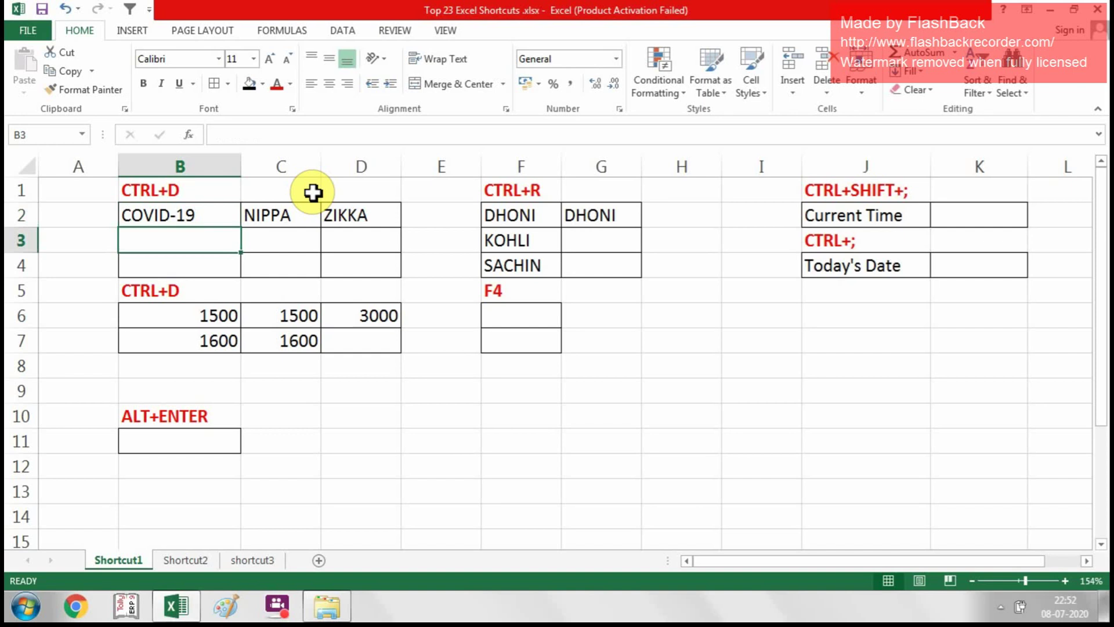
key(ctrl+d)
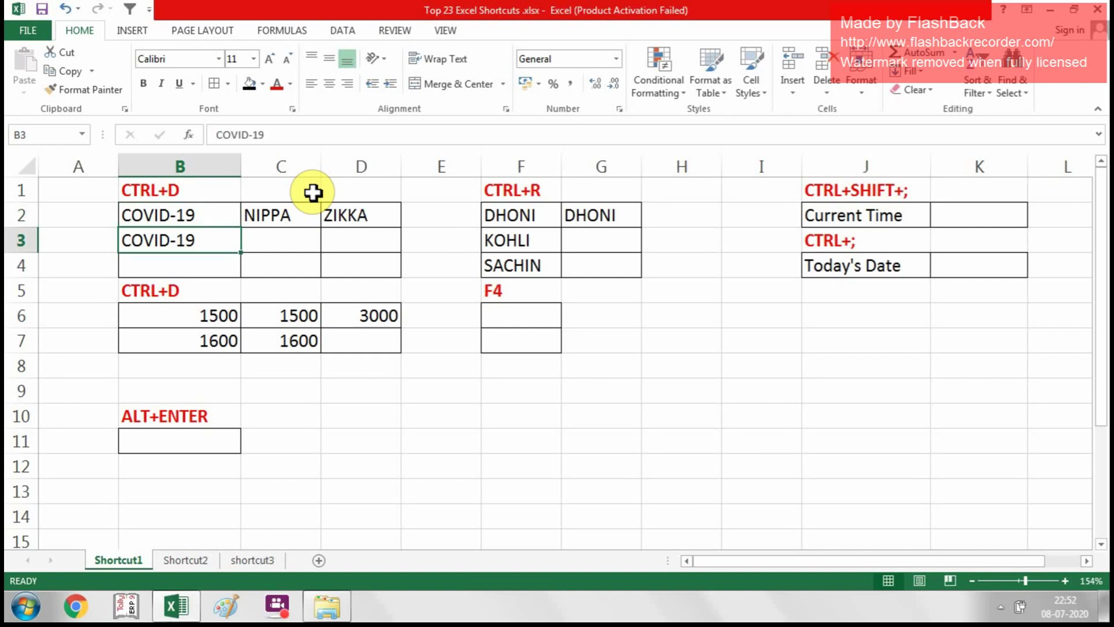
- Copy COVID-19 down into B4 with Ctrl+D as well
key(Down)
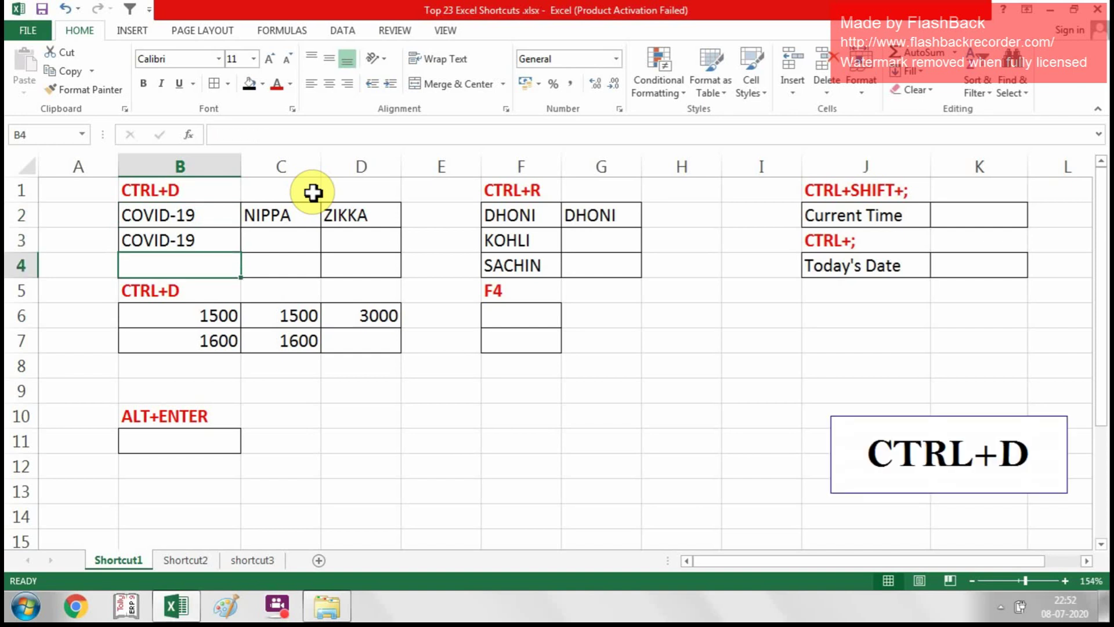
key(ctrl+d)
key(Up)
key(Right)
key(Up)
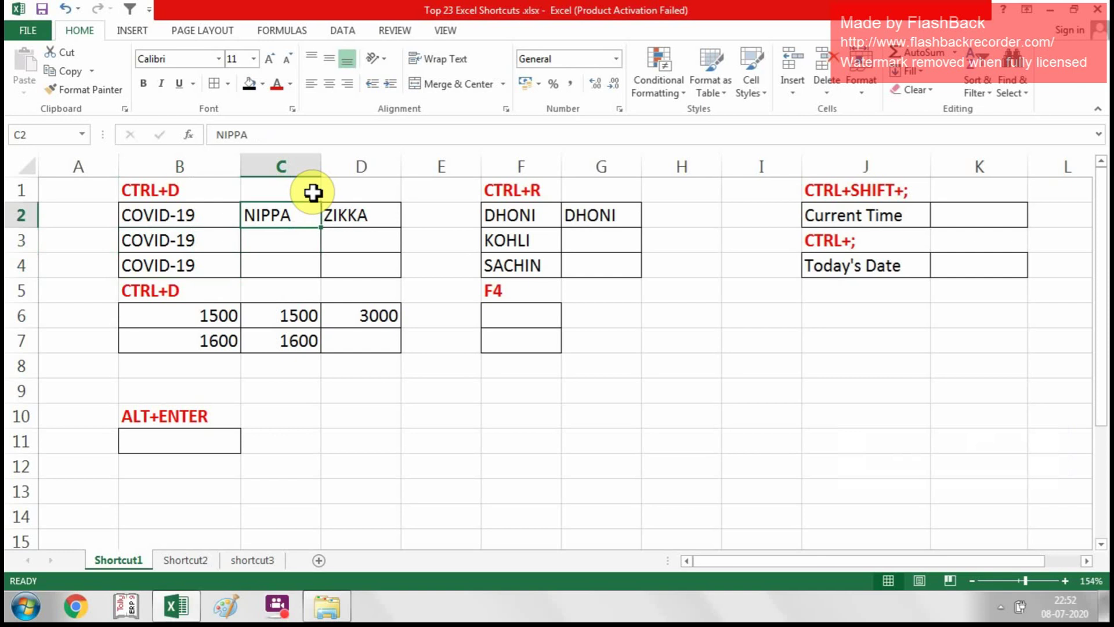
key(shift+Right)
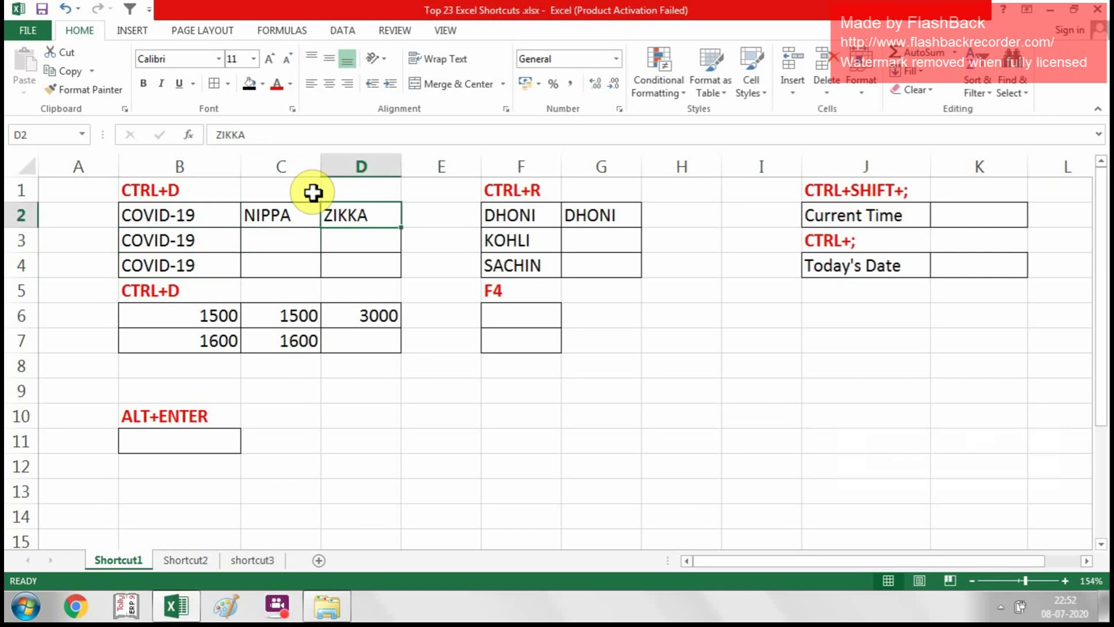
key(shift+Left)
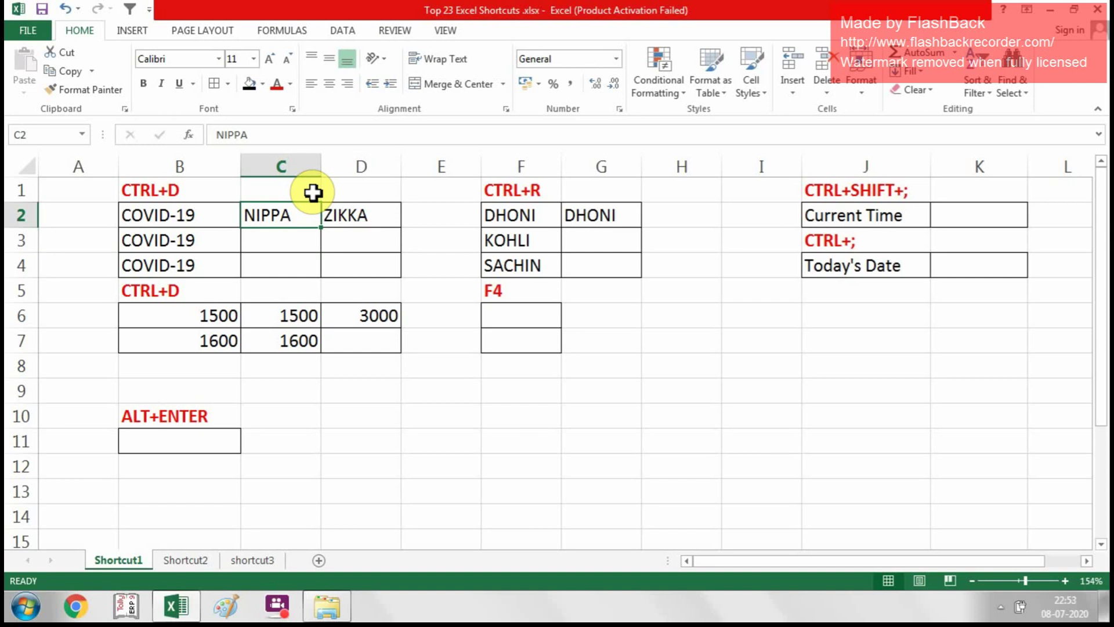
- Fill NIPPA and ZIKKA from C2:D2 down into rows 3–4
key(shift+Right)
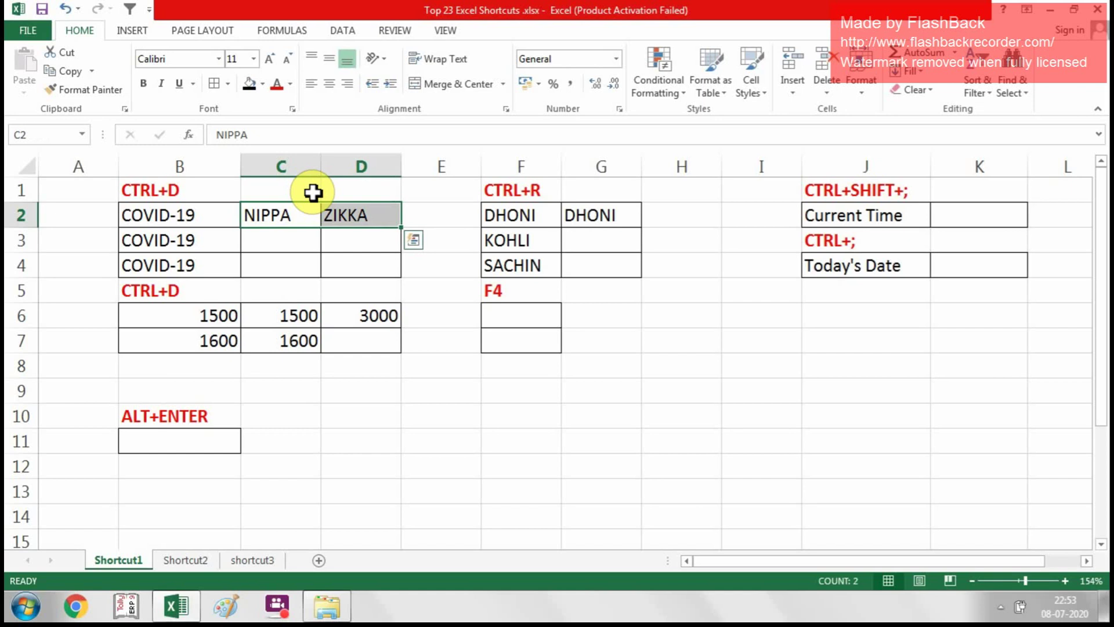
key(shift+Down)
key(shift+Down)
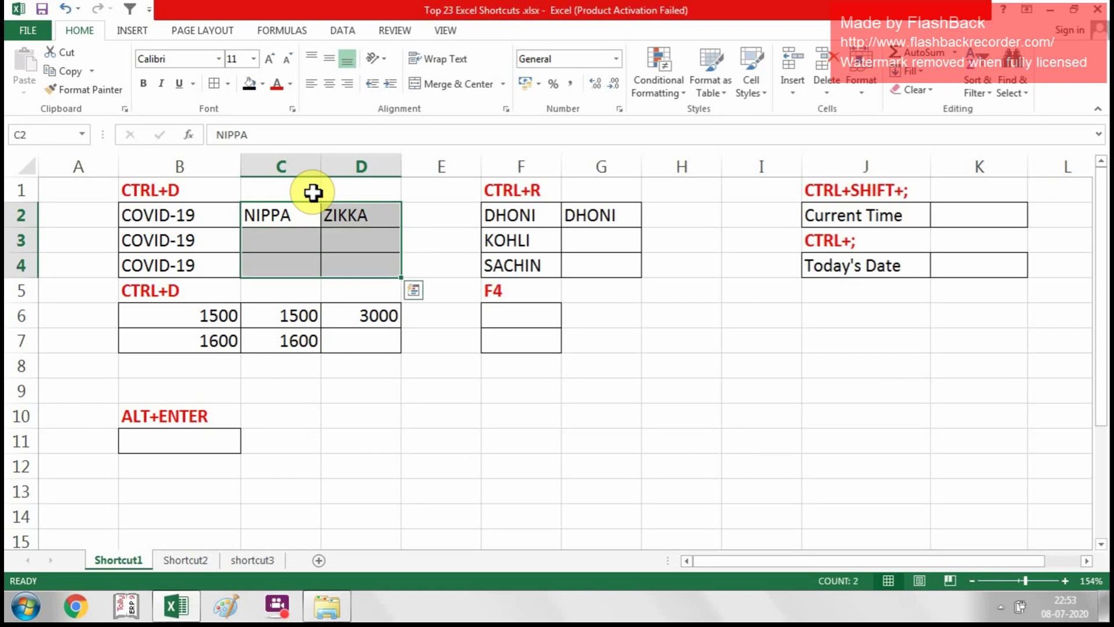
key(ctrl+d)
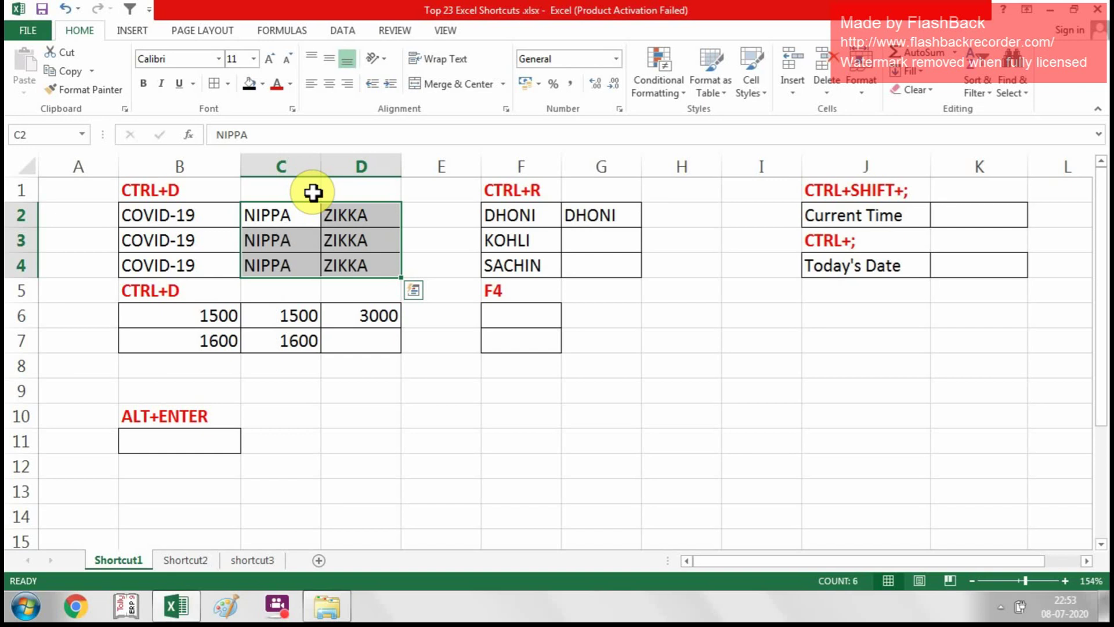
- Copy the D6 SUM formula down into D7, giving 3200
key(Down)
key(Down)
key(Down)
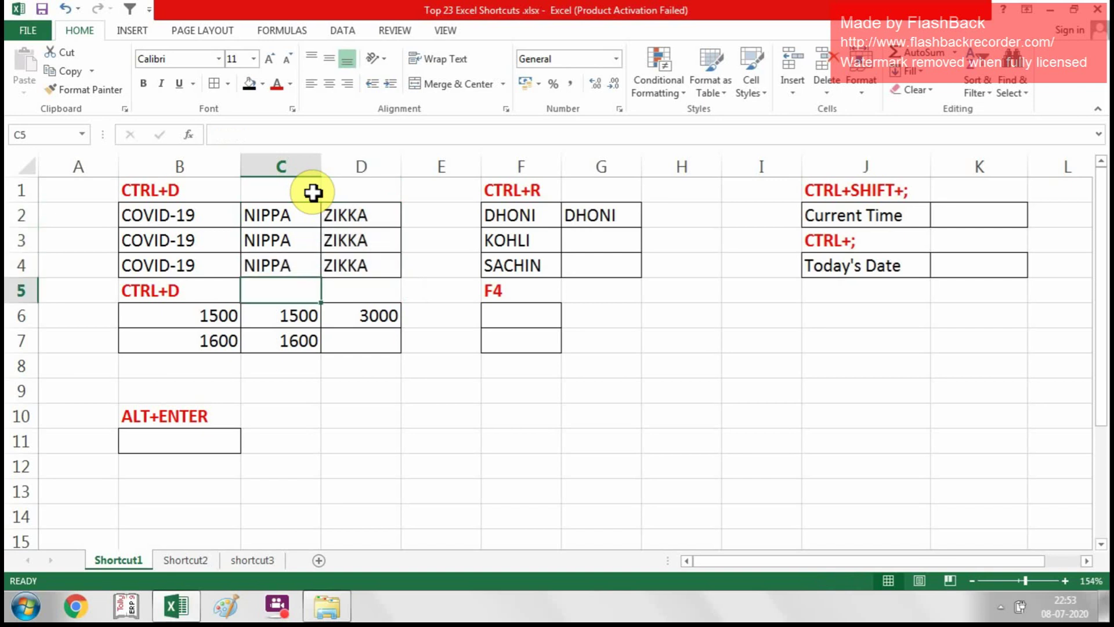
key(Down)
key(Left)
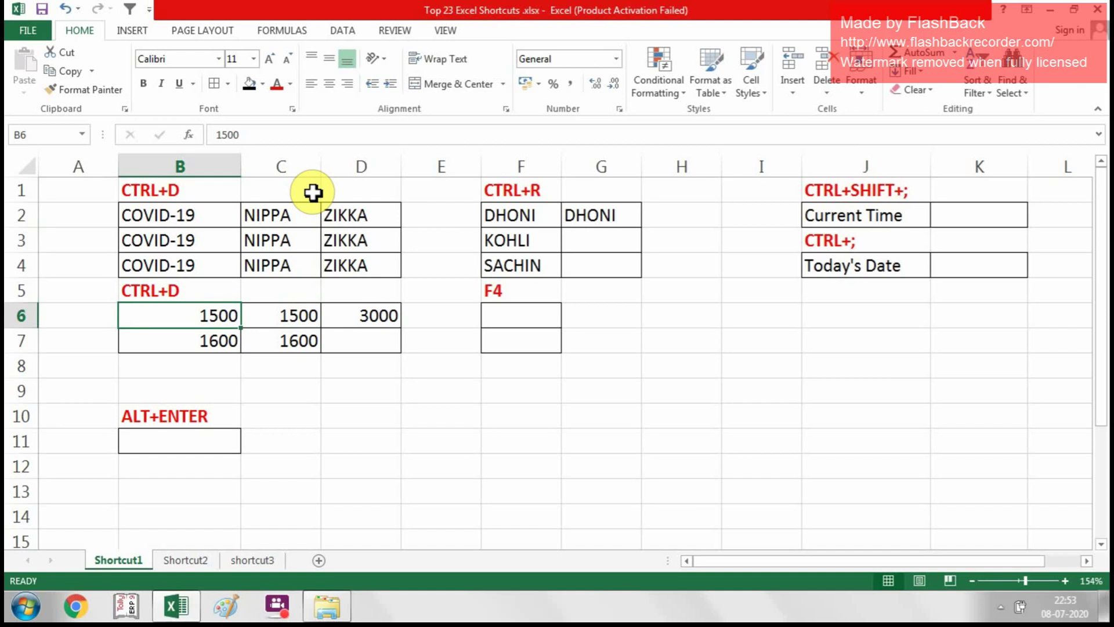
key(Right)
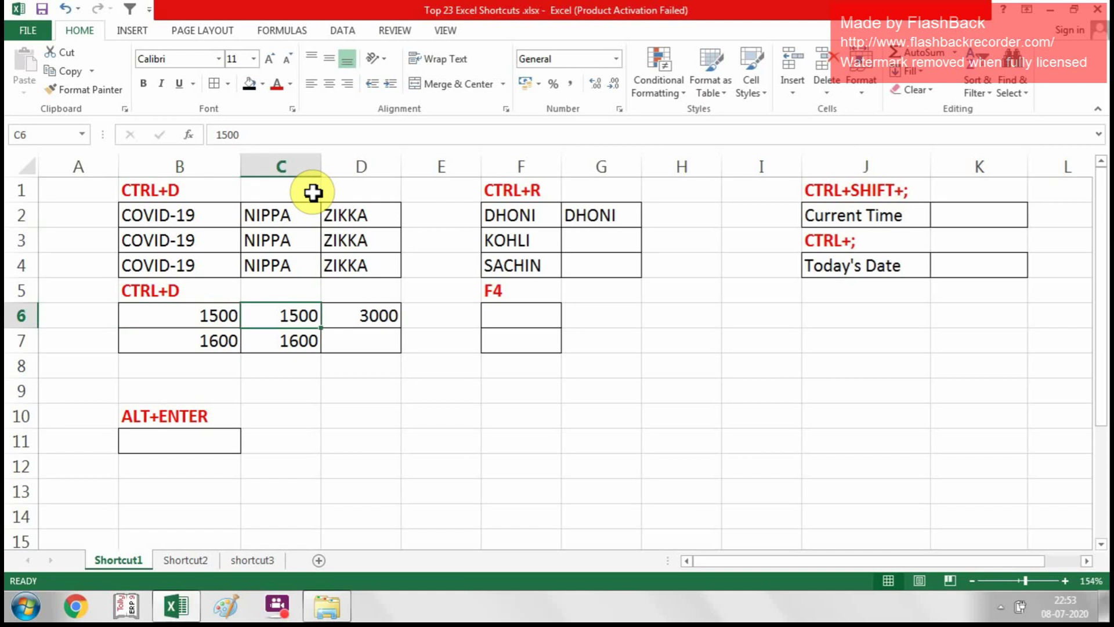
key(Right)
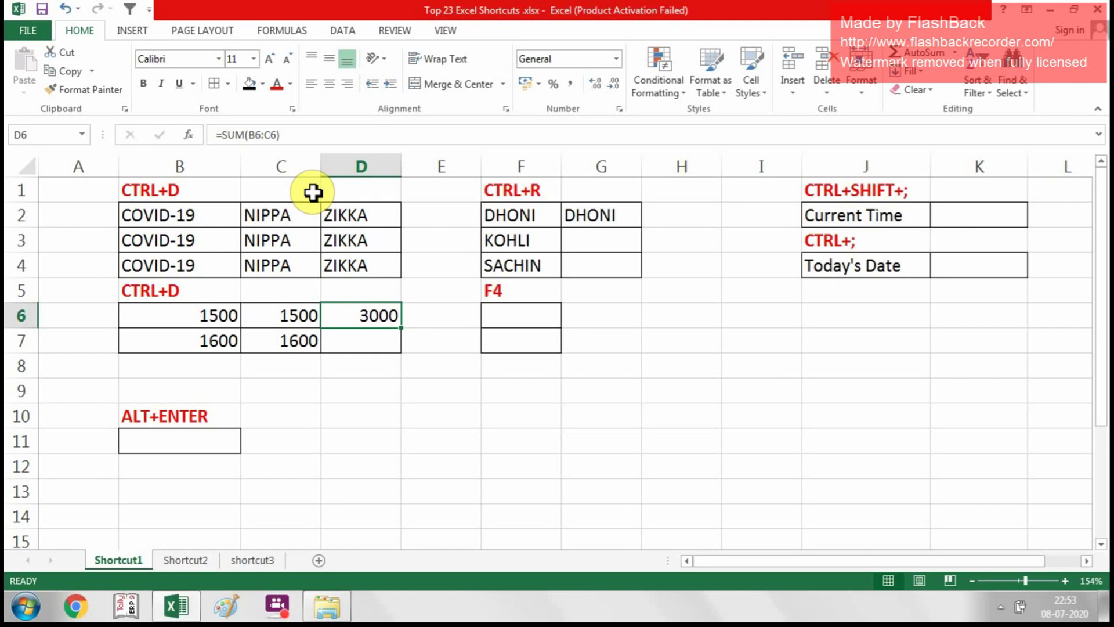
key(Down)
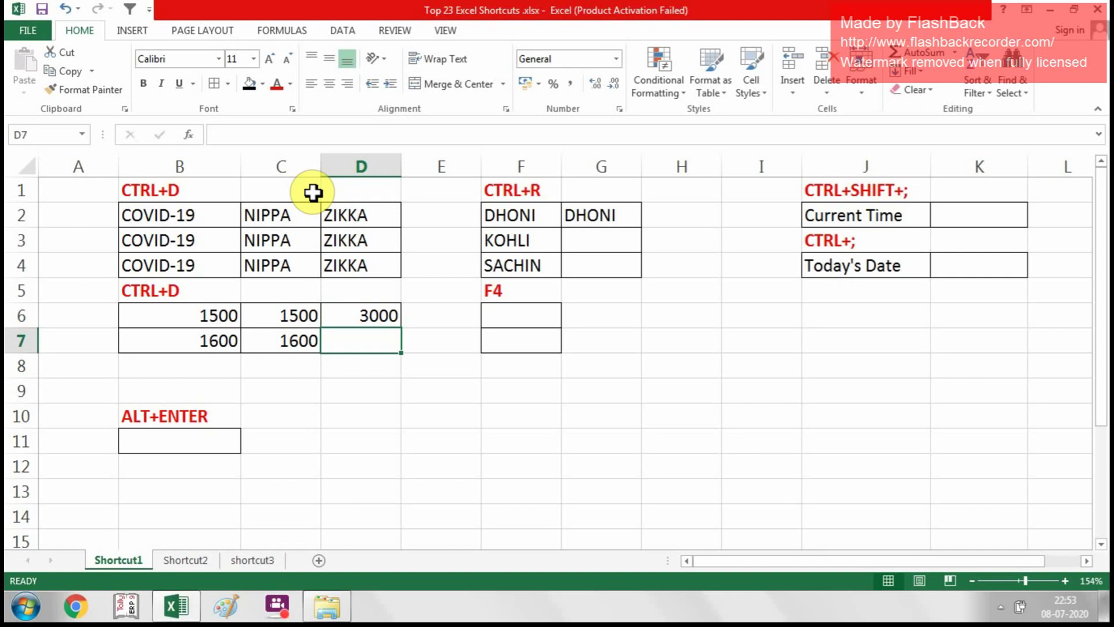
key(ctrl+d)
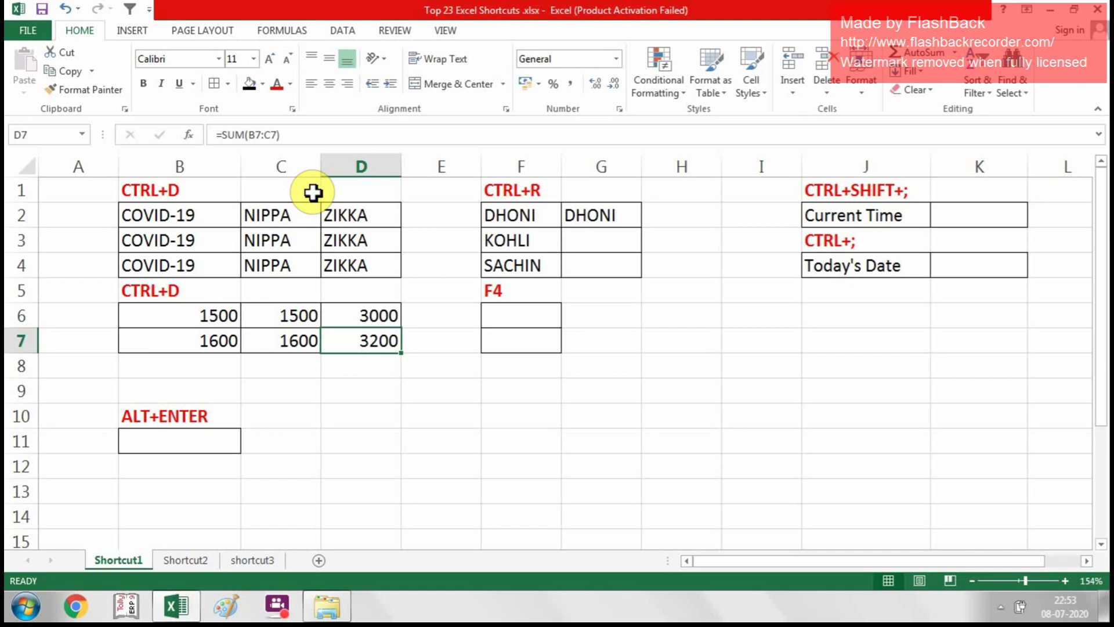
- Copy KOHLI right from F3 into G3 with Ctrl+R
key(Up)
key(Up)
key(Up)
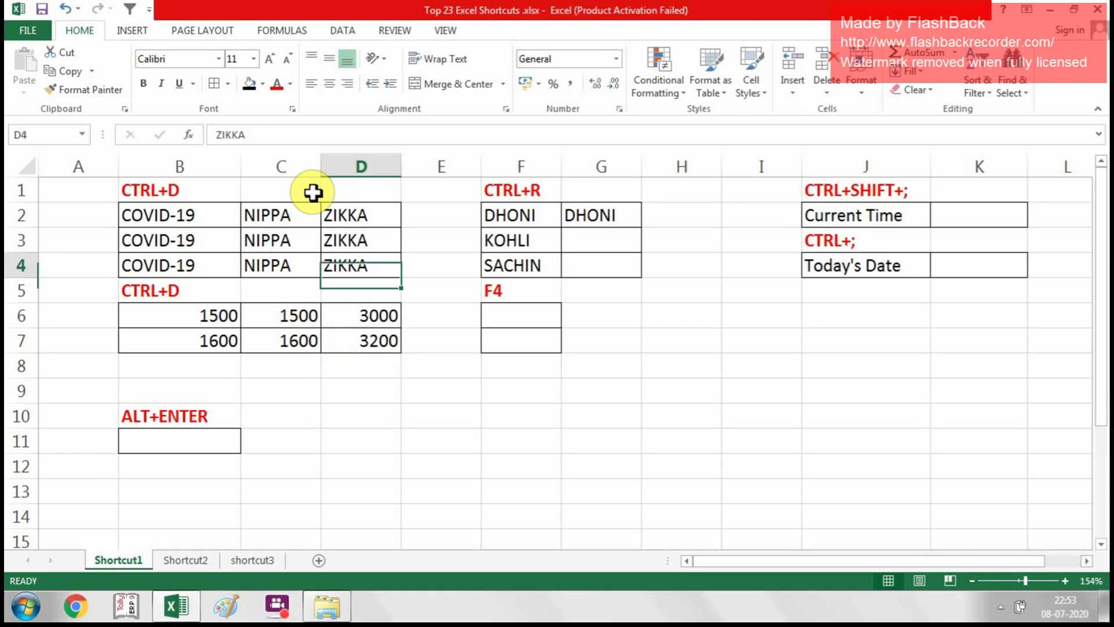
key(Up)
key(Right)
key(Right)
key(Up)
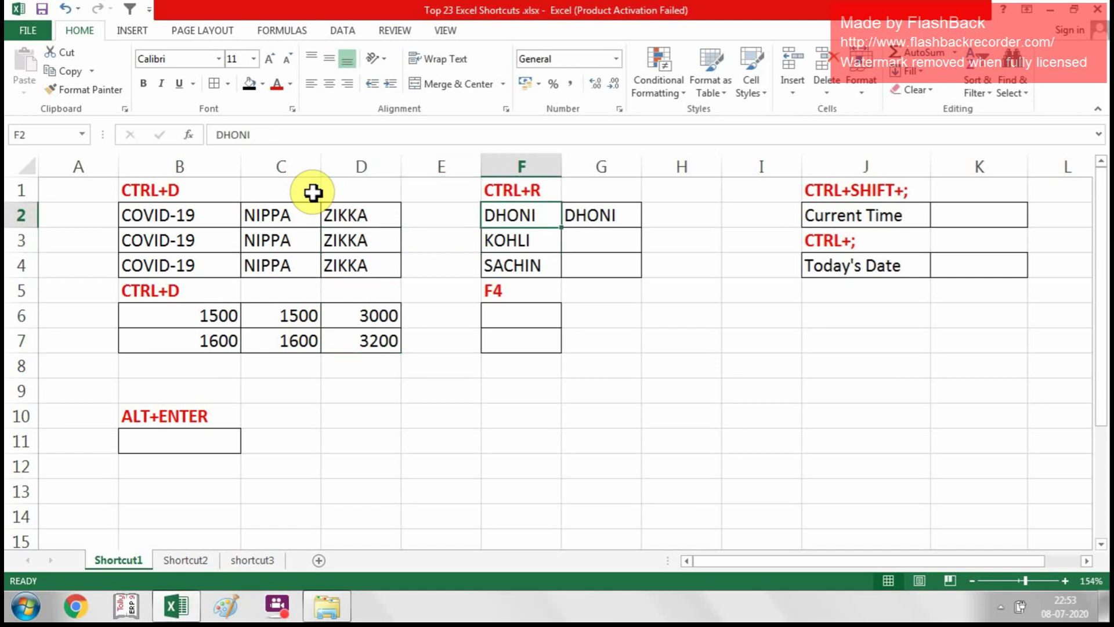
key(Up)
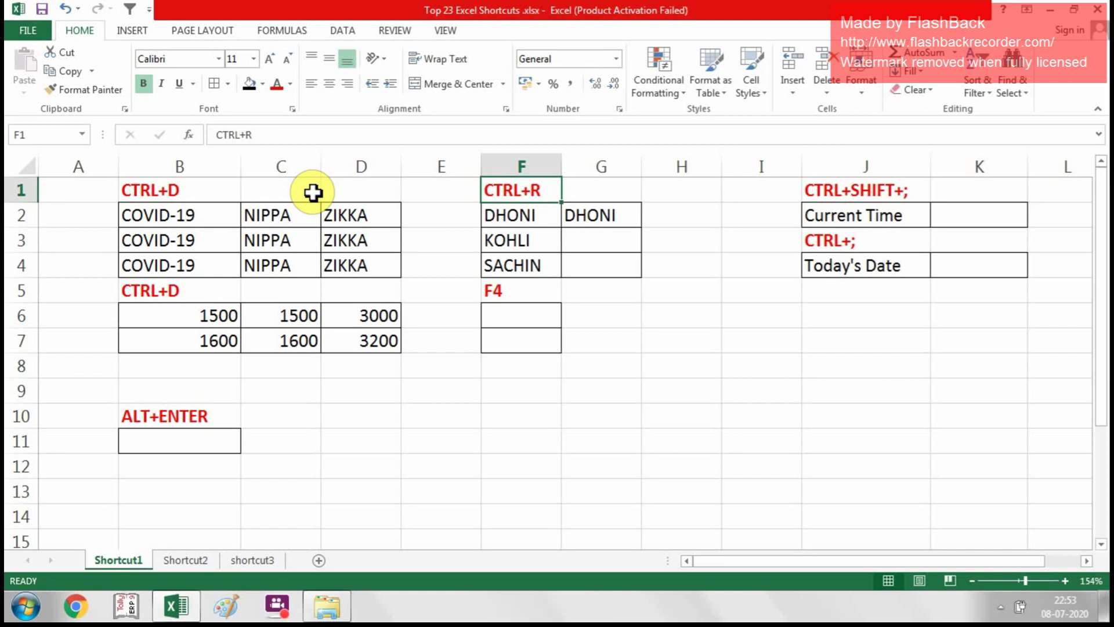
key(Down)
key(shift+Right)
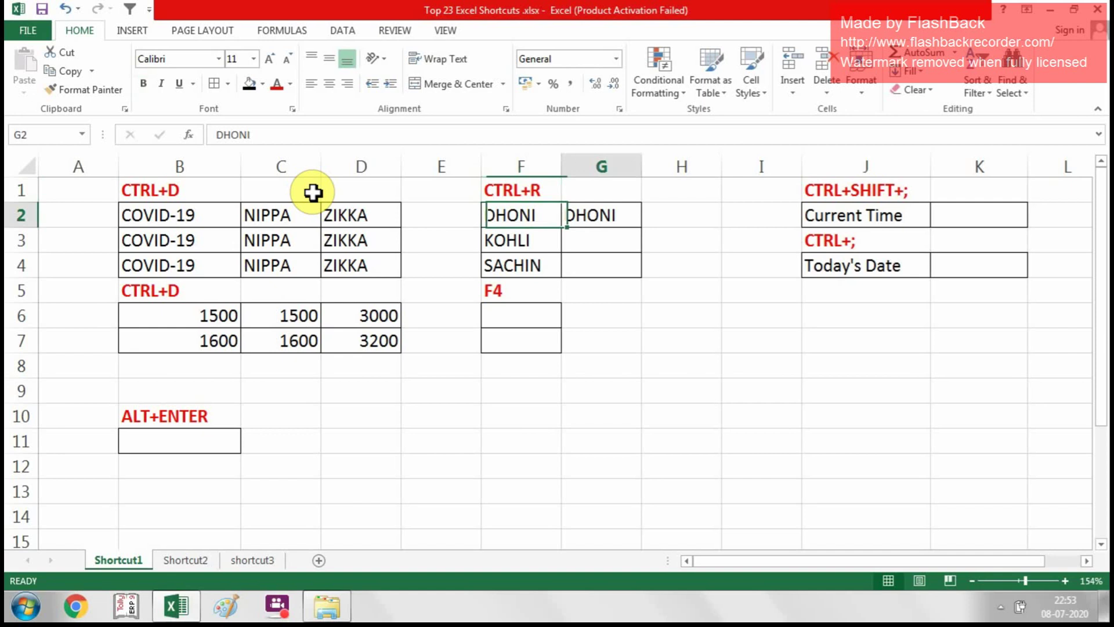
key(shift+Left)
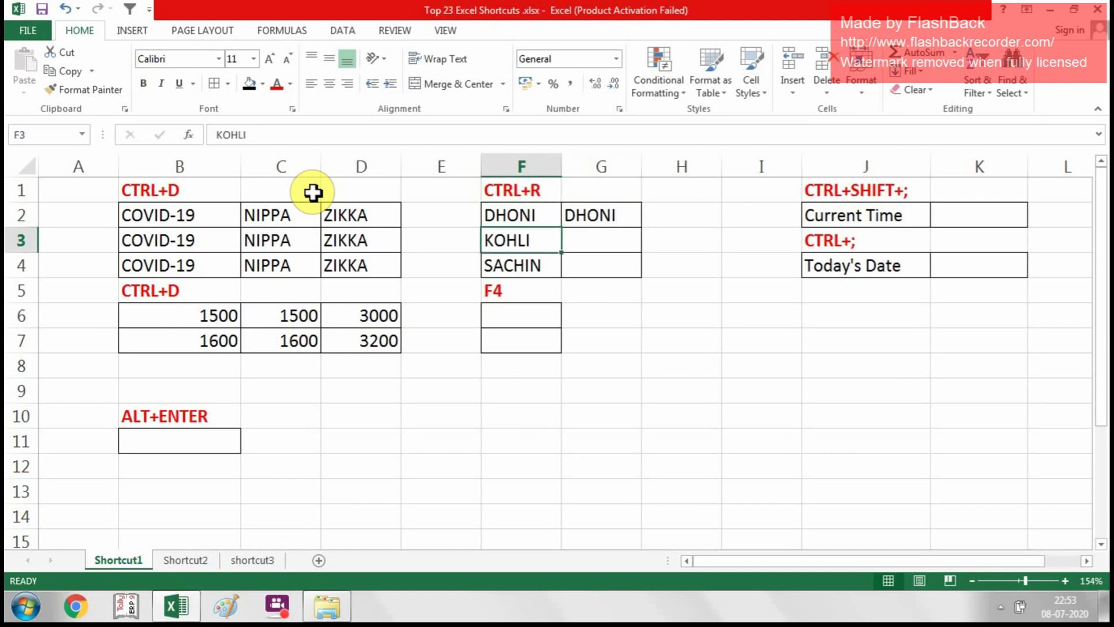
key(Right)
key(Left)
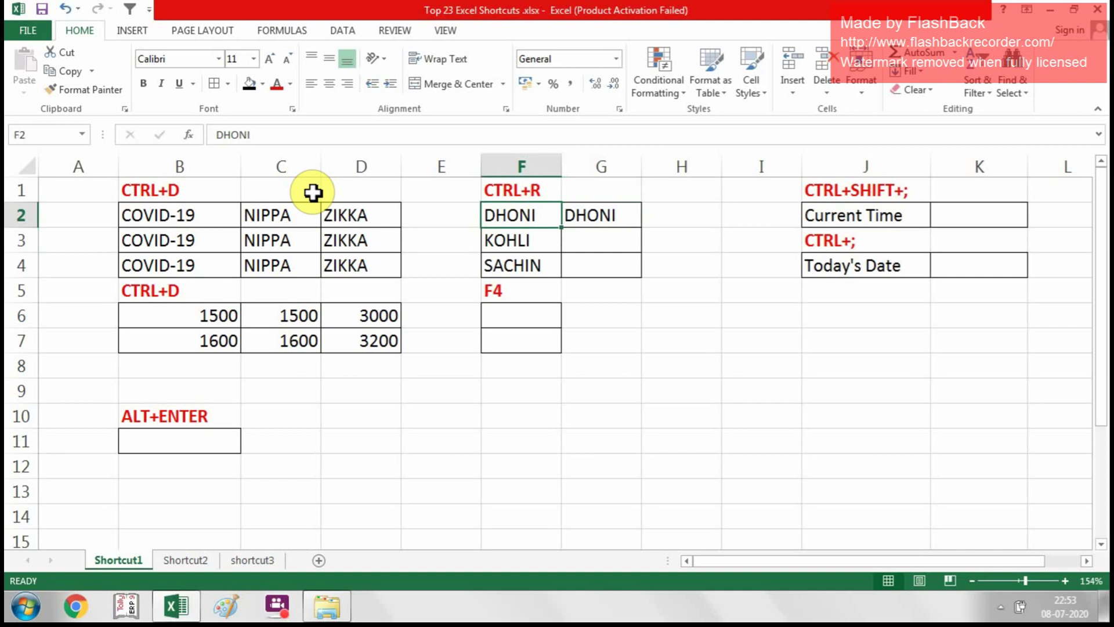
key(Right)
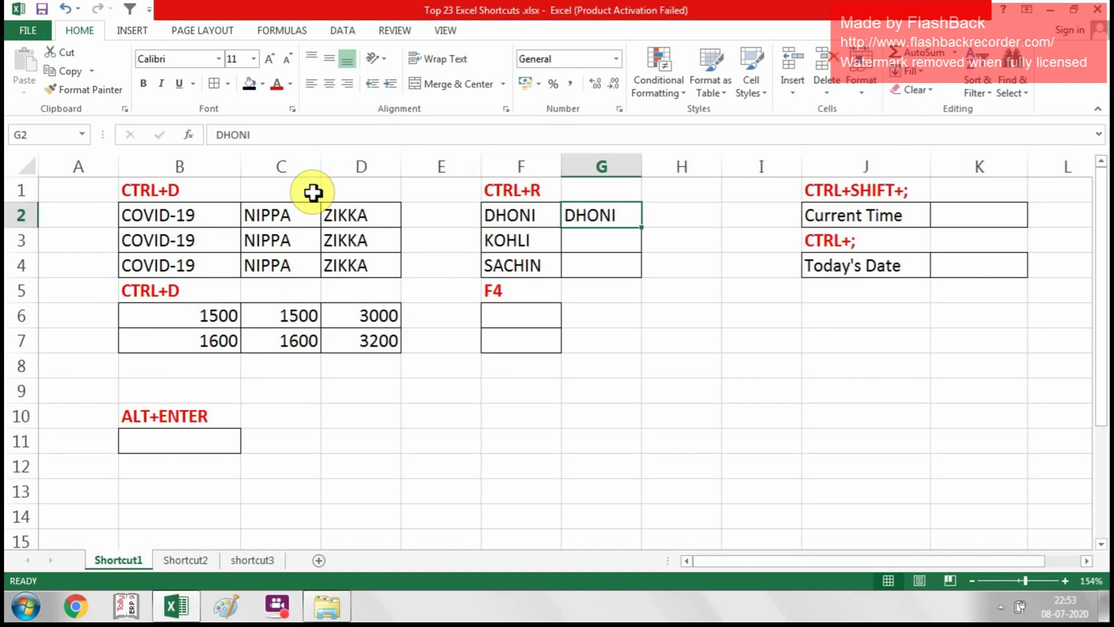
key(Down)
key(Down)
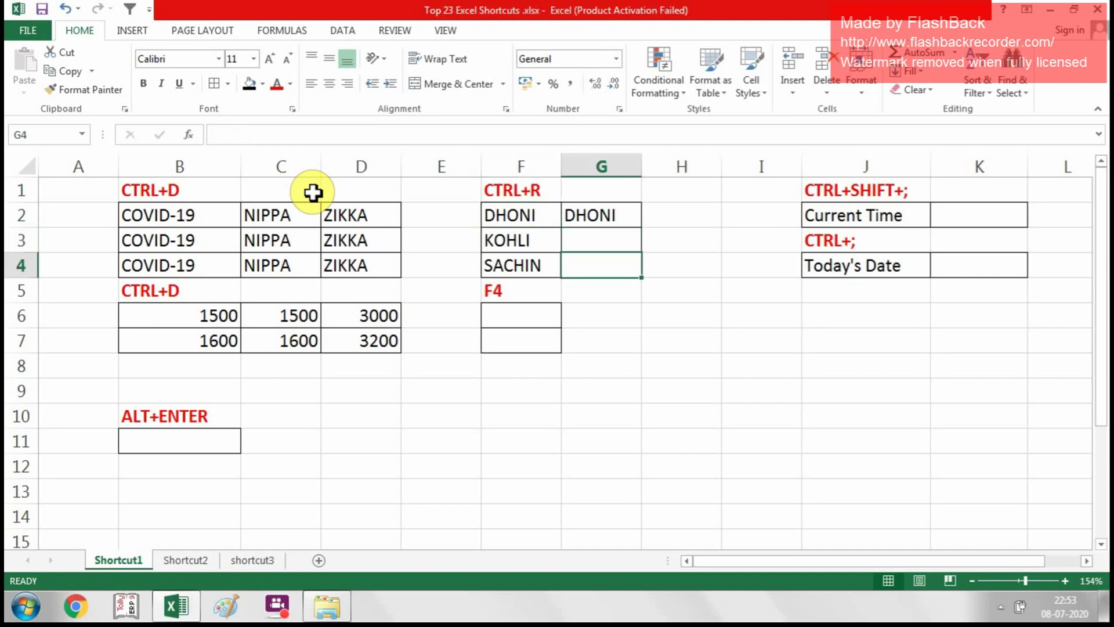
key(Up)
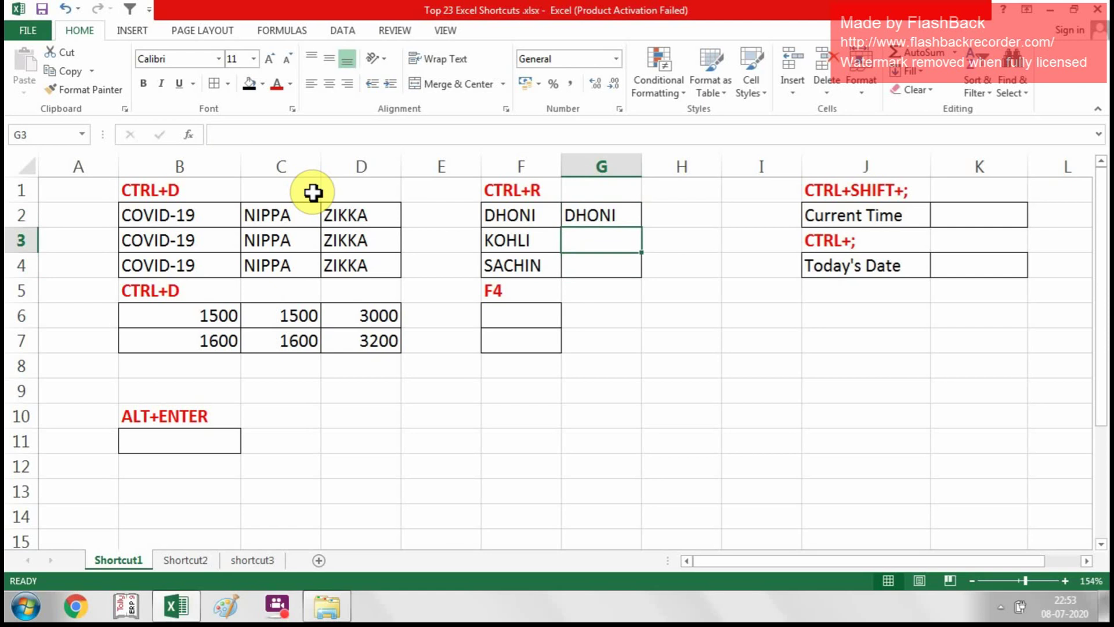
key(ctrl+r)
- Copy SACHIN right from F4 into G4 with Ctrl+R
key(Down)
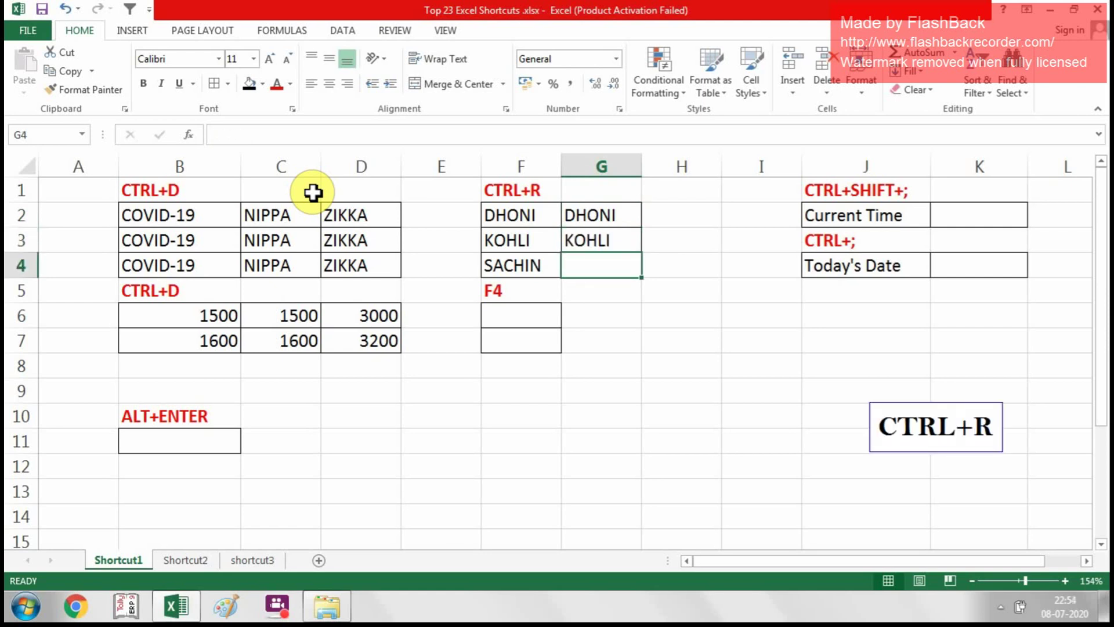
key(ctrl+r)
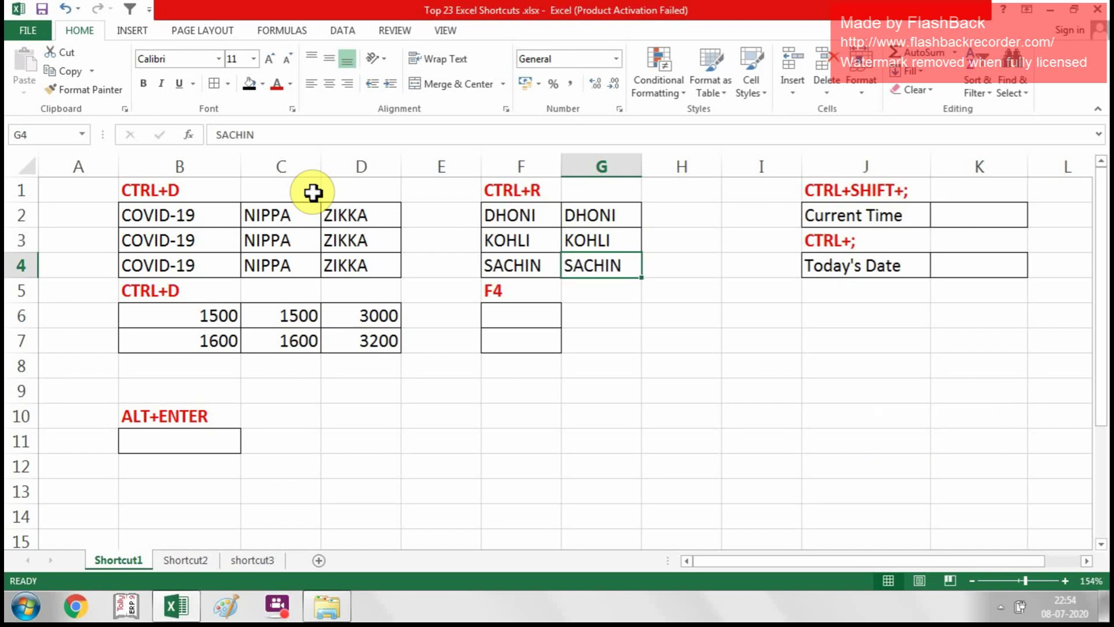
key(Down)
- Fill F6 yellow from Fill Color, then repeat the yellow fill on F7 with F4
key(Left)
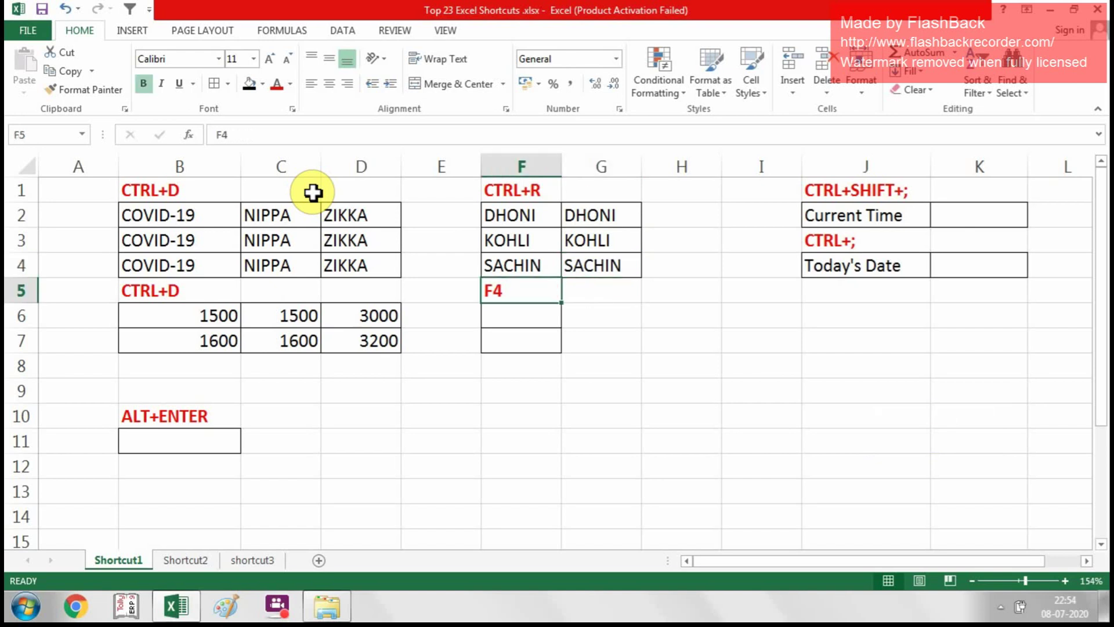
key(Down)
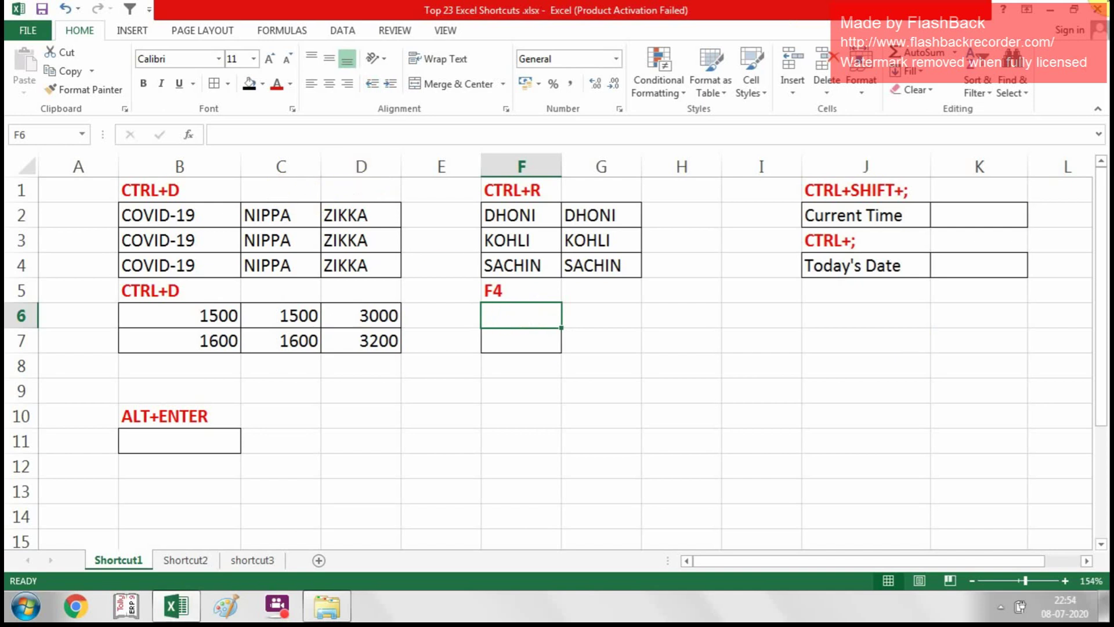
click(261, 84)
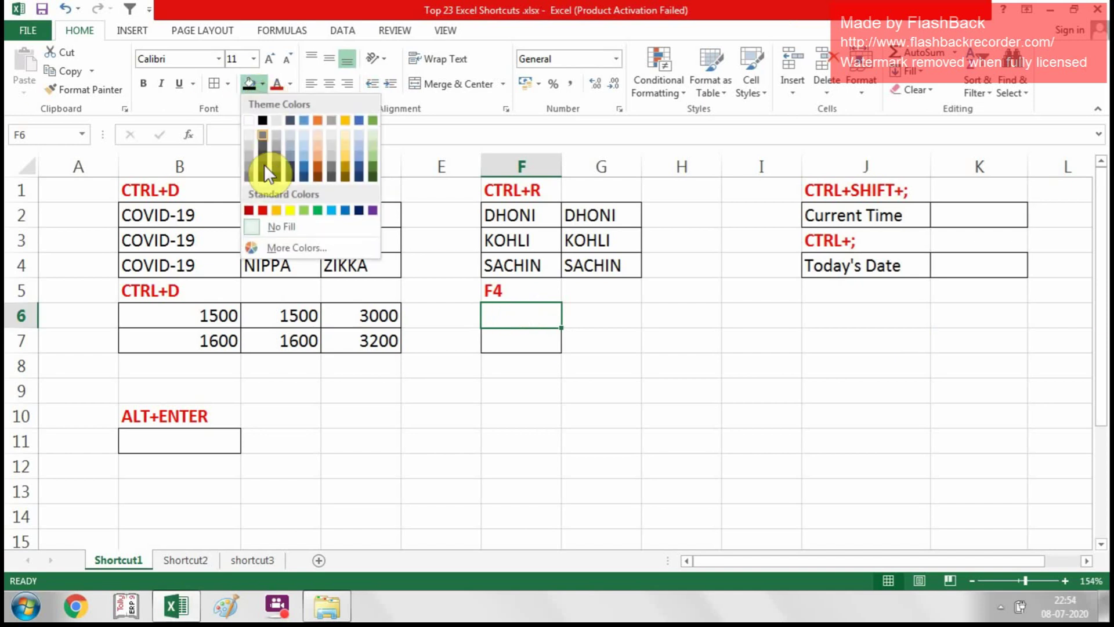
click(290, 211)
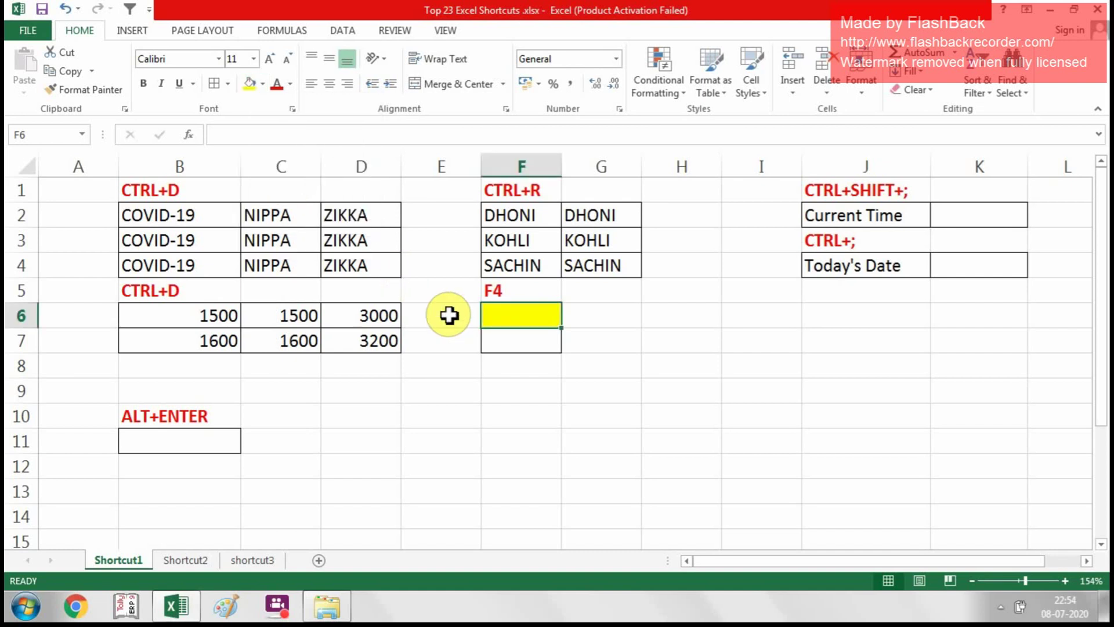
key(Down)
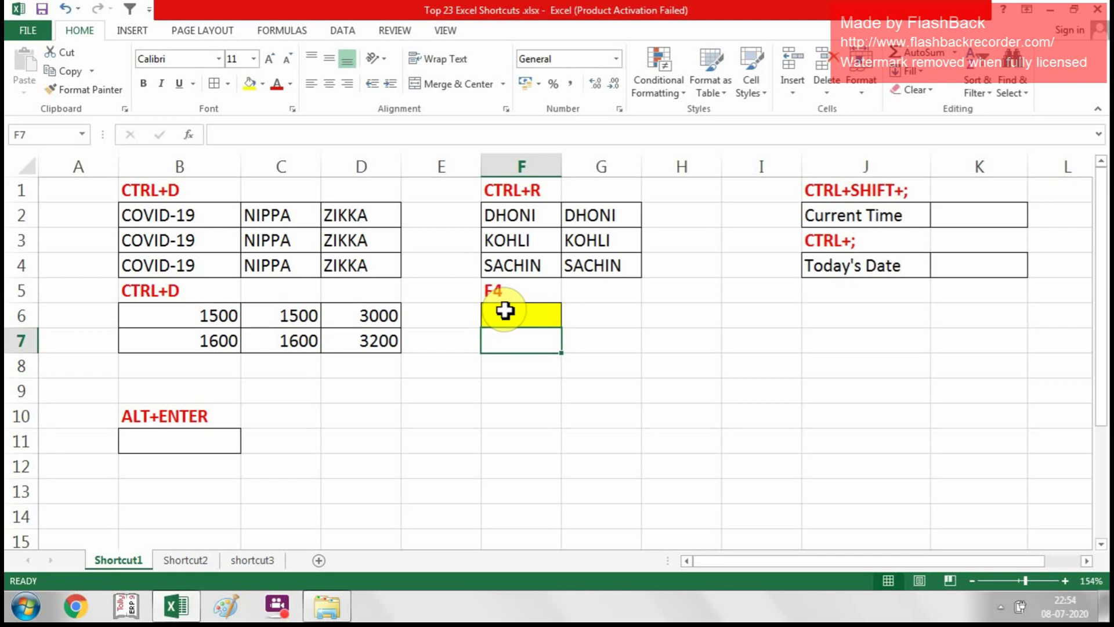
key(F4)
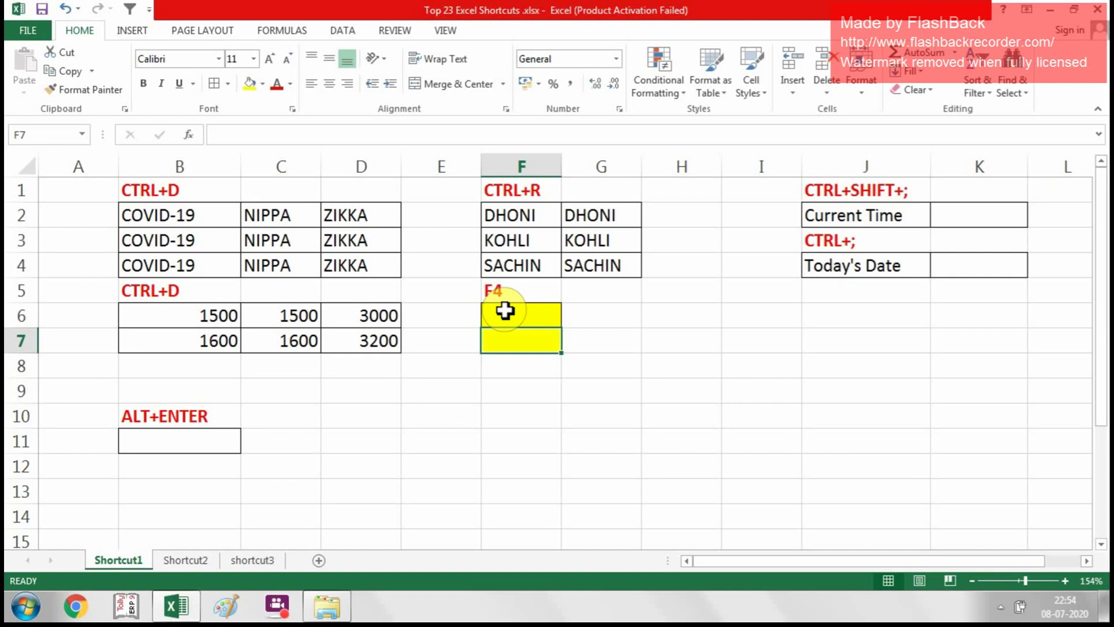
key(Right)
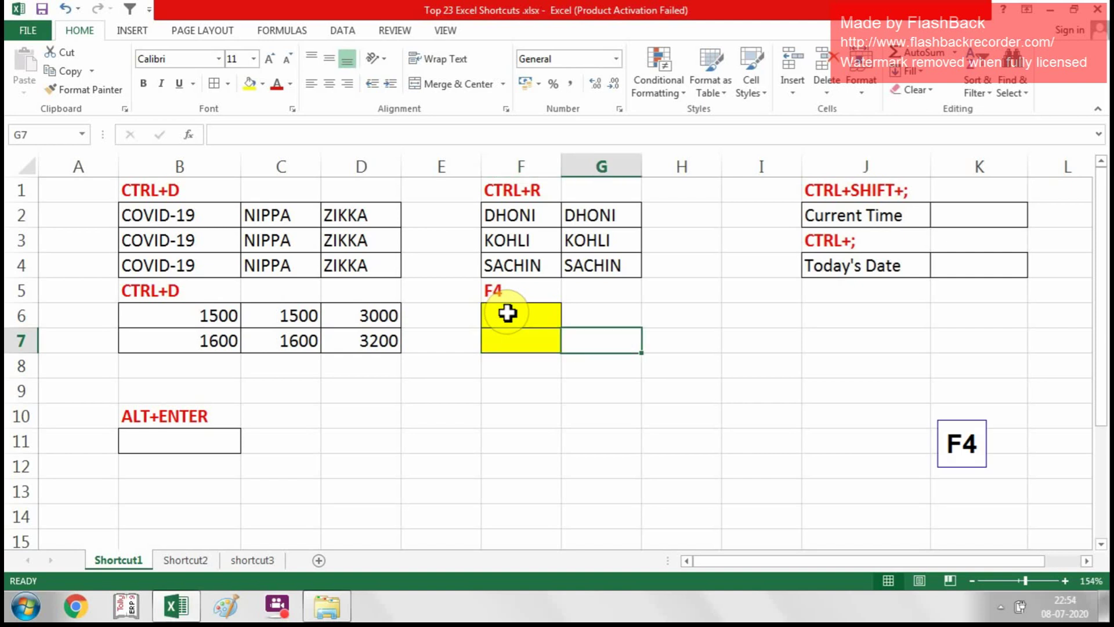
key(Right)
key(Right)
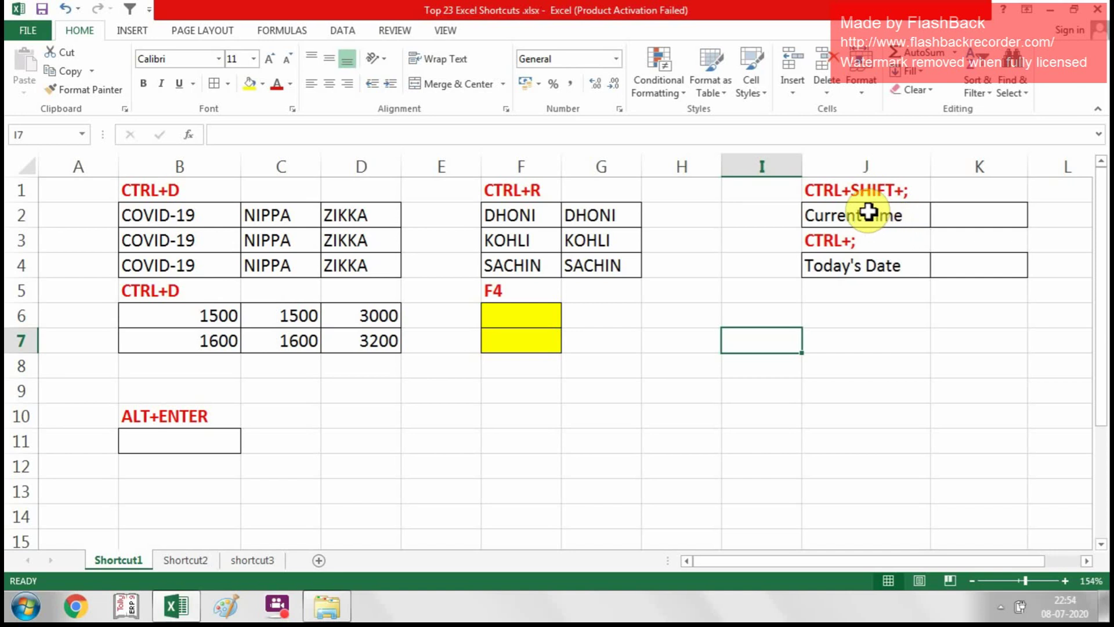
- Insert the current time 22:54 into K2 with Ctrl+Shift+;
click(957, 219)
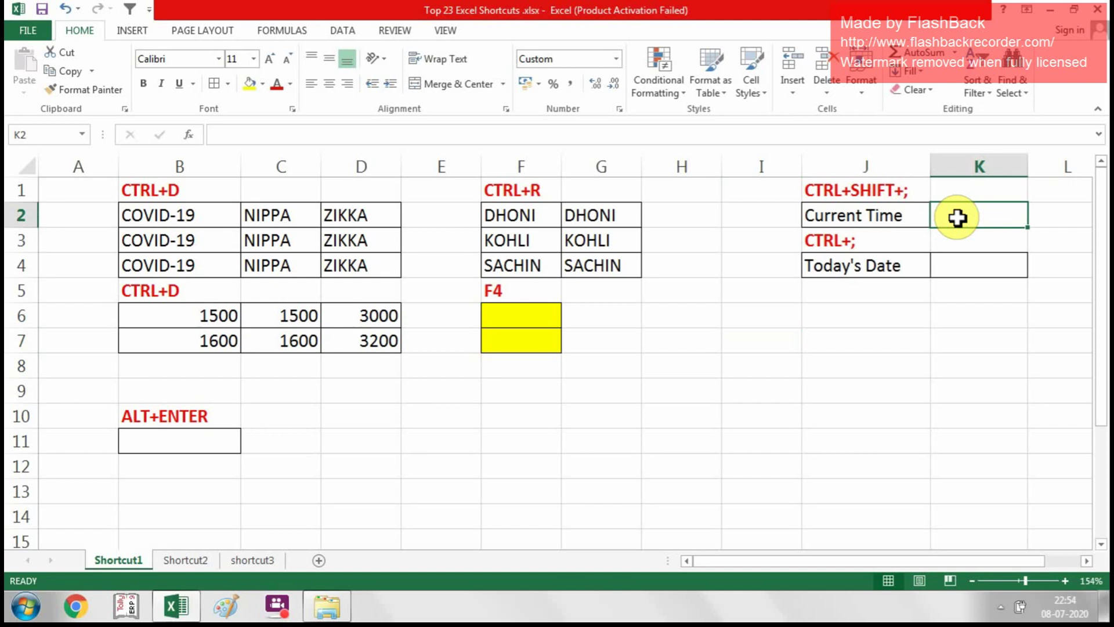
key(ctrl+shift+semicolon)
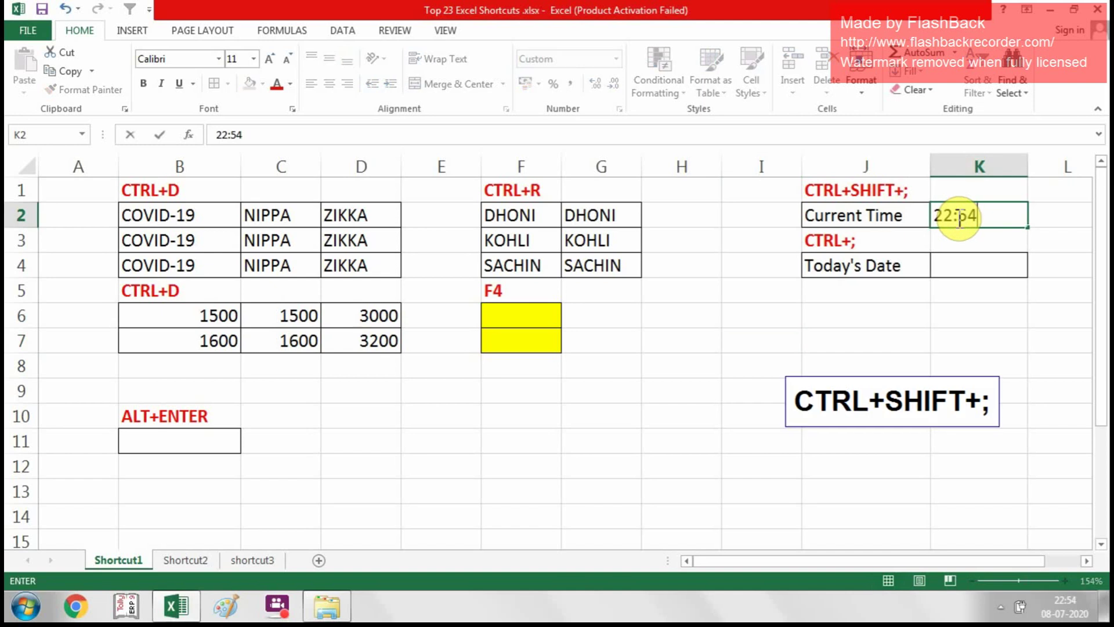
key(Return)
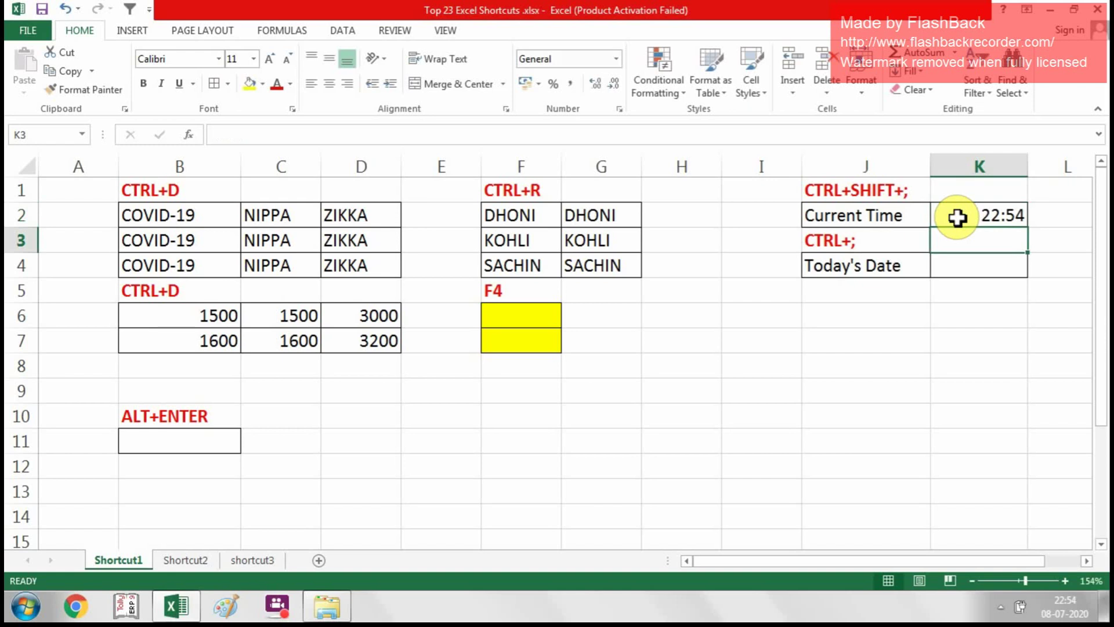
- Insert today's date 08-07-2020 into K4 with Ctrl+;
key(Down)
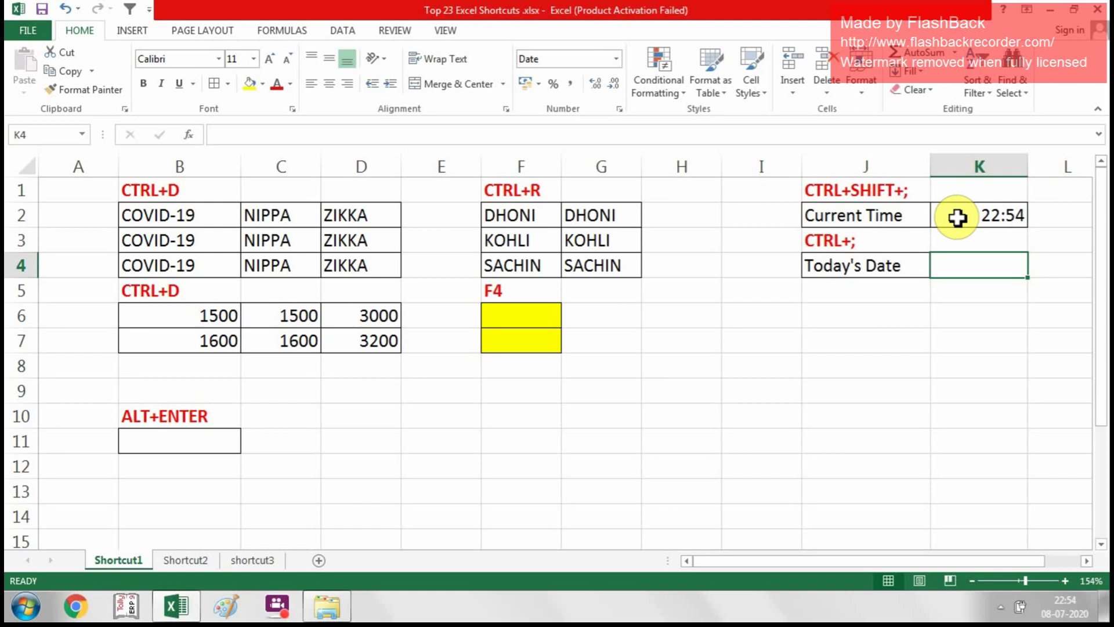
key(ctrl+semicolon)
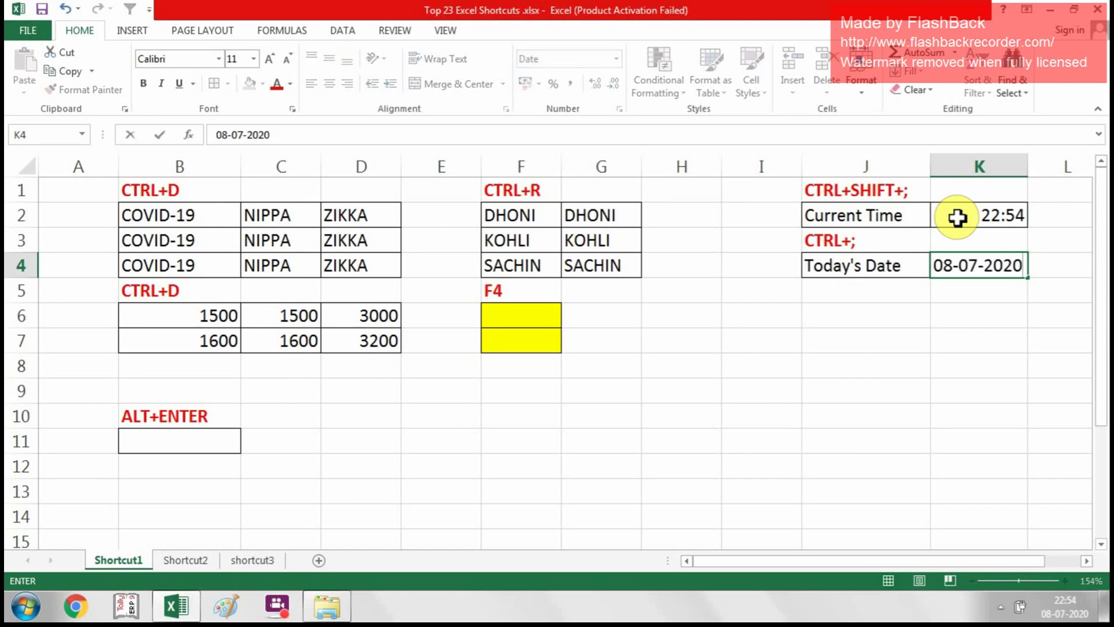
key(Return)
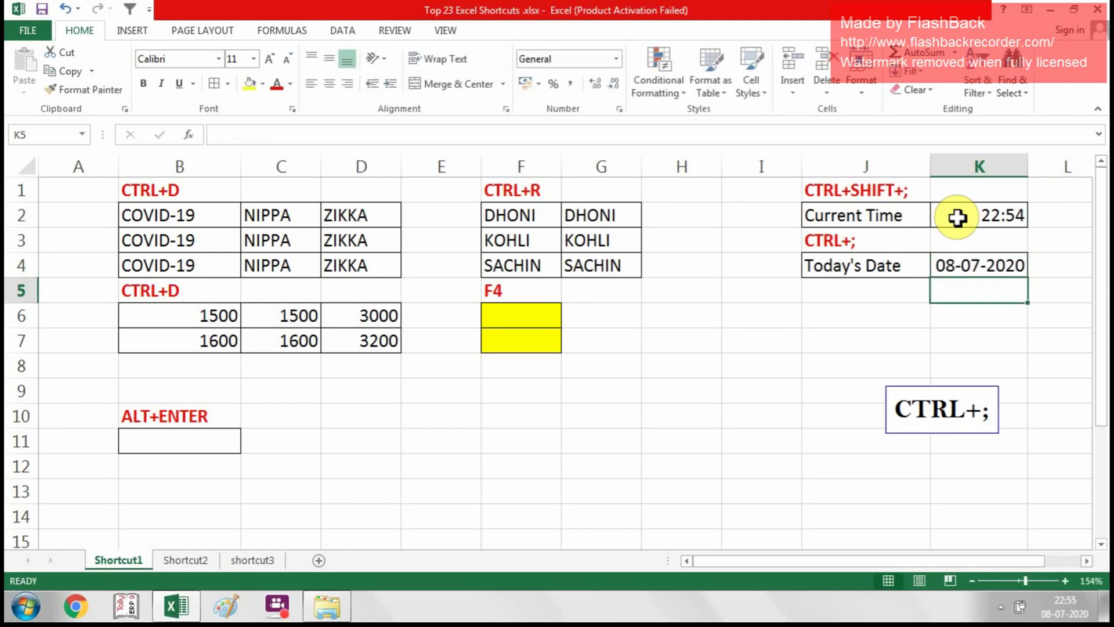
key(Left)
key(Left)
key(Left)
key(Left)
key(Left)
key(Left)
key(Left)
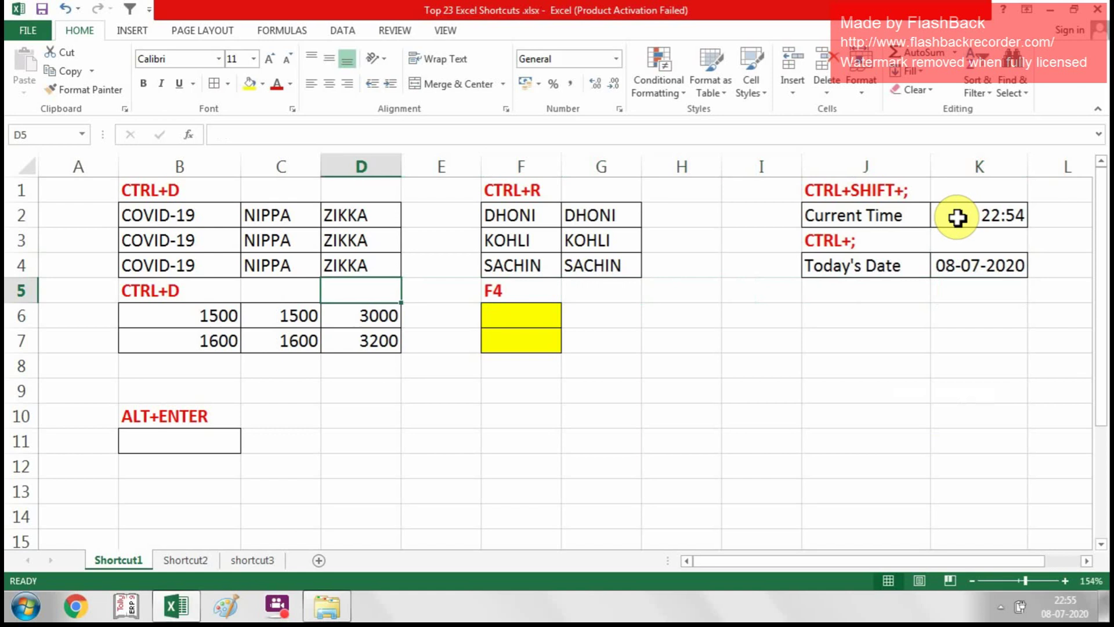
- Enter a name, CALICUT and KERALA as three lines in B11 using Alt+Enter
click(213, 416)
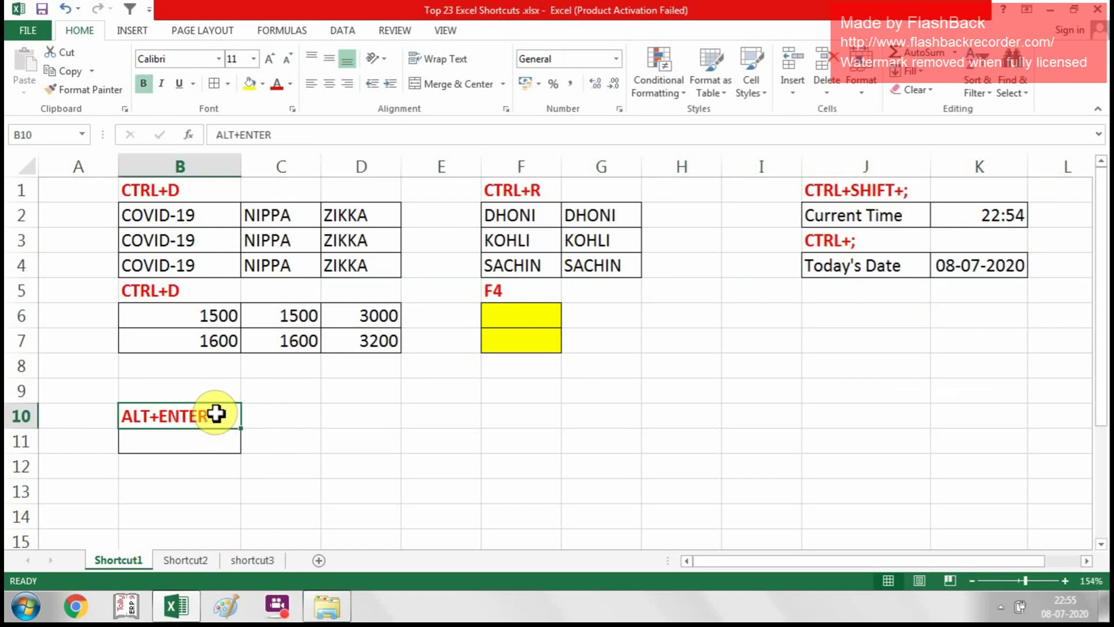
key(Down)
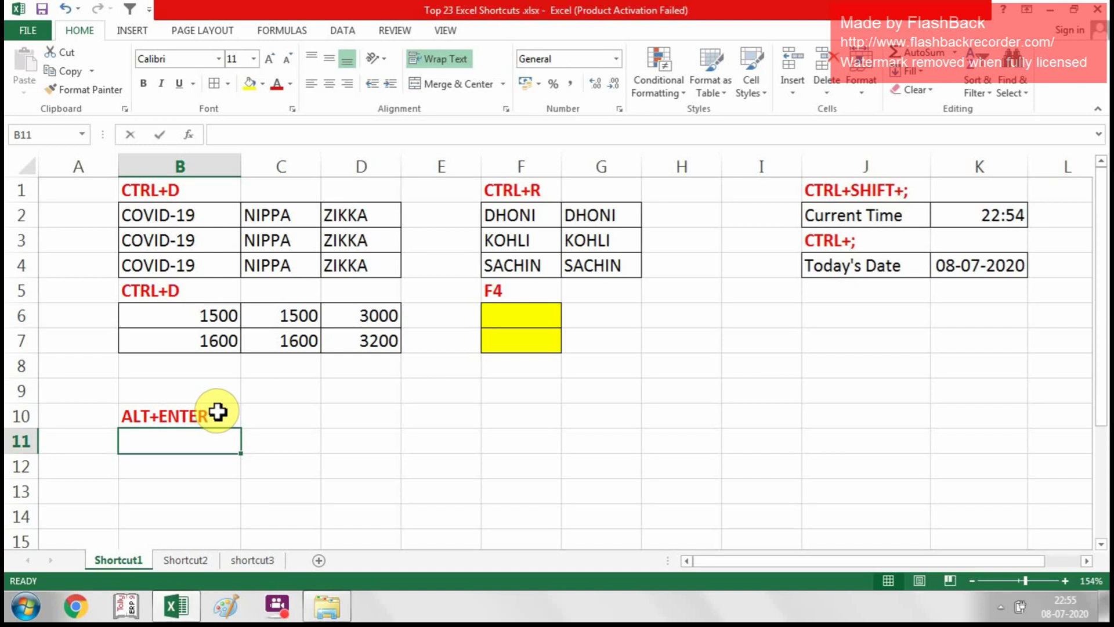
text(KP RASH)
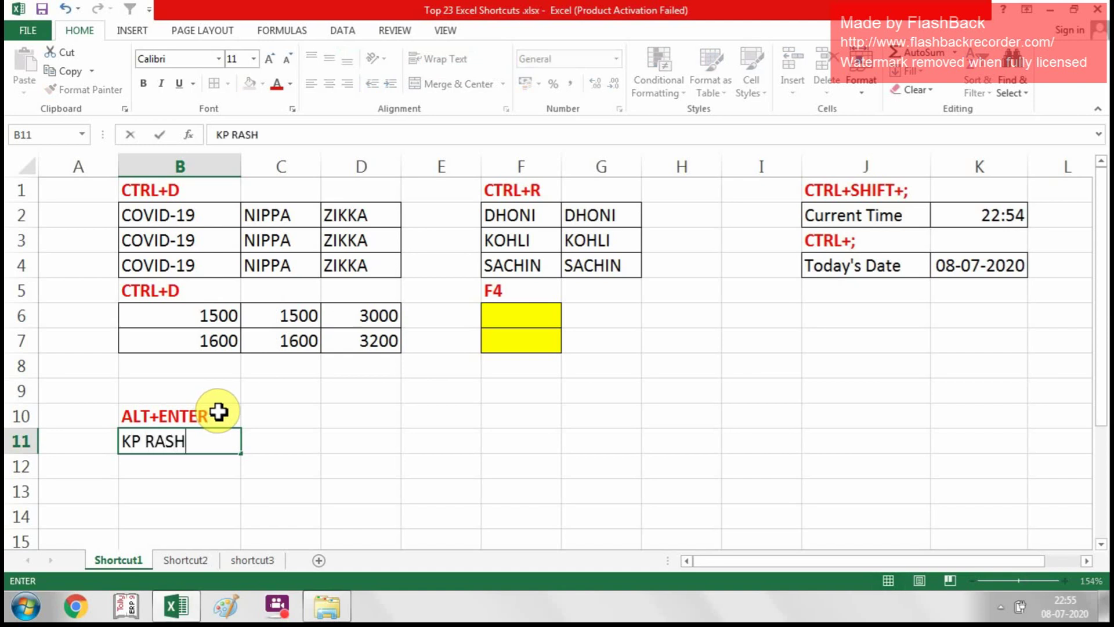
text(IQUE)
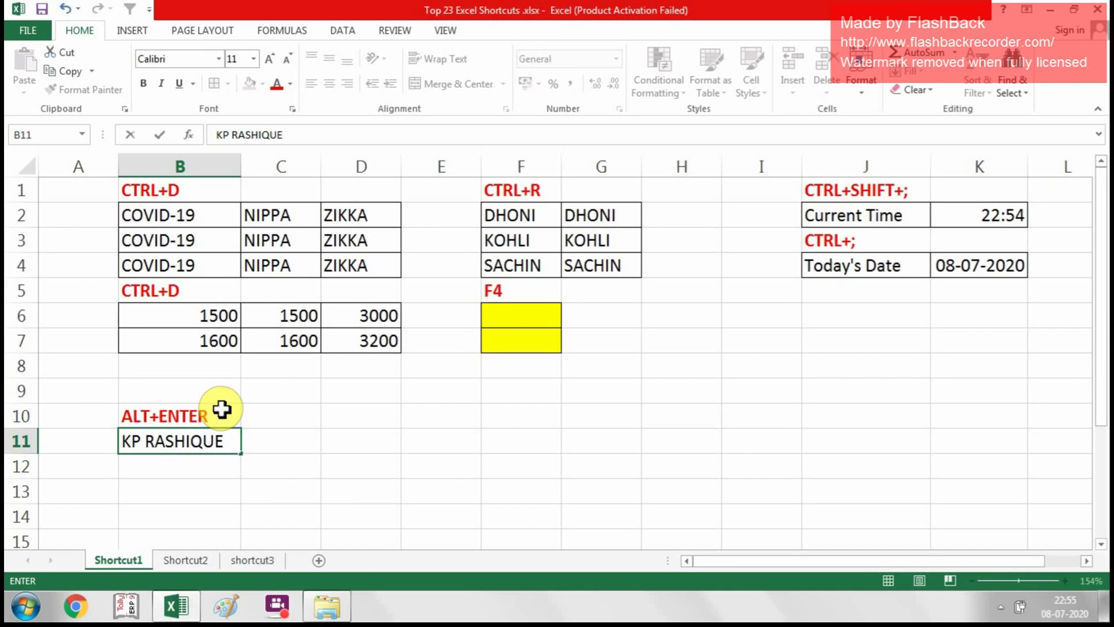
key(alt+Return)
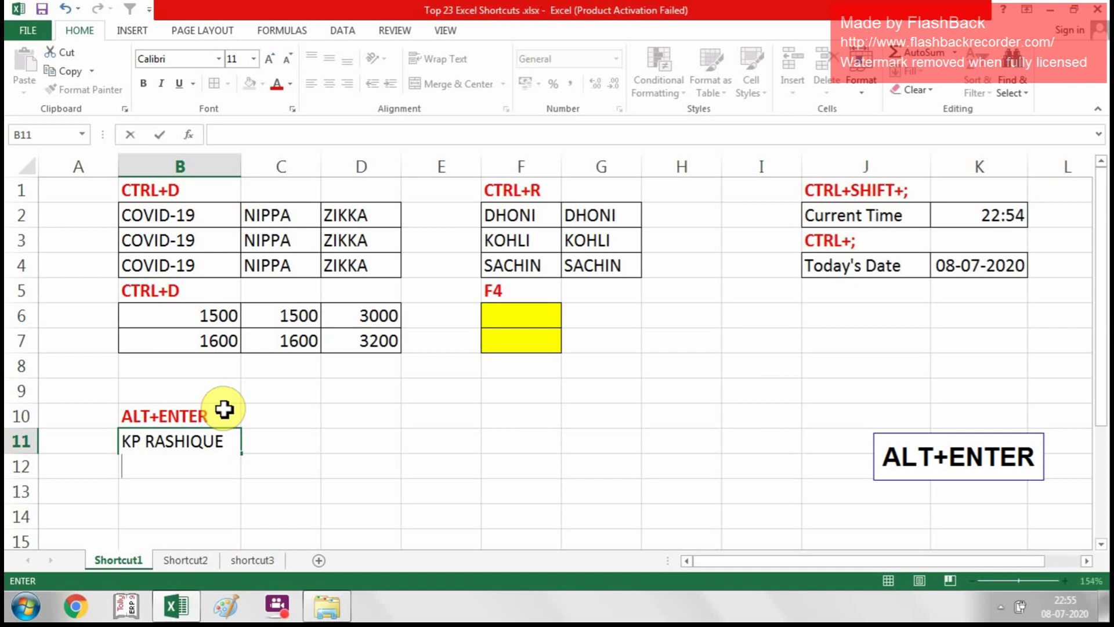
text(CA)
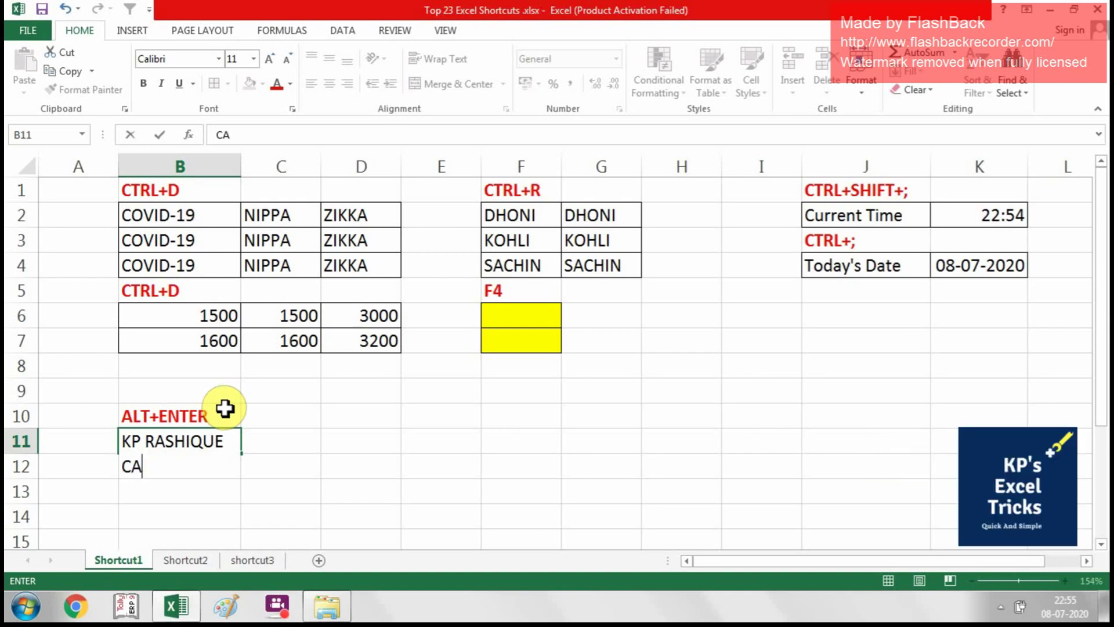
text(LICUT)
key(alt+Return)
text(KE)
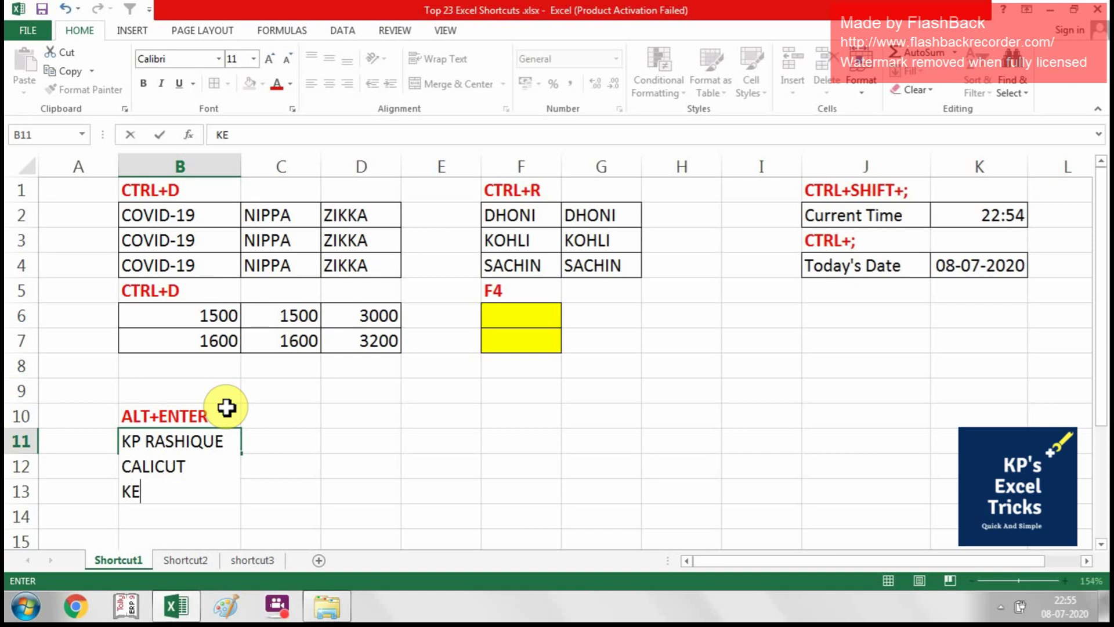
text(RALA)
key(Return)
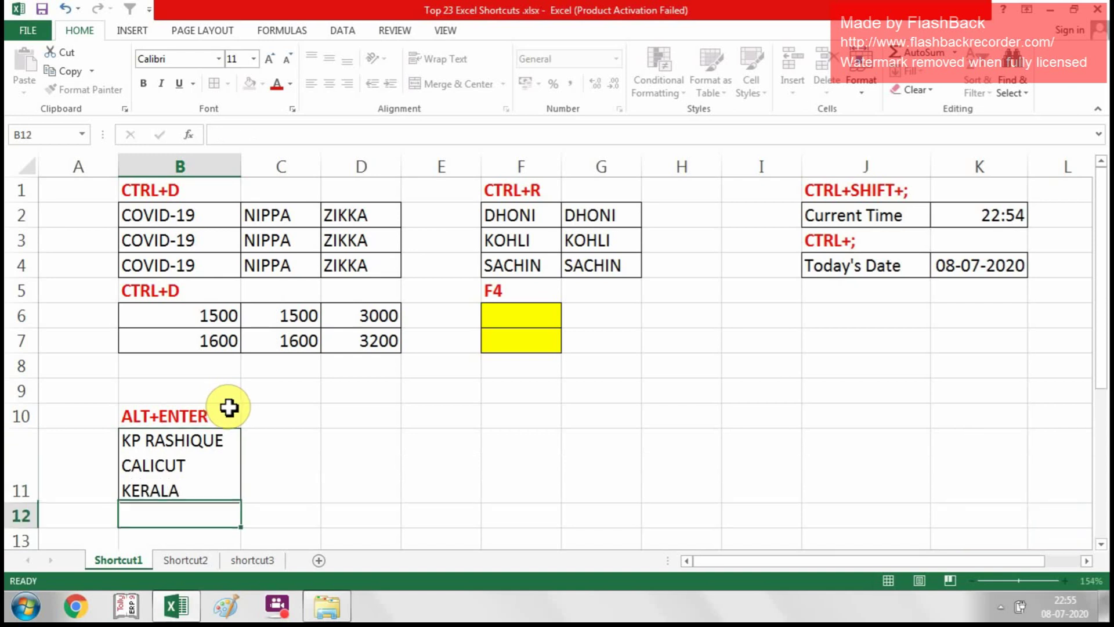
click(192, 475)
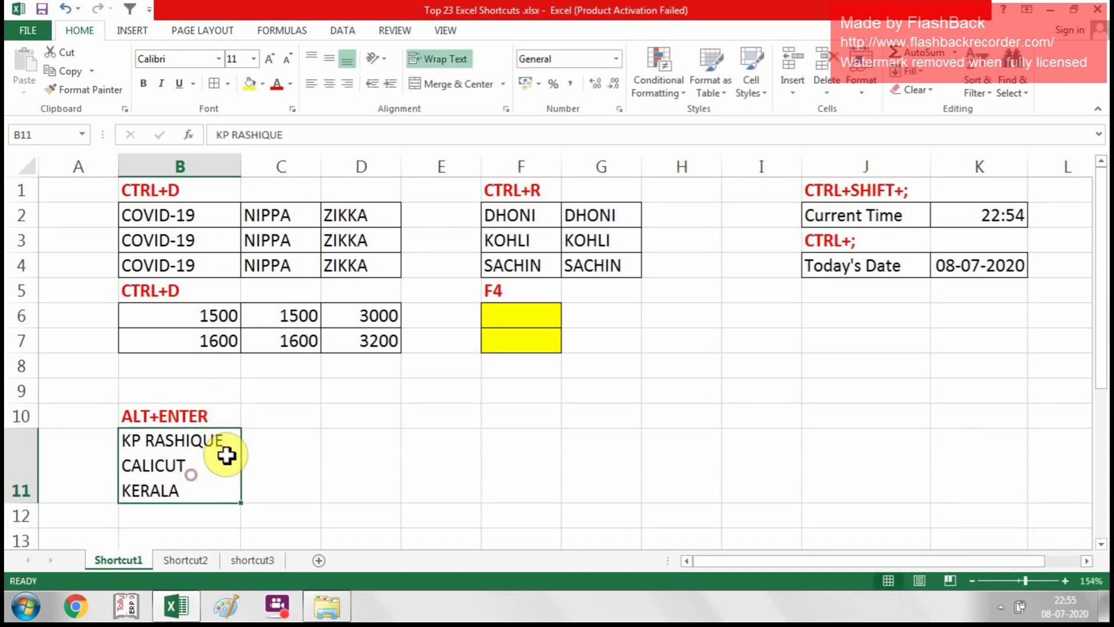
- On the Shortcut2 sheet, select the STATUS cells B4:B13
click(186, 560)
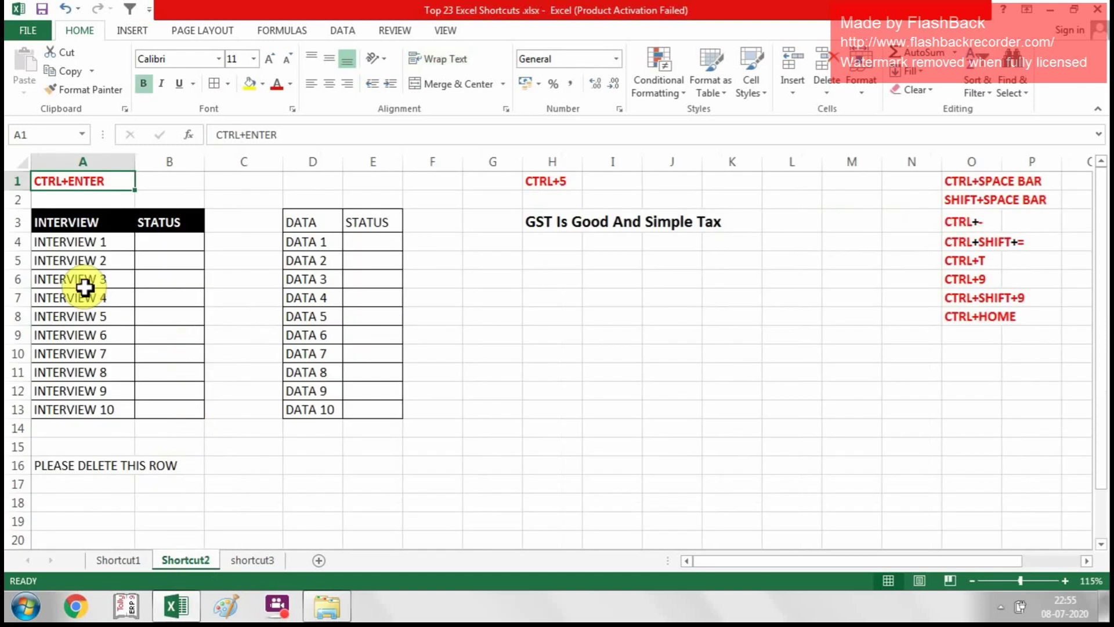
click(79, 245)
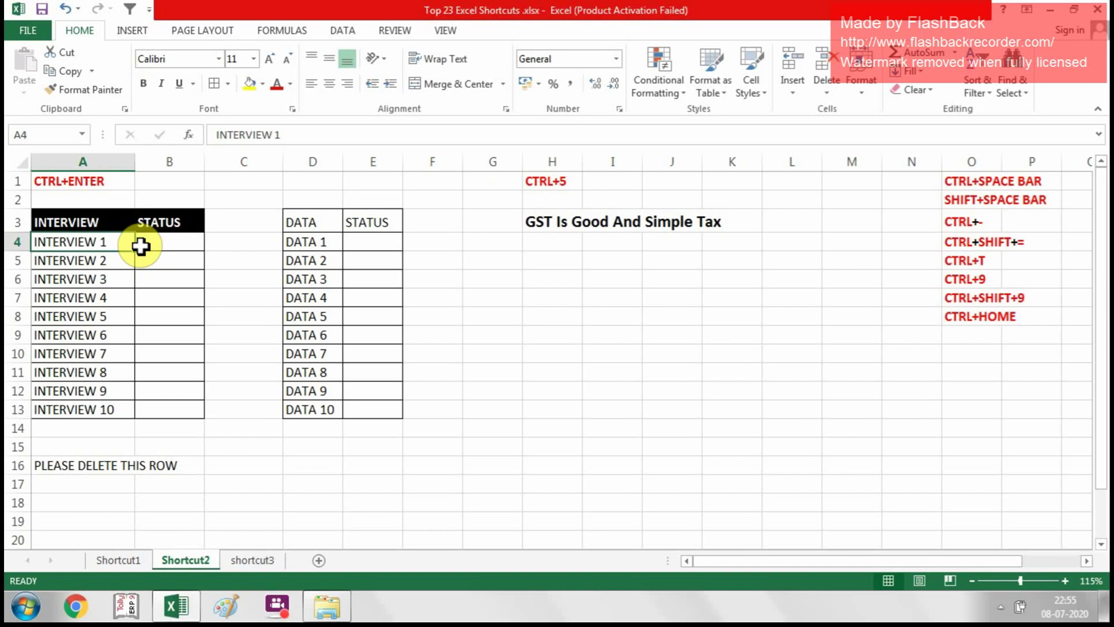
click(141, 246)
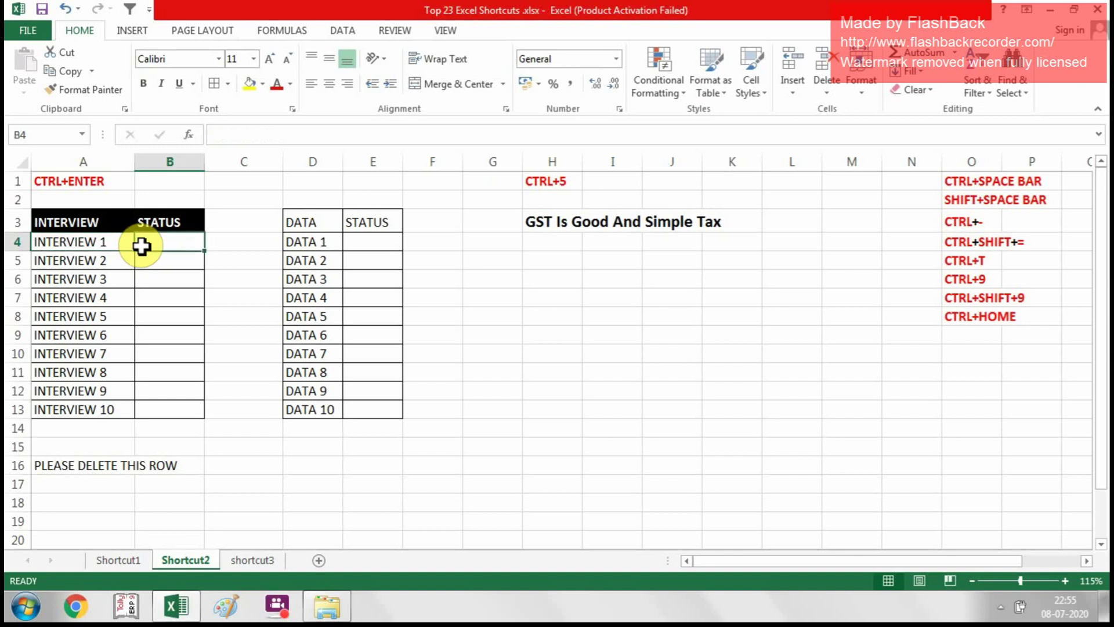
key(Down)
key(Down)
key(Down)
click(141, 246)
key(shift+Down)
key(shift+Down)
key(shift+Down)
key(shift+Down)
key(shift+Down)
key(shift+Down)
key(shift+Down)
key(shift+Down)
key(shift+Down)
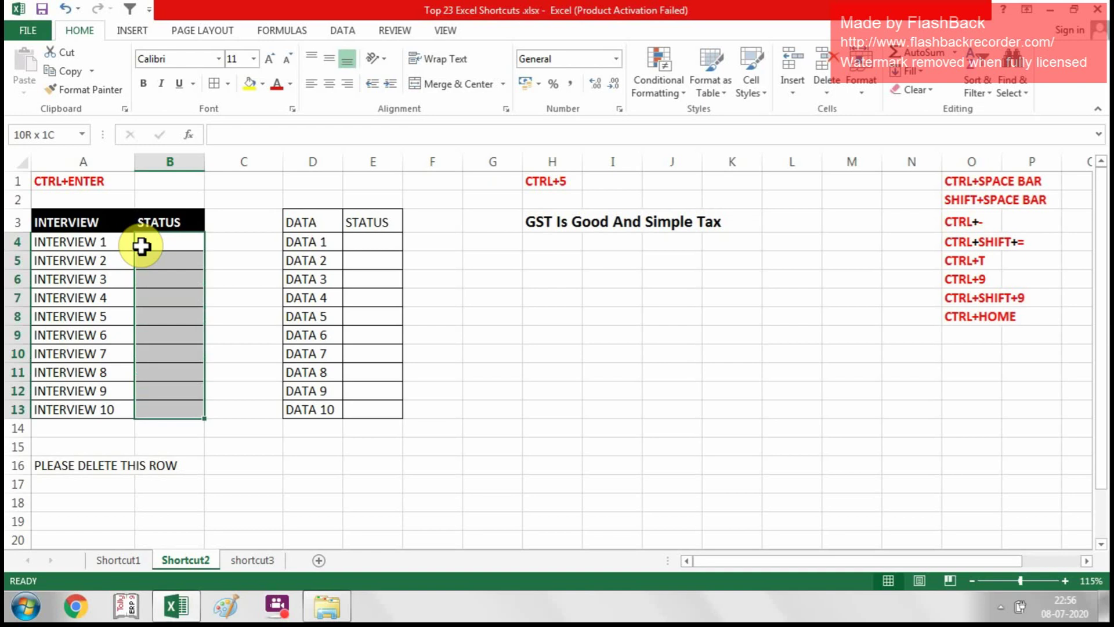
click(141, 246)
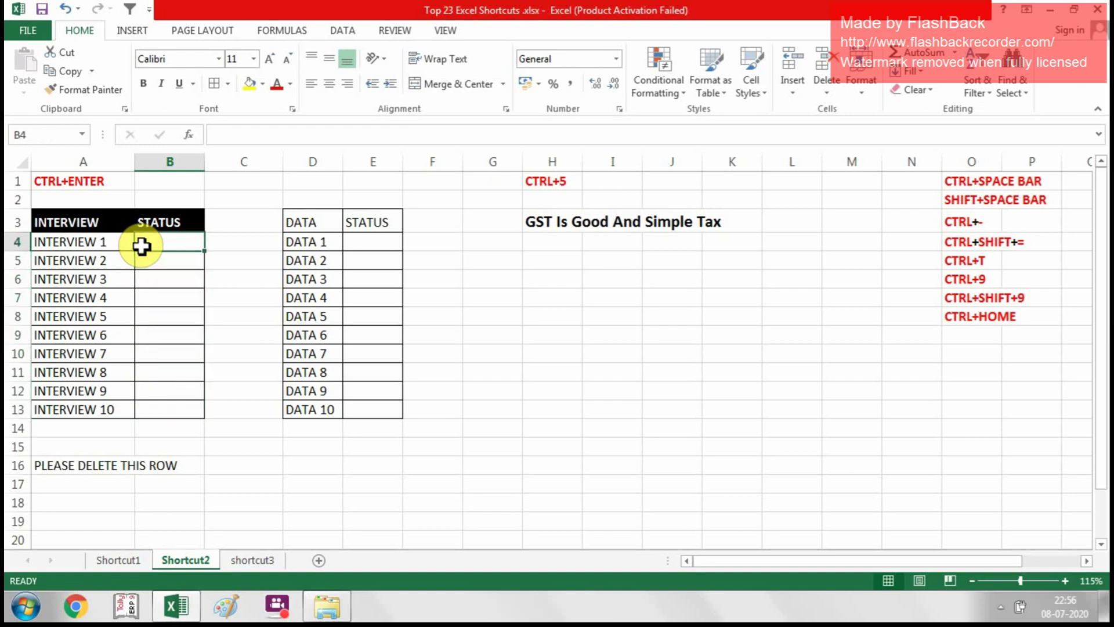
key(shift+Down)
key(shift+Down)
key(shift+Down)
key(shift+Down)
key(shift+Down)
key(shift+Down)
key(shift+Down)
key(shift+Down)
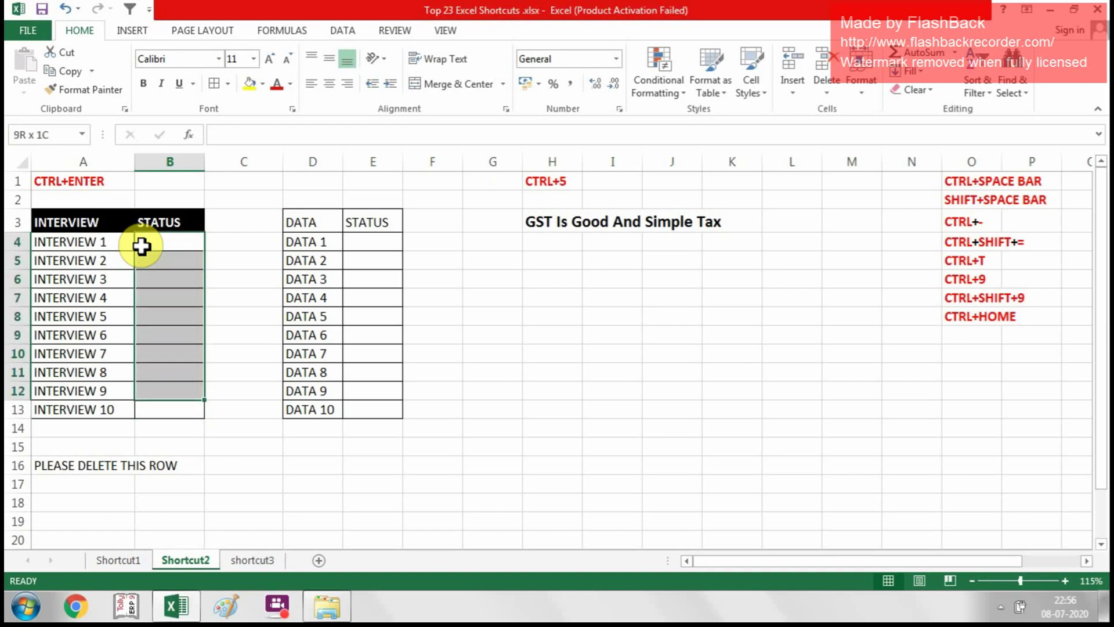
key(shift+Down)
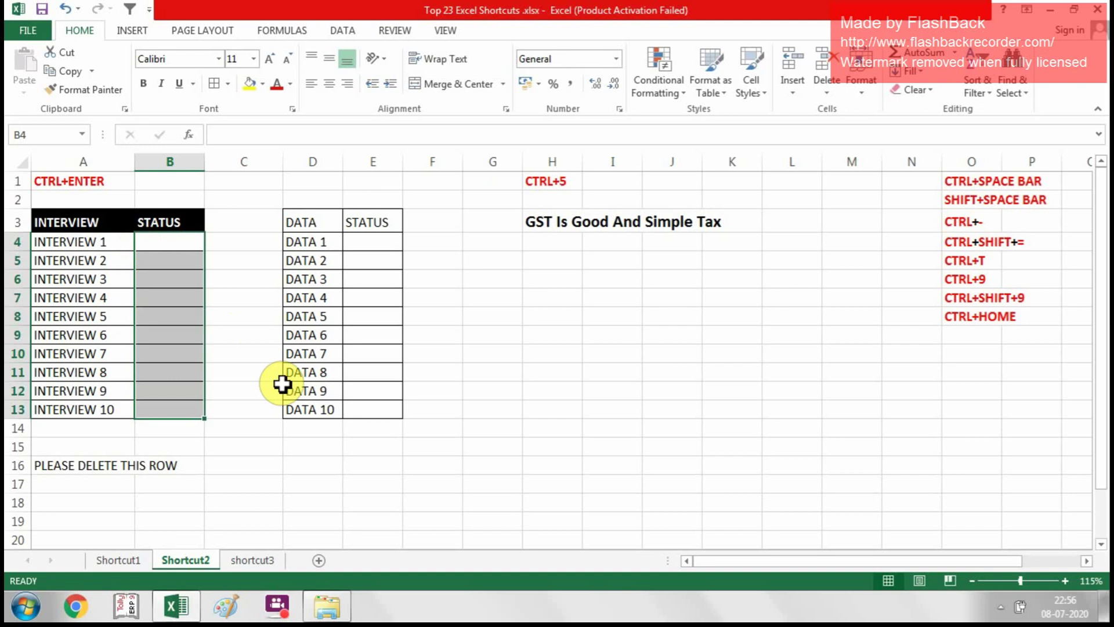
- Enter APPROVED into all of B4:B13 at once with Ctrl+Enter
text(APPRO)
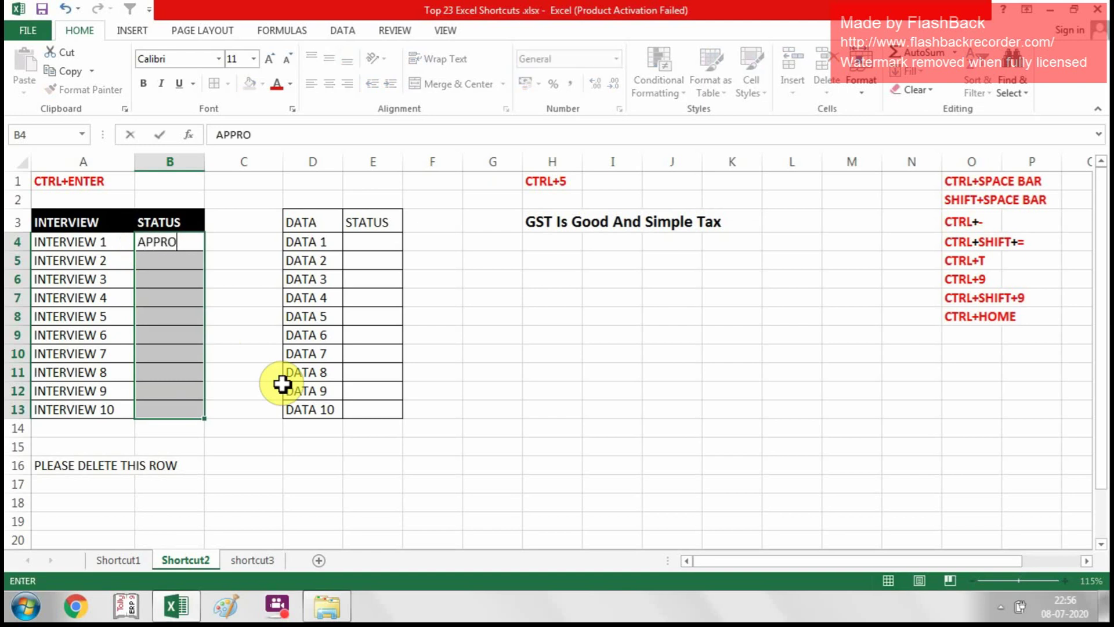
text(VED)
key(ctrl+Return)
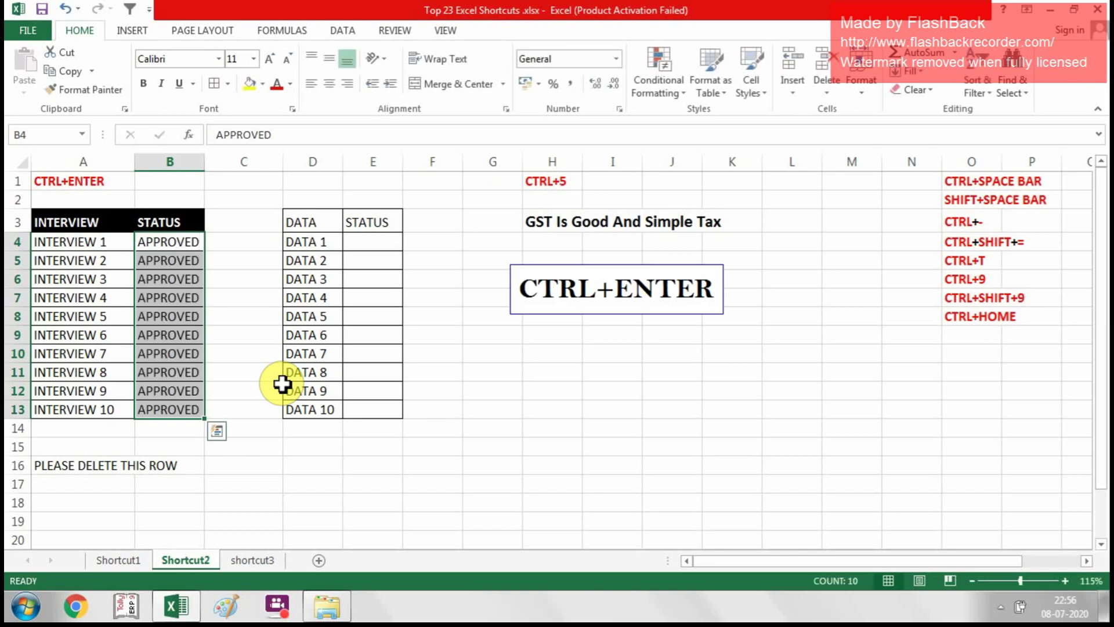
key(Down)
key(Down)
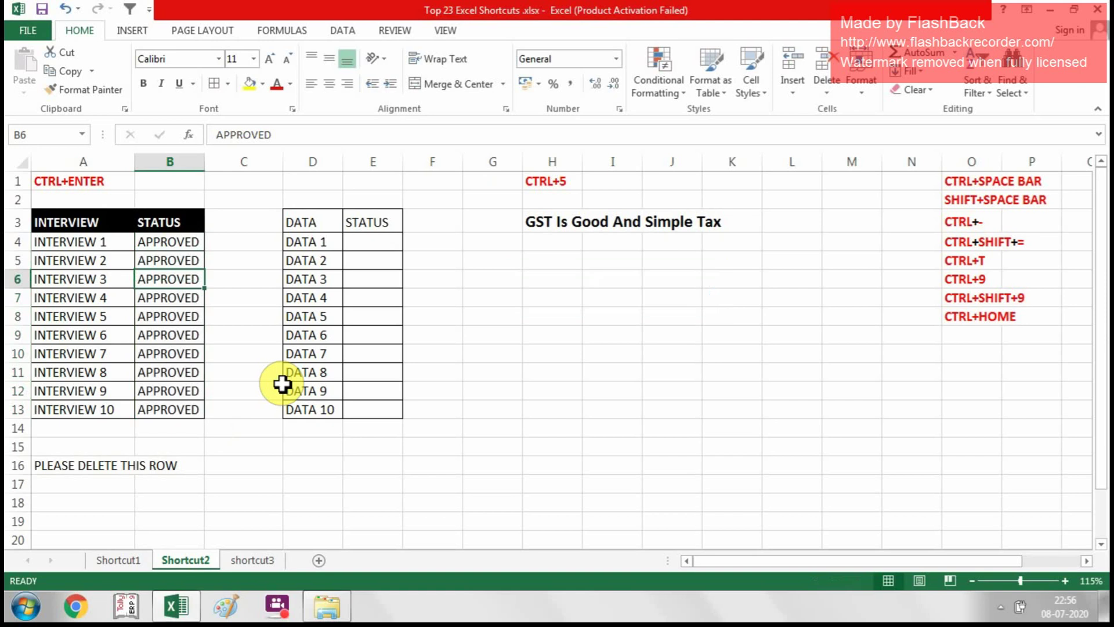
key(Up)
key(Up)
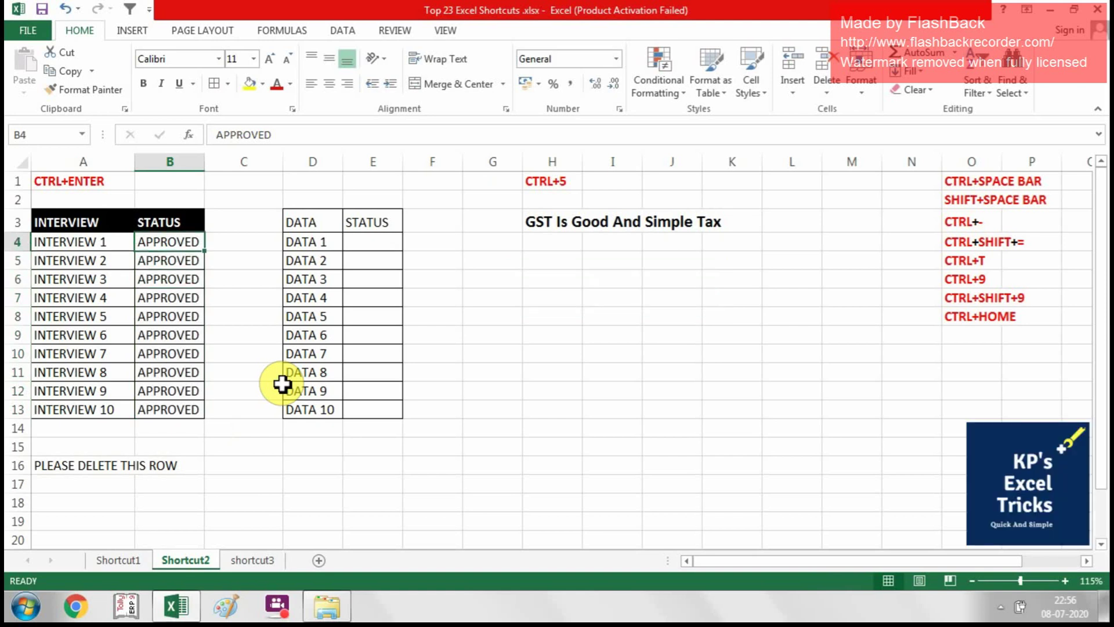
key(Right)
key(Right)
key(Right)
key(Up)
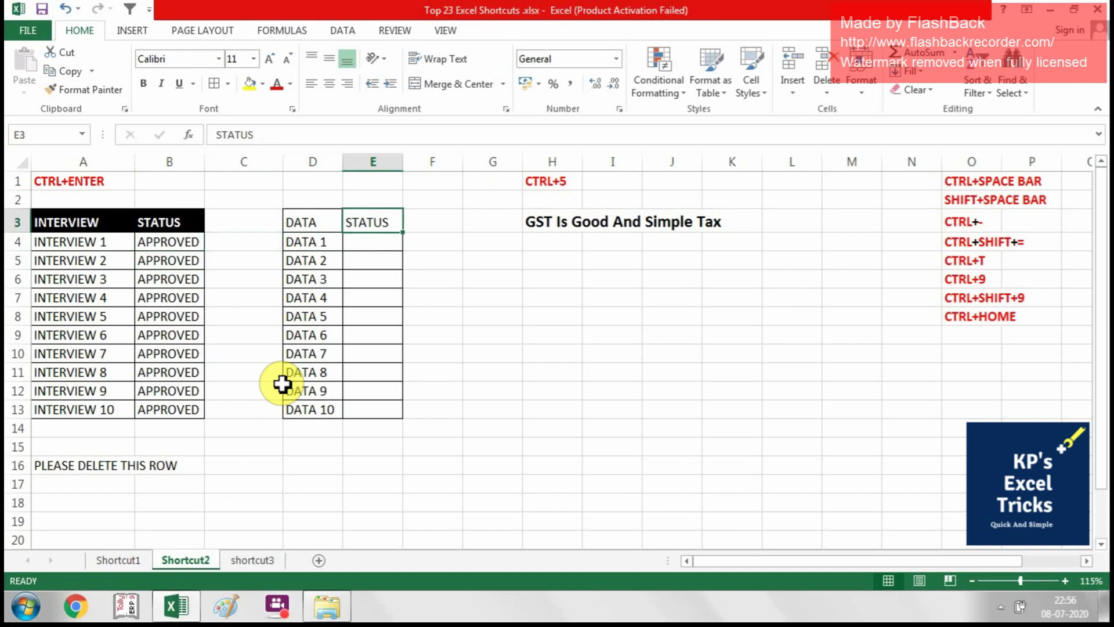
- Select STATUS cells E4:E7 and add E10:E13 to the selection
key(Left)
key(Down)
key(Right)
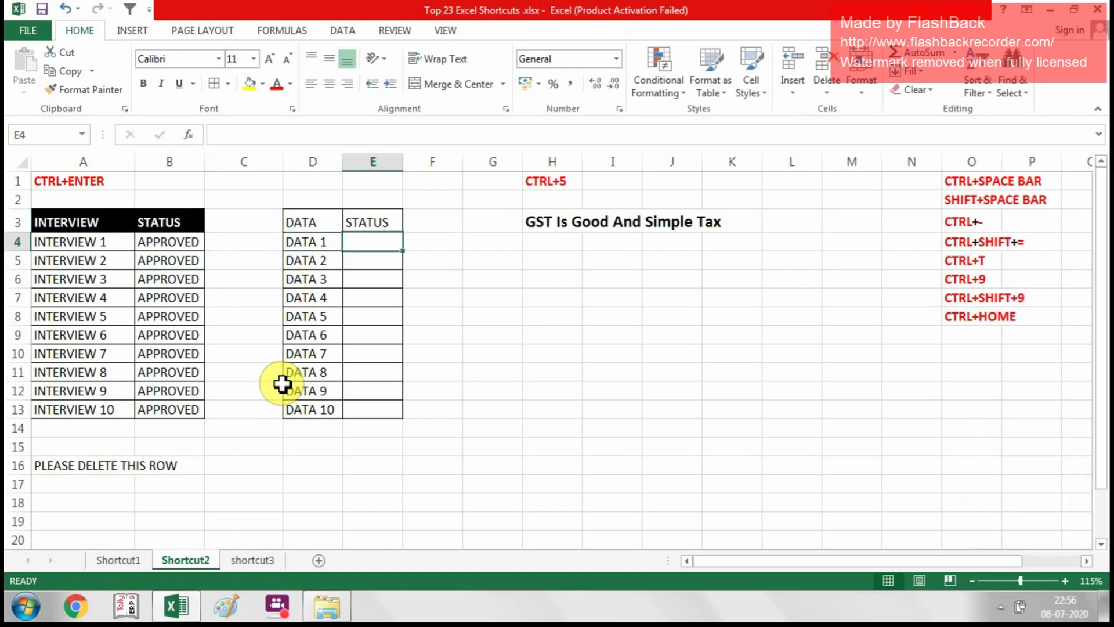
key(Left)
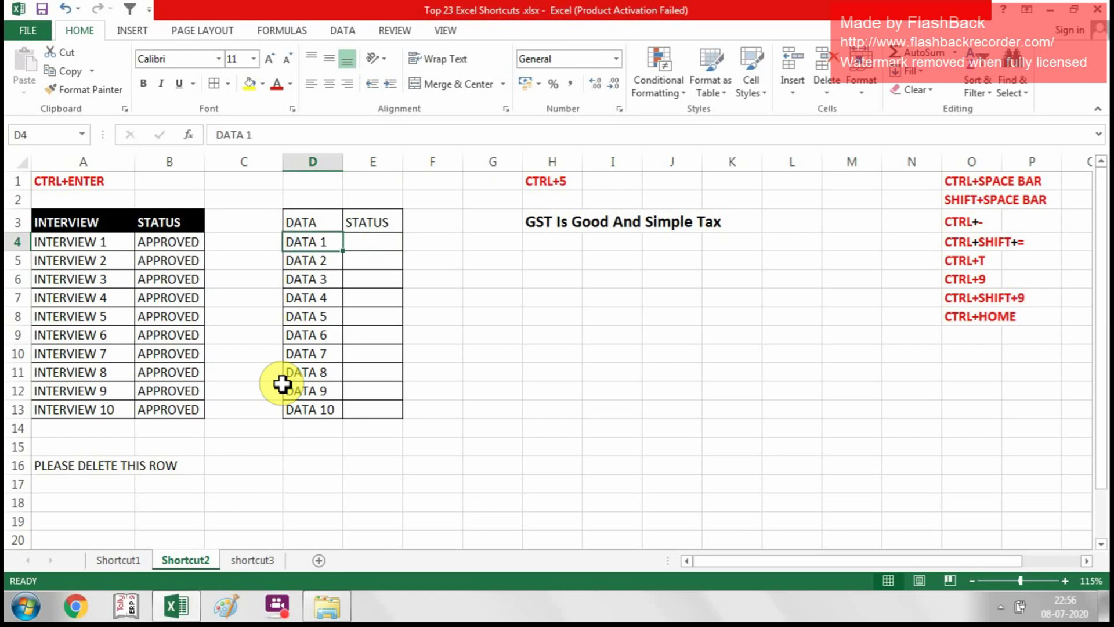
key(Right)
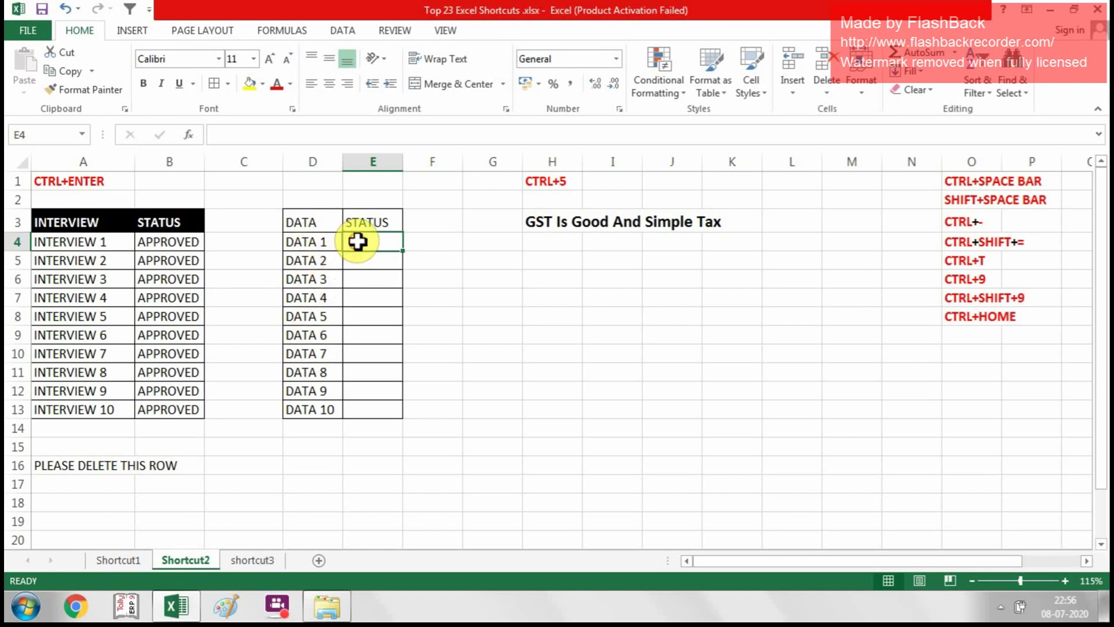
click(360, 279)
click(303, 279)
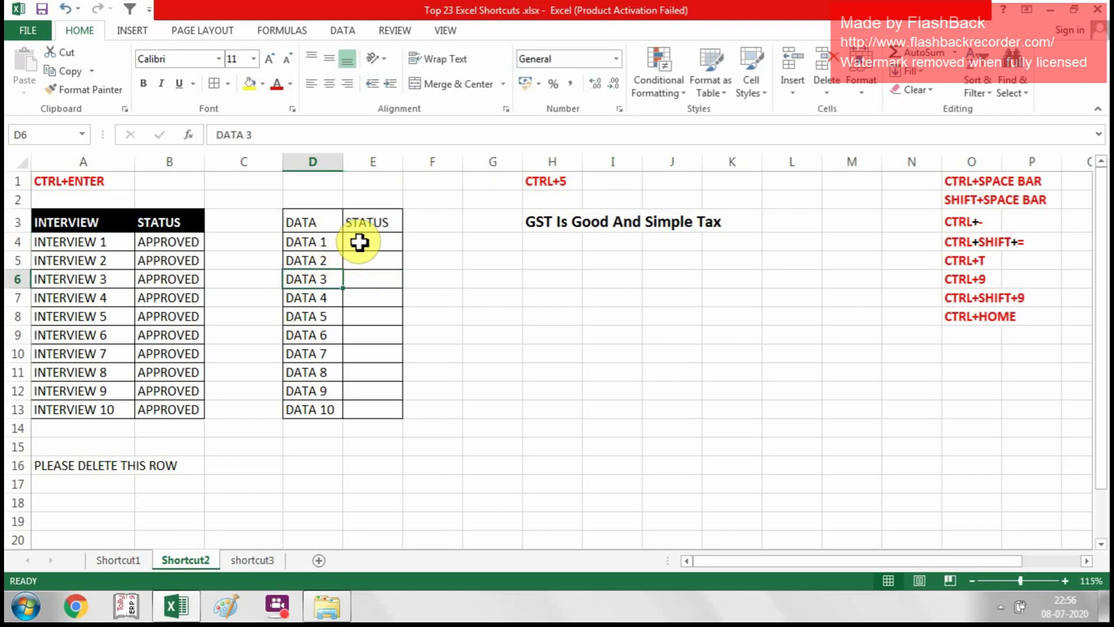
drag(360, 241, 364, 294)
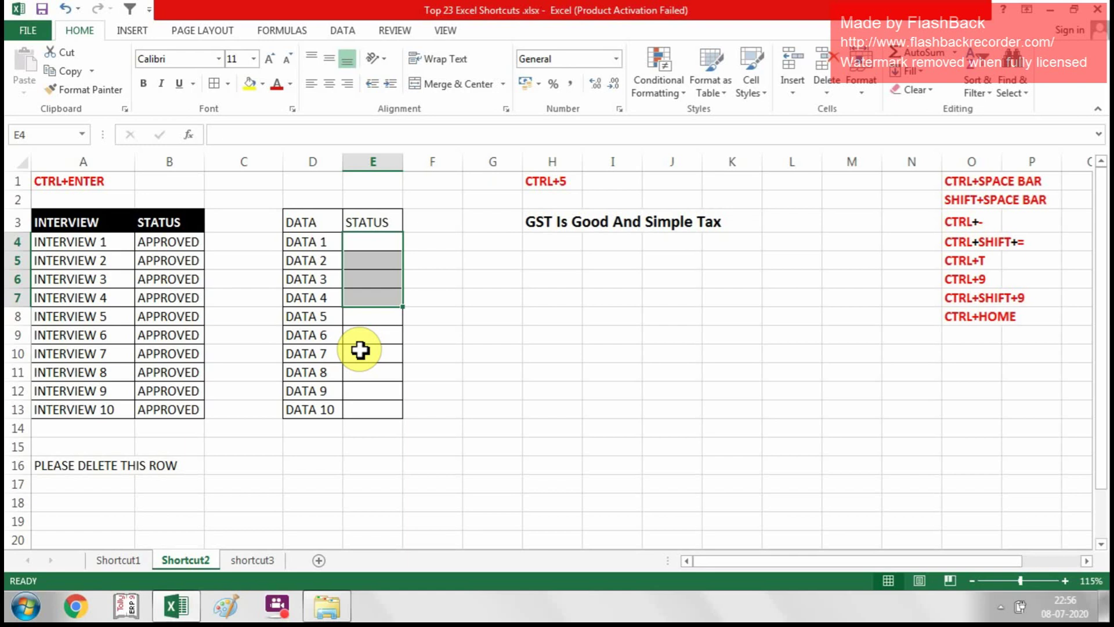
ctrl+drag(360, 350, 368, 407)
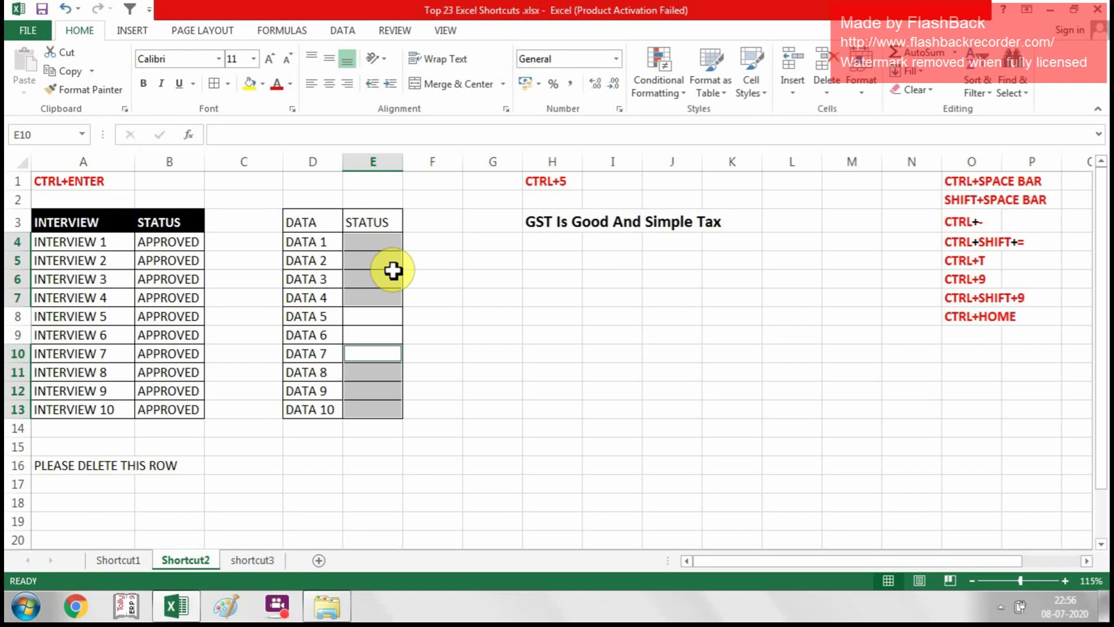
- Enter READY into all selected status cells with Ctrl+Enter
text(REA)
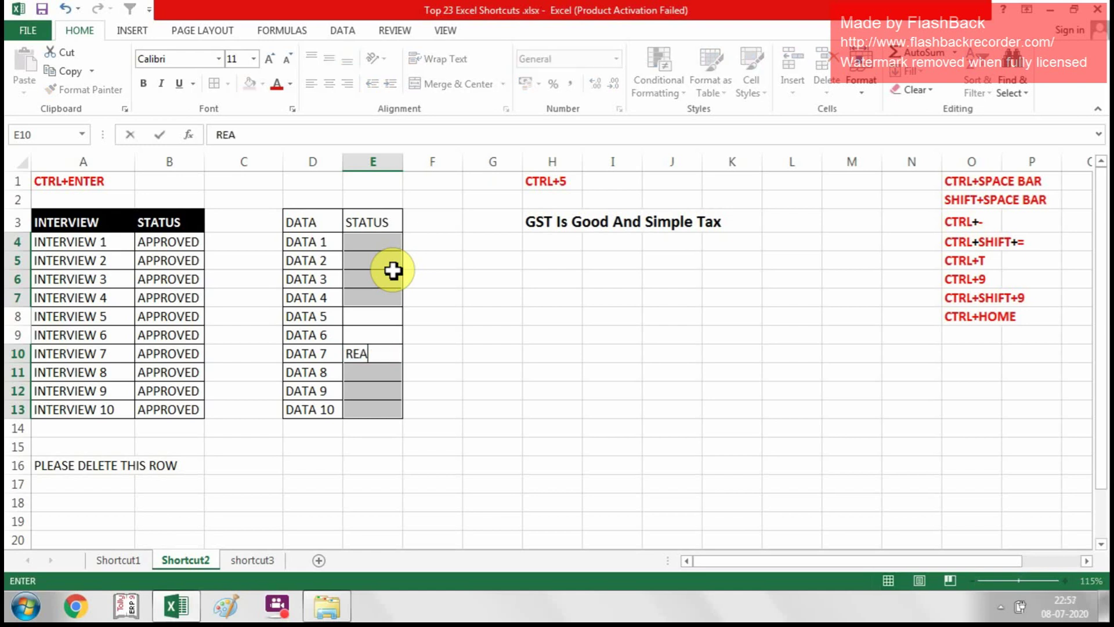
text(S)
key(BackSpace)
text(D)
text(Y)
key(ctrl+Return)
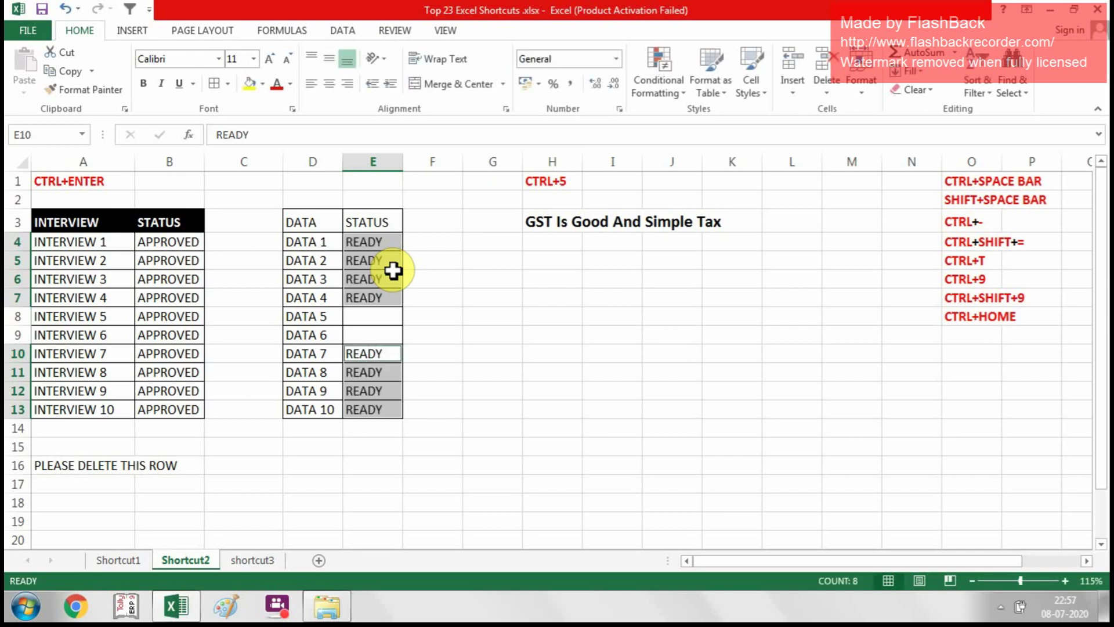
key(Down)
key(Down)
key(Up)
key(Up)
key(Up)
key(Up)
key(Up)
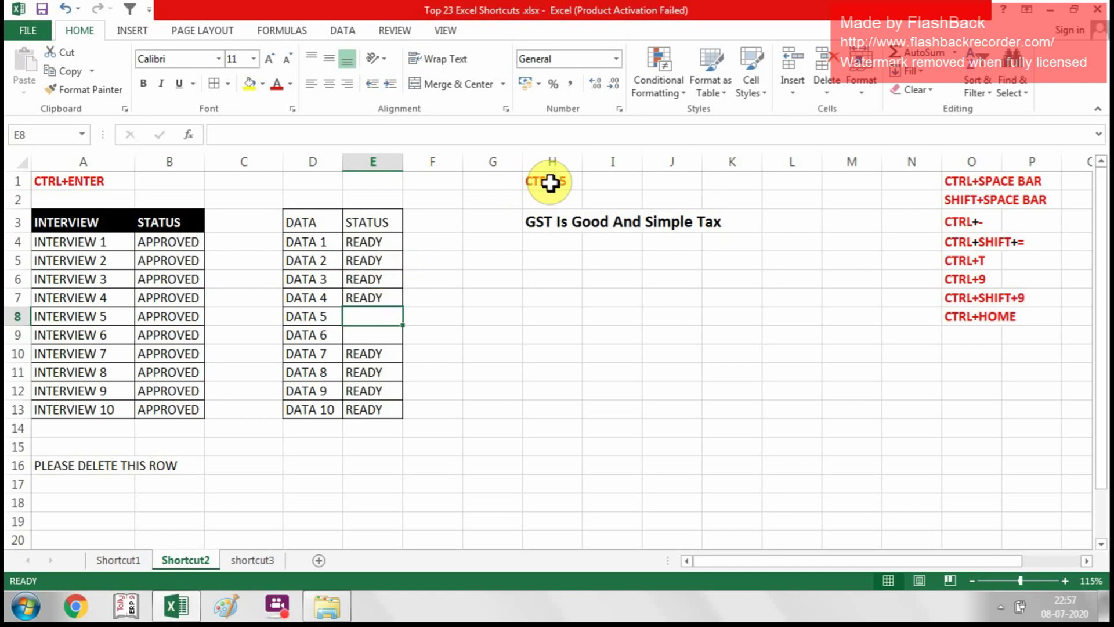
- Strike through 'GST Is Good And Simple Tax' in H3 with Ctrl+5
click(548, 224)
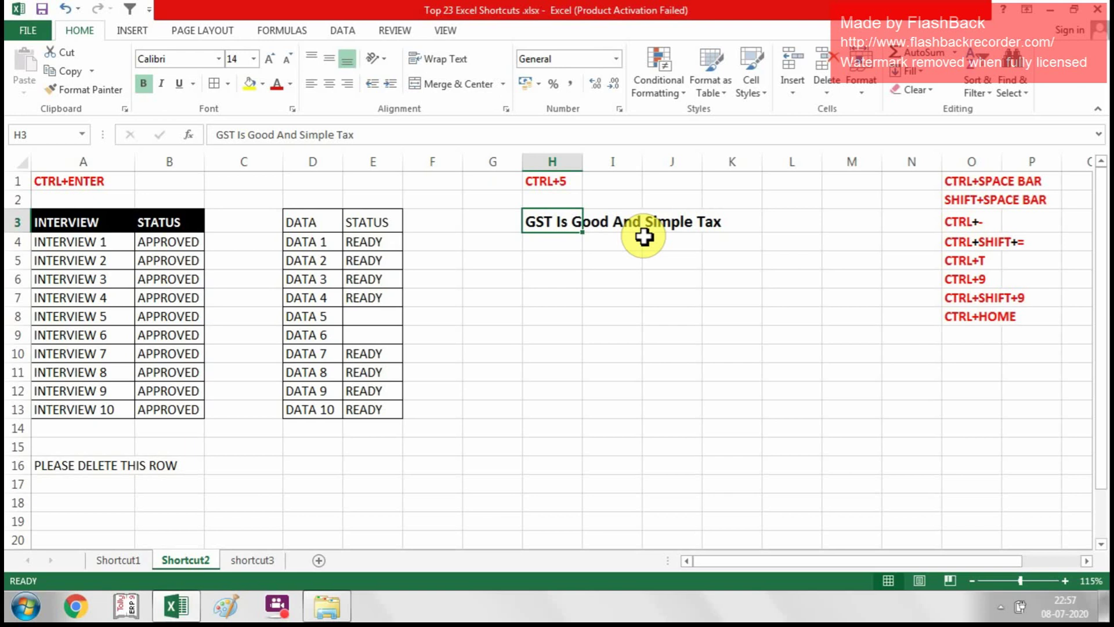
key(ctrl+5)
key(Down)
key(Right)
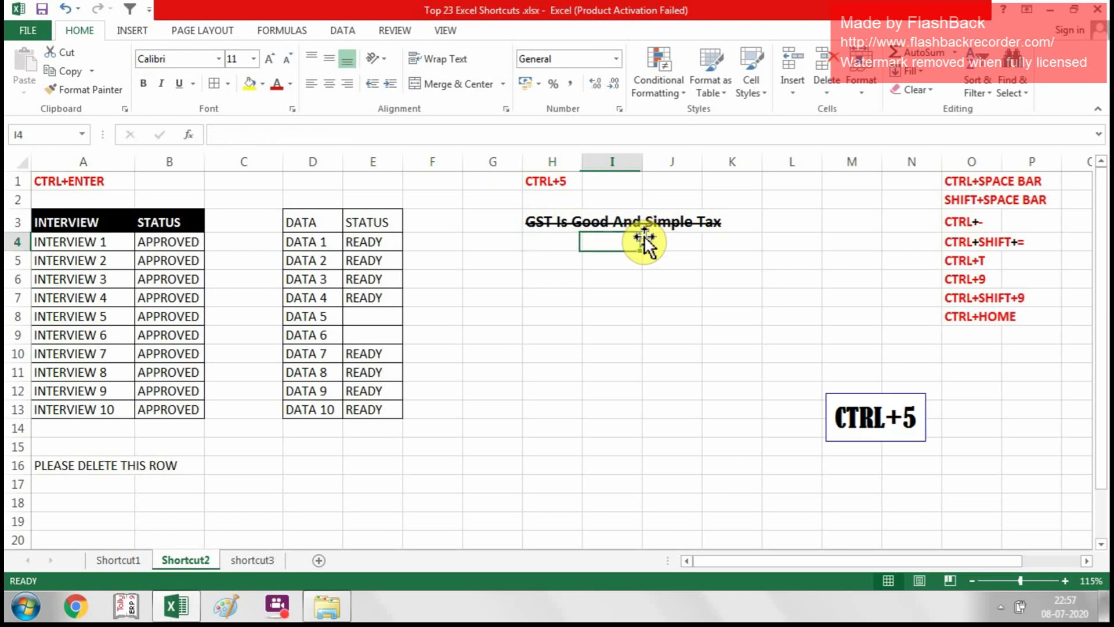
key(Right)
key(Right)
key(Right)
key(Right)
key(Right)
key(Up)
key(Up)
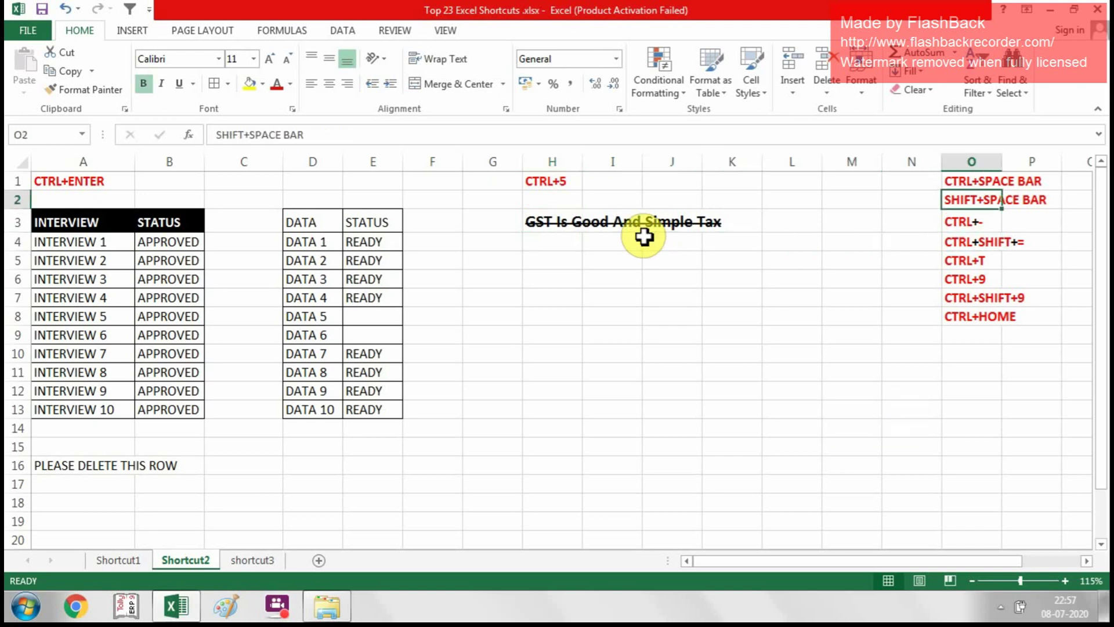
key(Up)
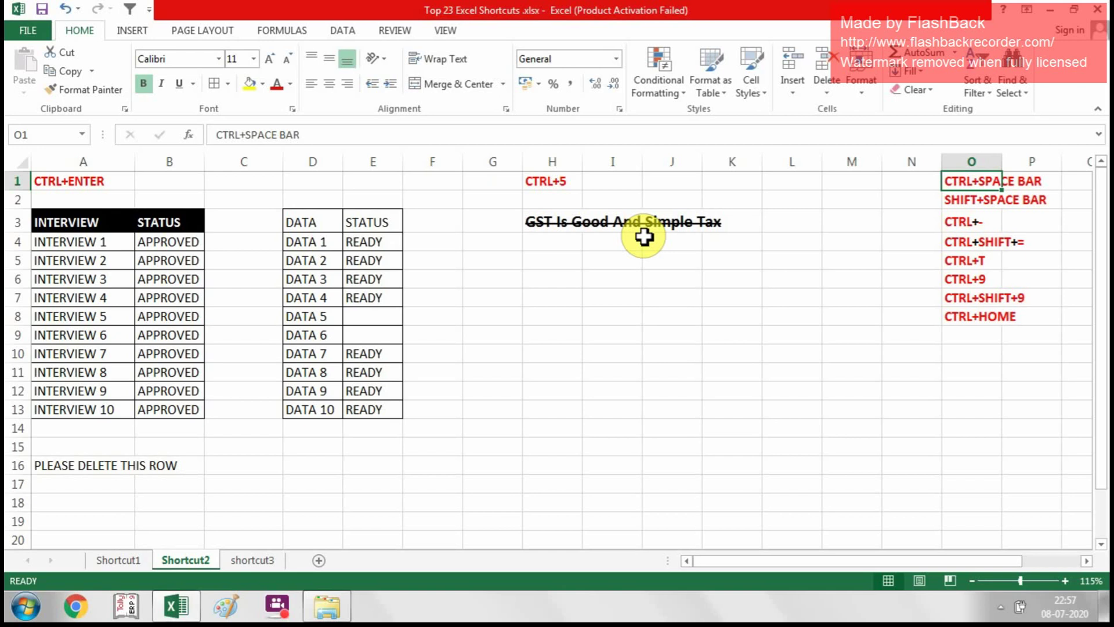
key(Down)
key(Up)
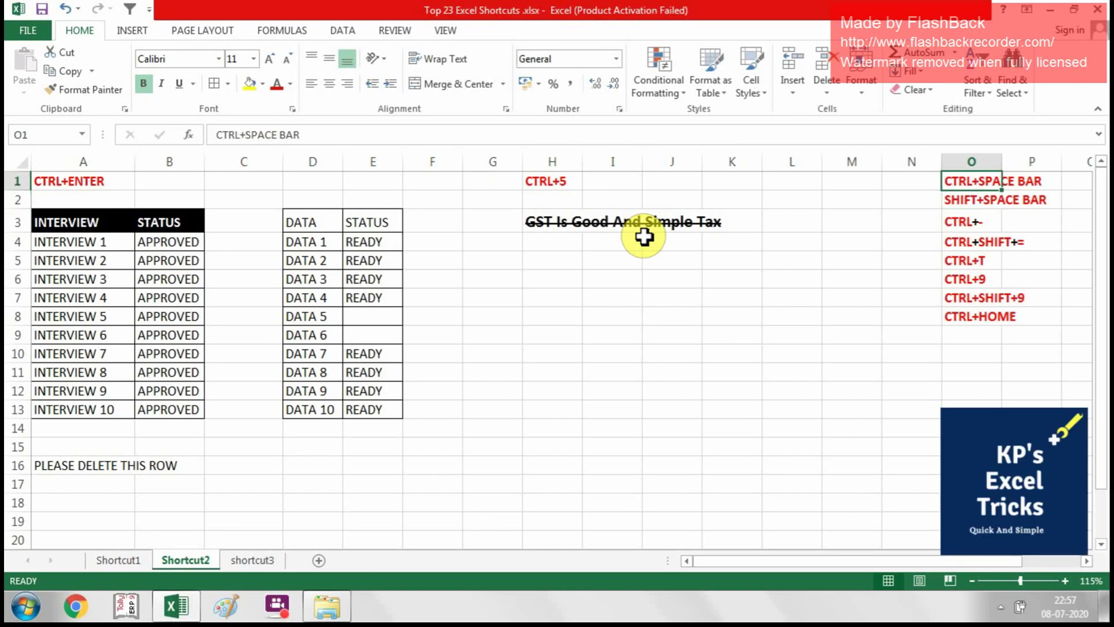
key(Left)
key(Left)
key(Left)
key(Left)
key(Left)
key(Left)
key(Left)
key(Left)
key(Left)
key(Left)
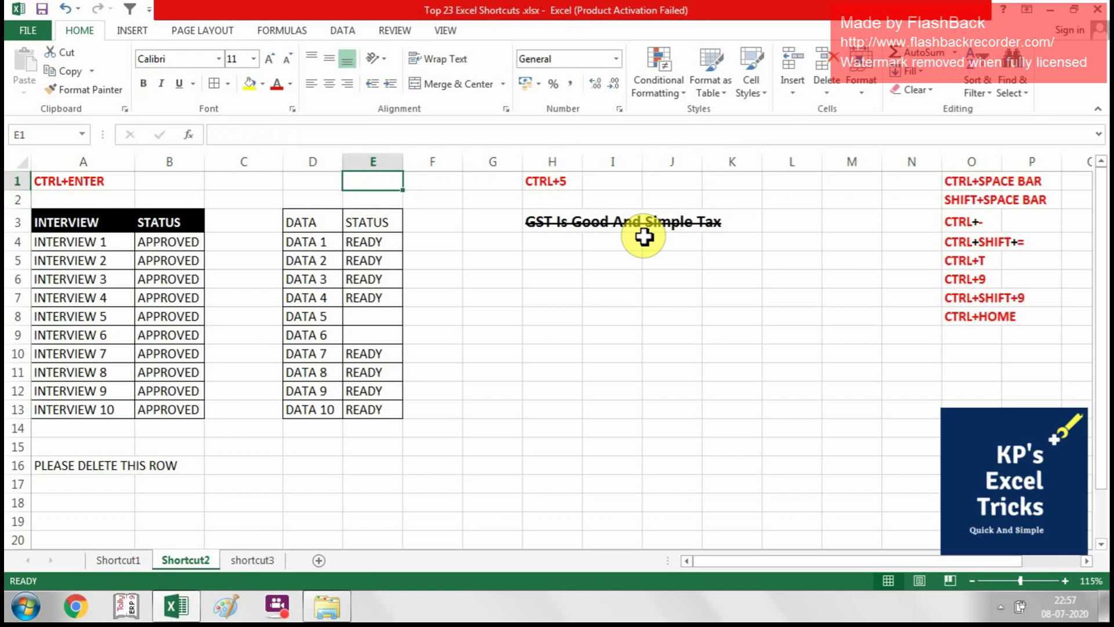
key(Left)
key(Down)
key(Down)
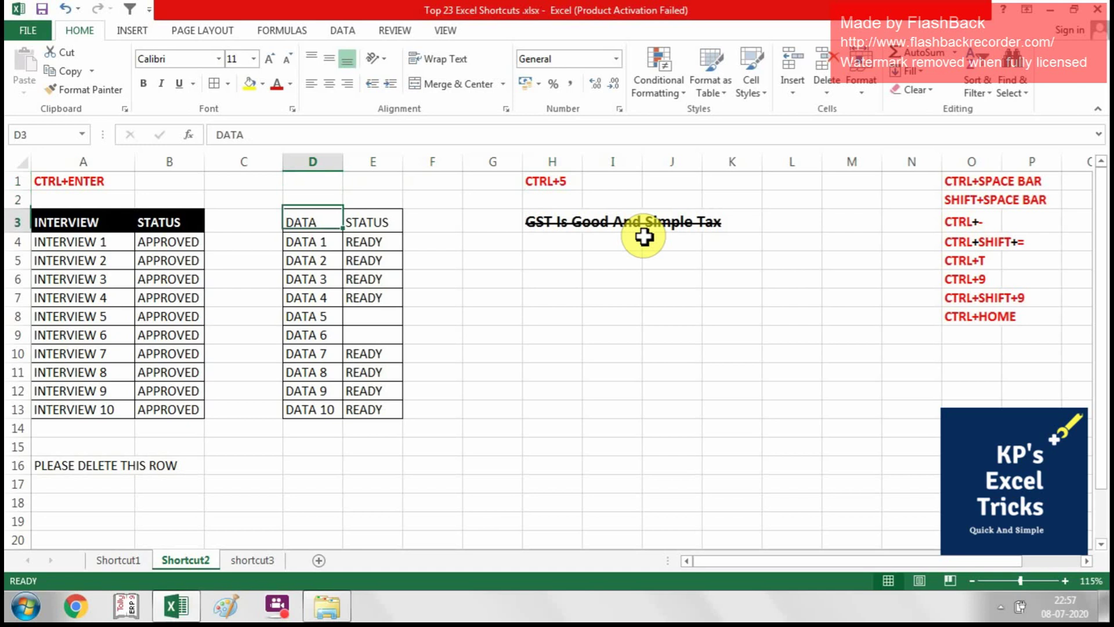
key(Up)
key(Up)
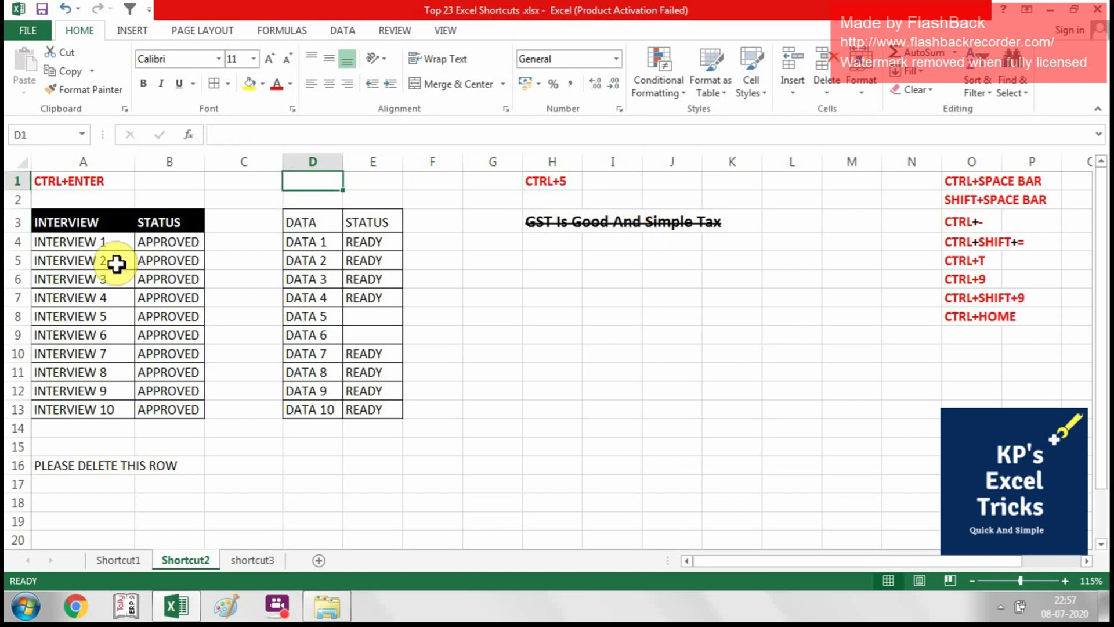
click(306, 161)
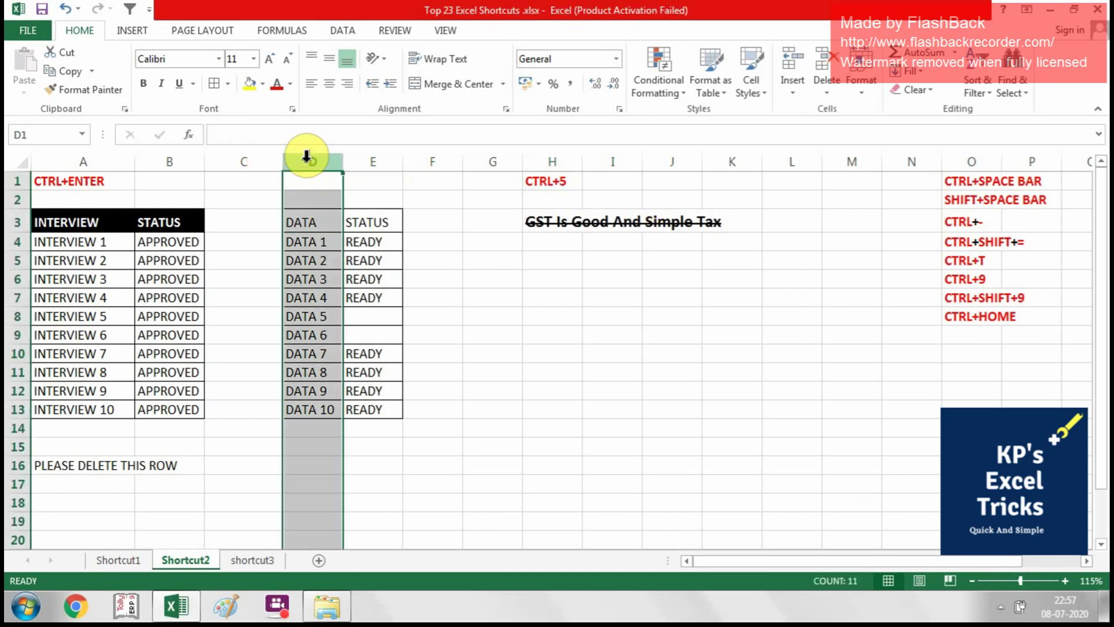
click(317, 302)
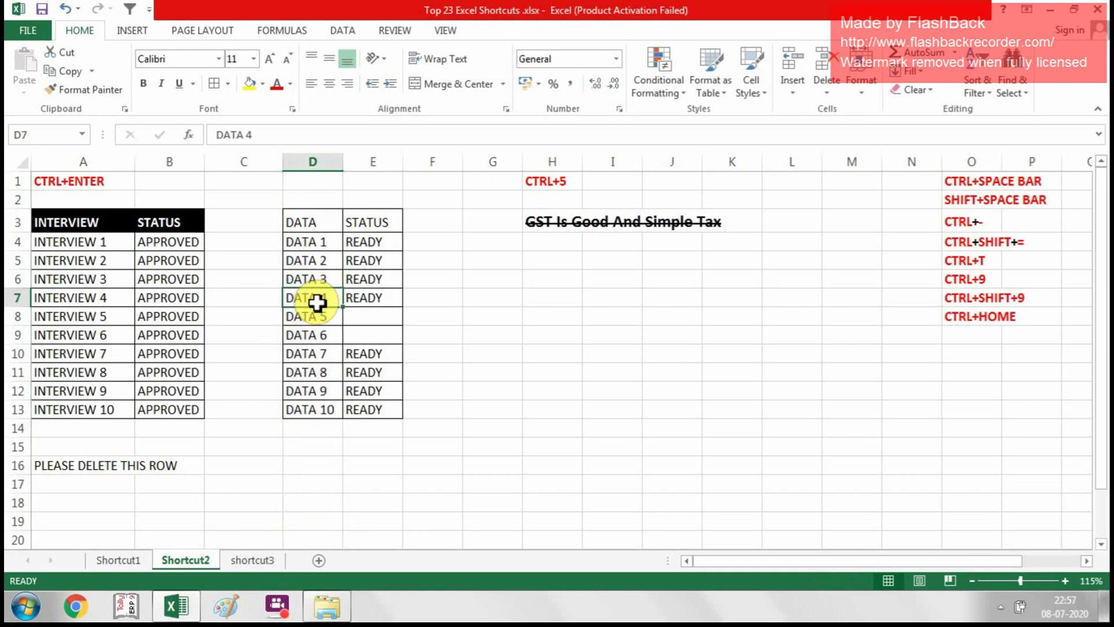
key(ctrl+space)
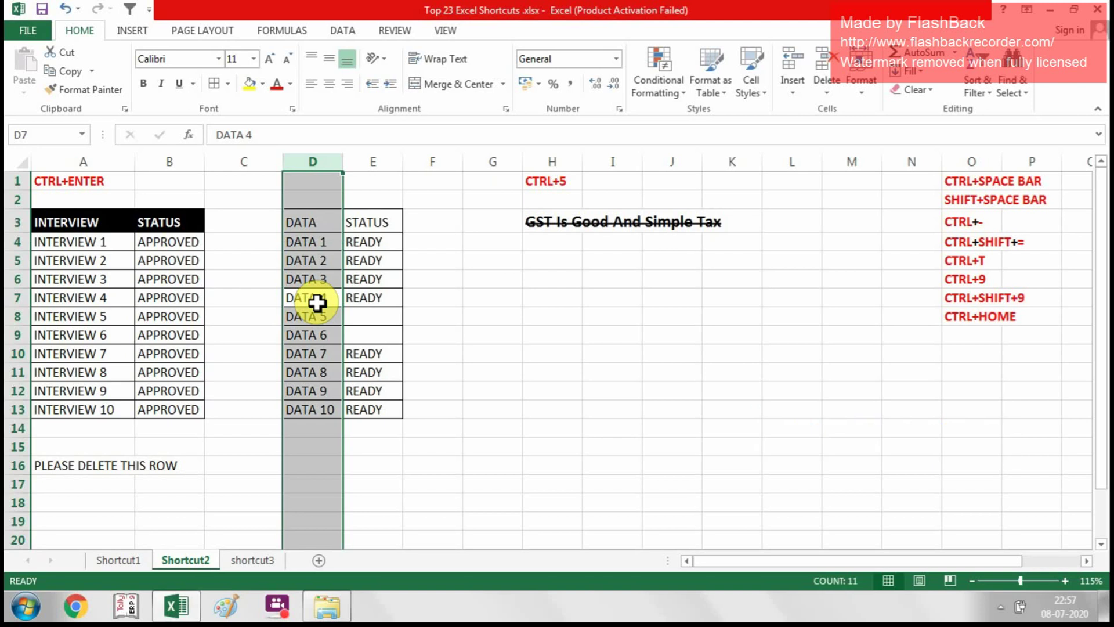
click(983, 201)
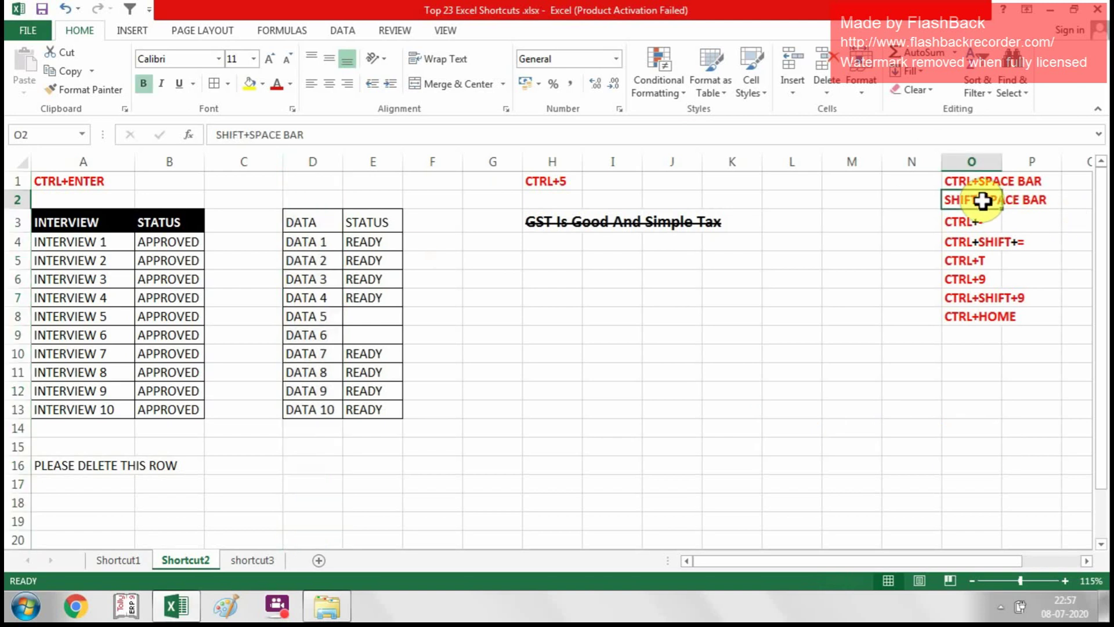
click(196, 321)
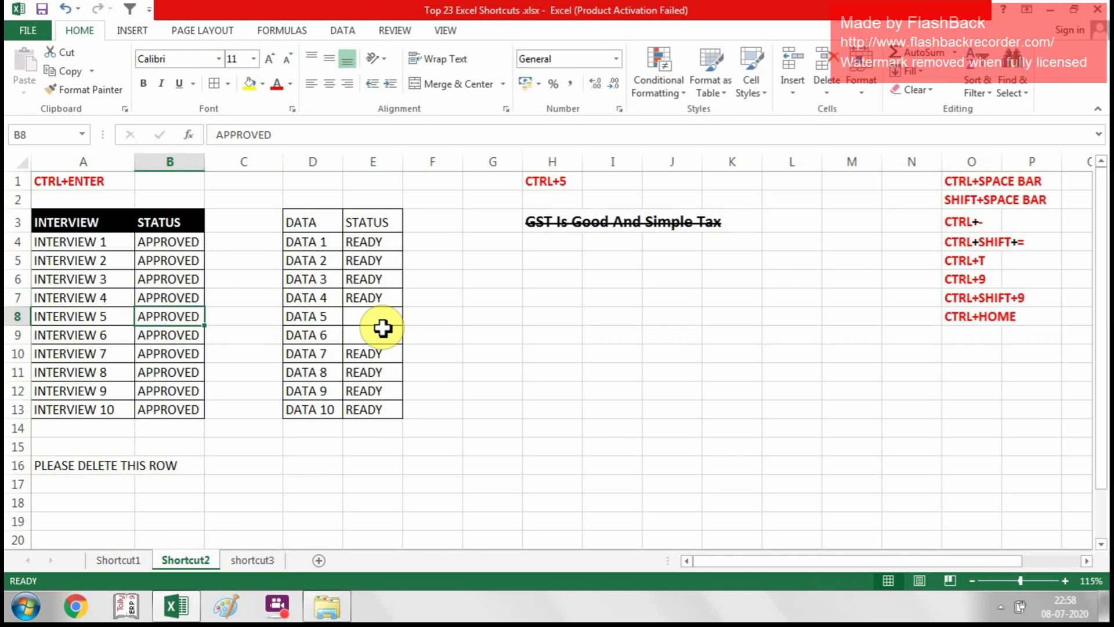
click(82, 320)
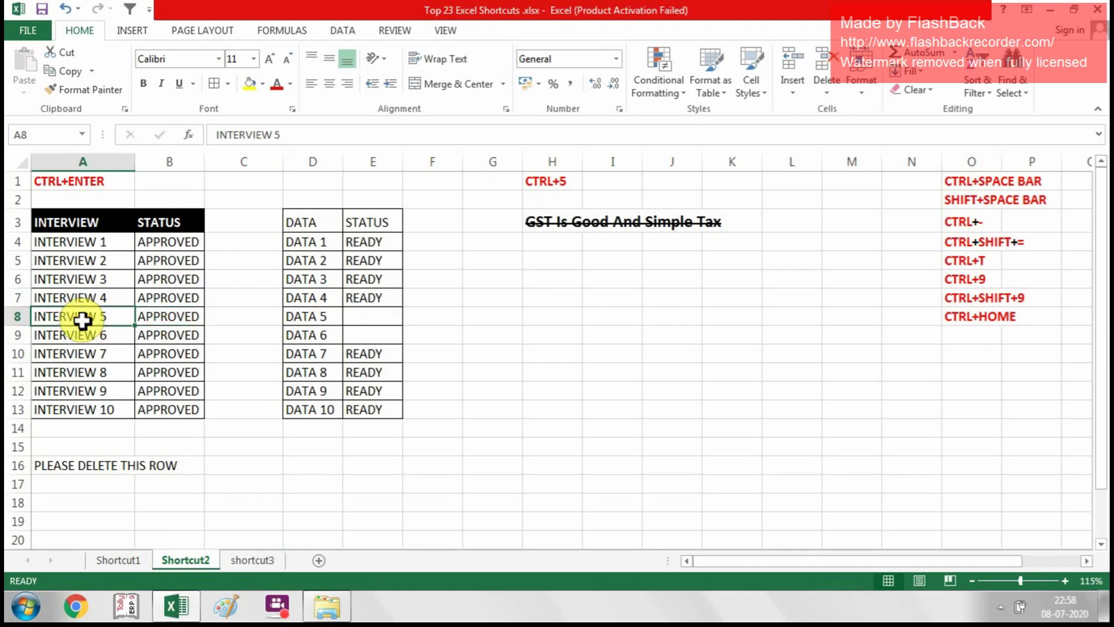
key(shift+space)
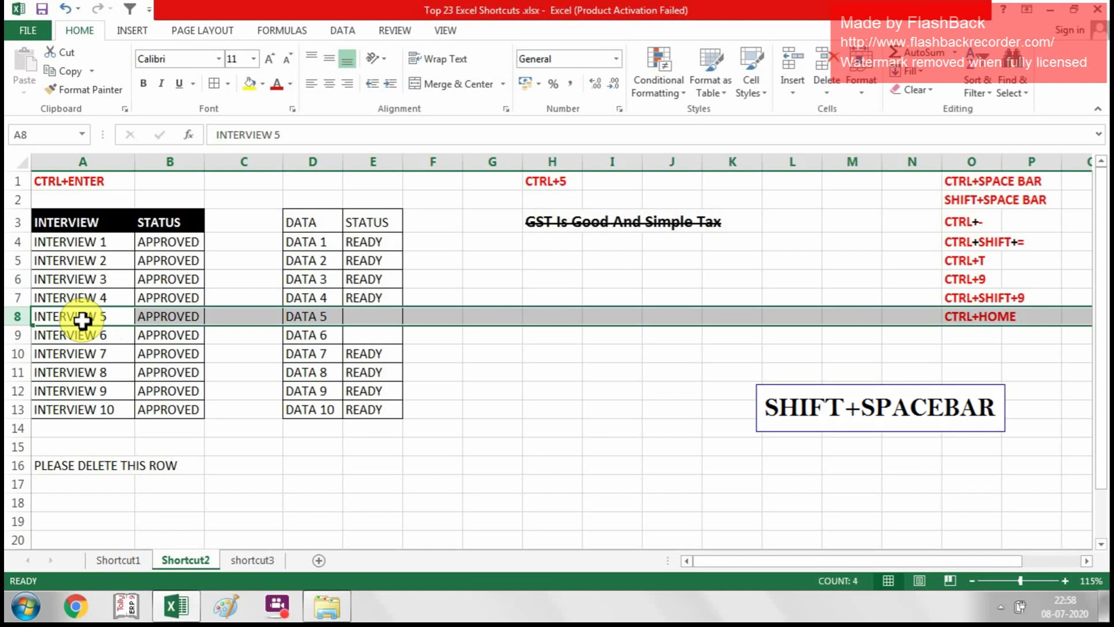
click(957, 221)
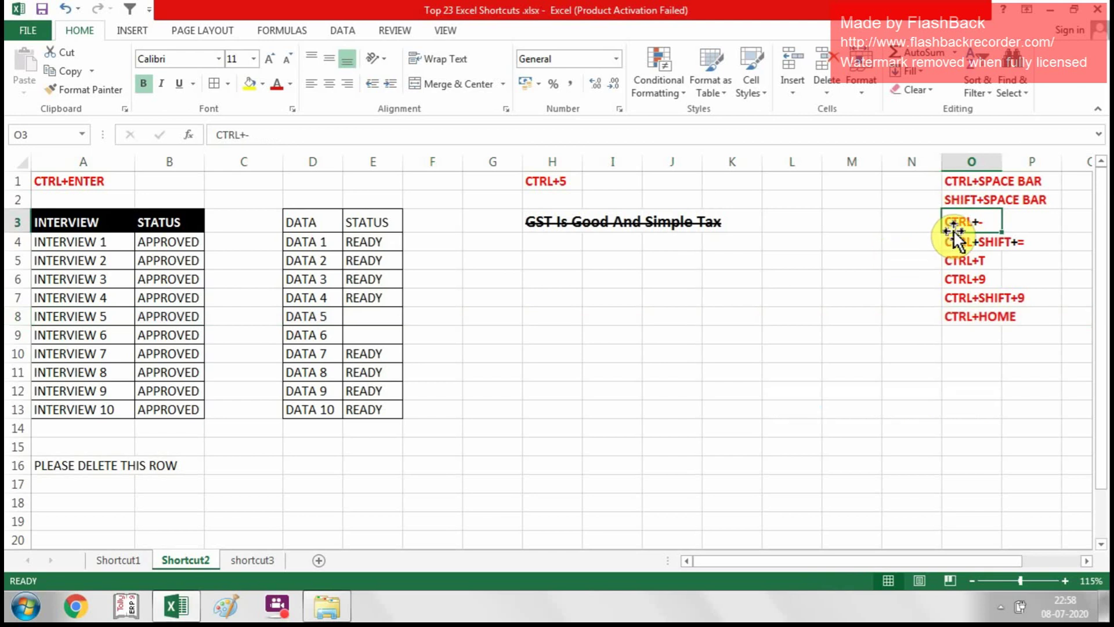
- Delete the DATA column D with Ctrl+-, then restore it with Ctrl+Z
click(323, 237)
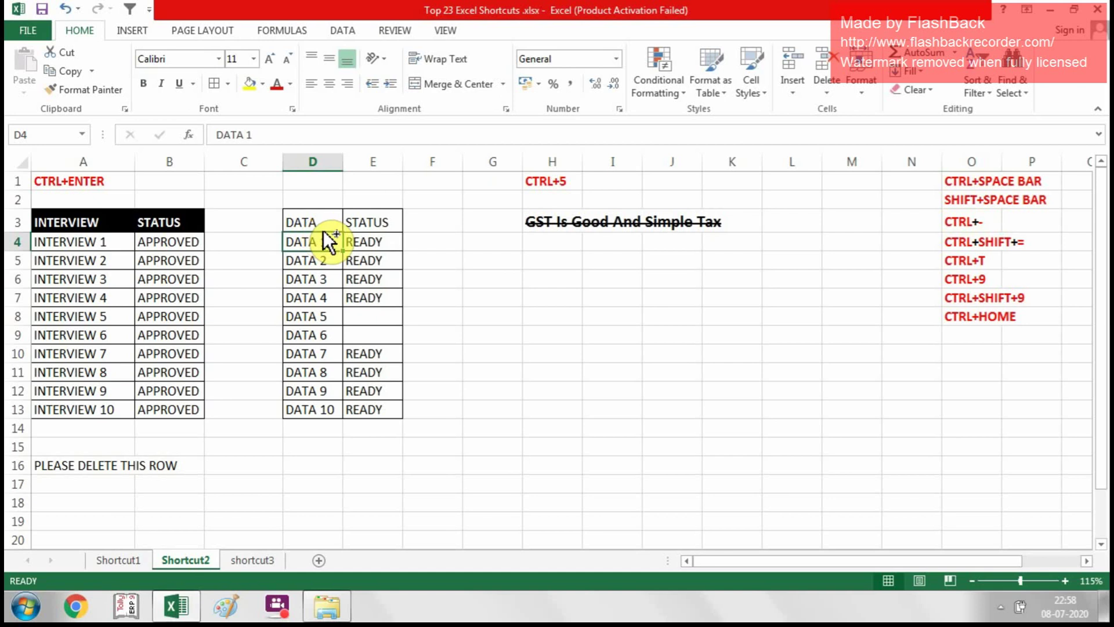
key(ctrl+space)
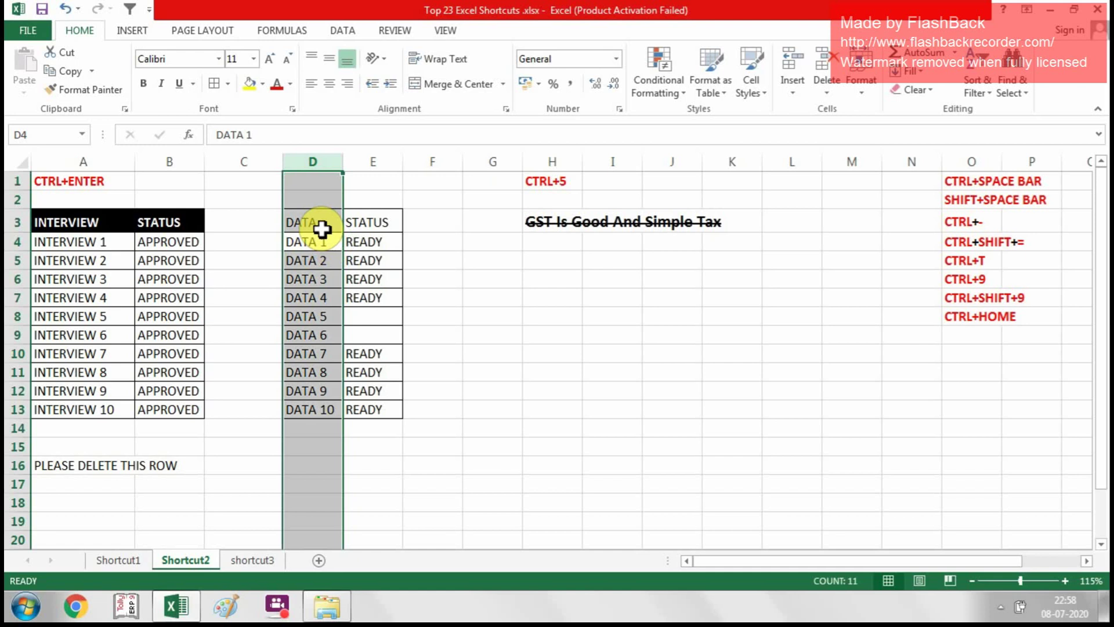
key(ctrl+minus)
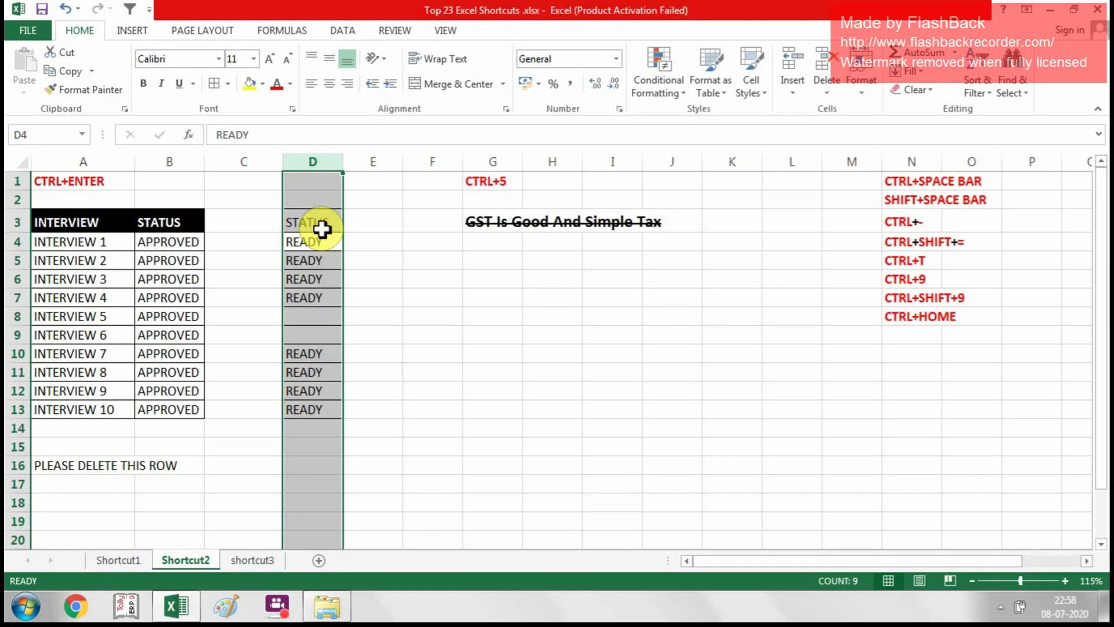
key(ctrl+z)
key(Down)
key(Down)
key(Down)
key(Down)
key(Down)
key(Down)
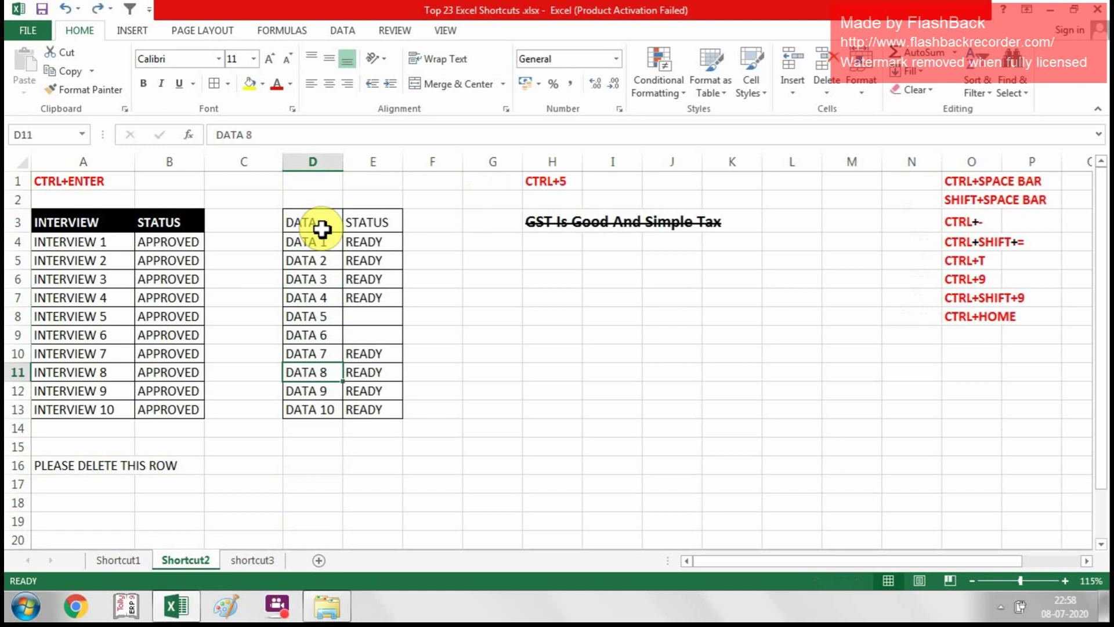
- Delete row 11 (INTERVIEW 8 / DATA 8), then undo to bring it back
key(shift+space)
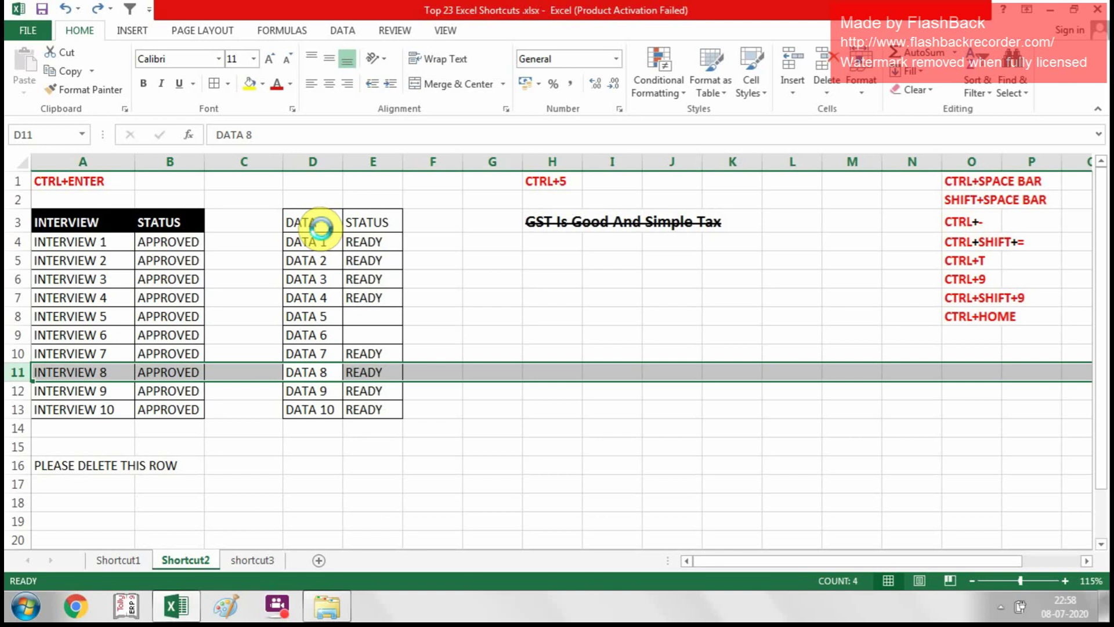
key(ctrl+minus)
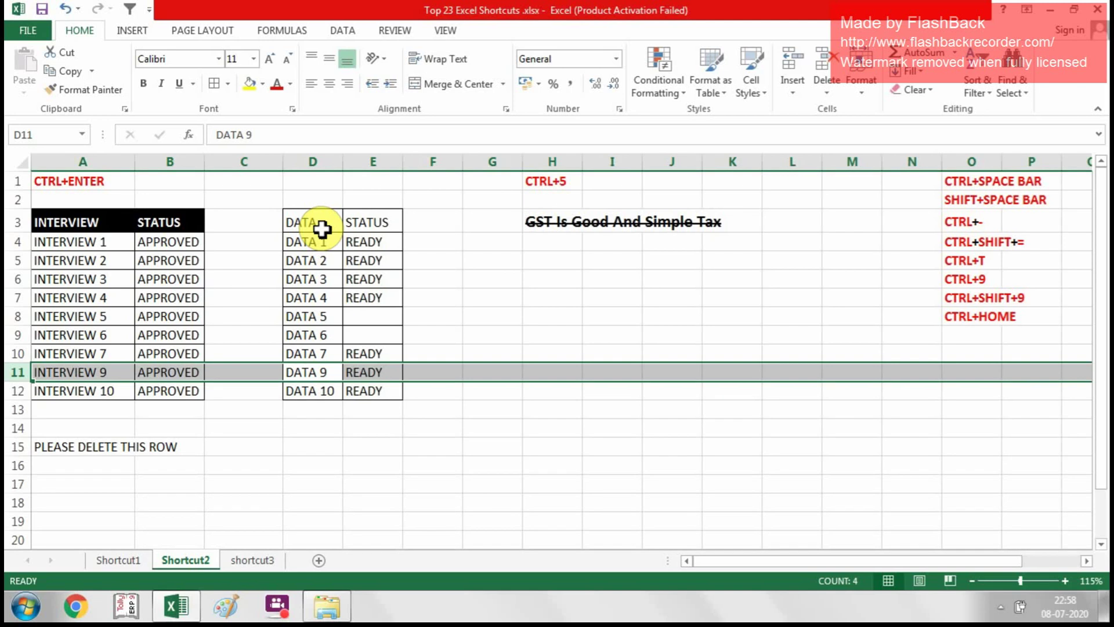
key(ctrl+z)
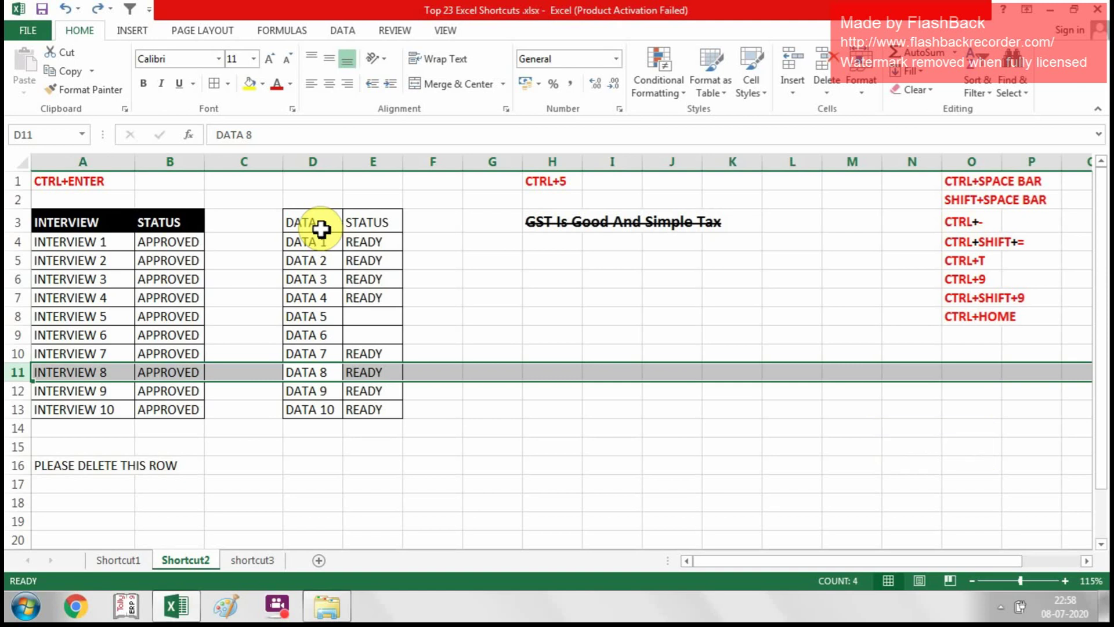
click(965, 241)
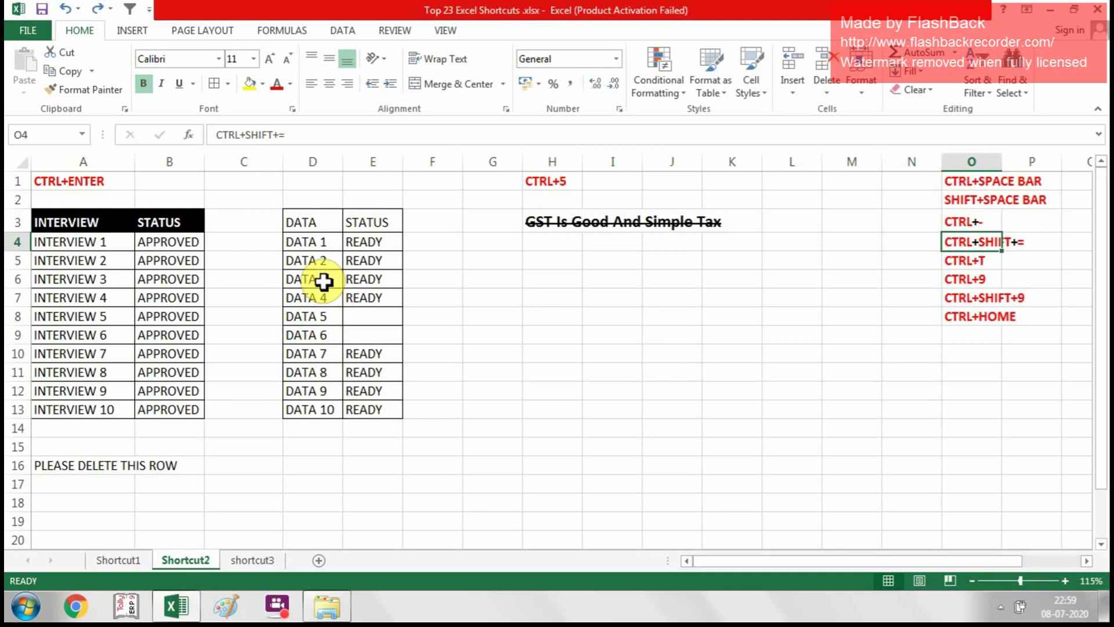
click(335, 166)
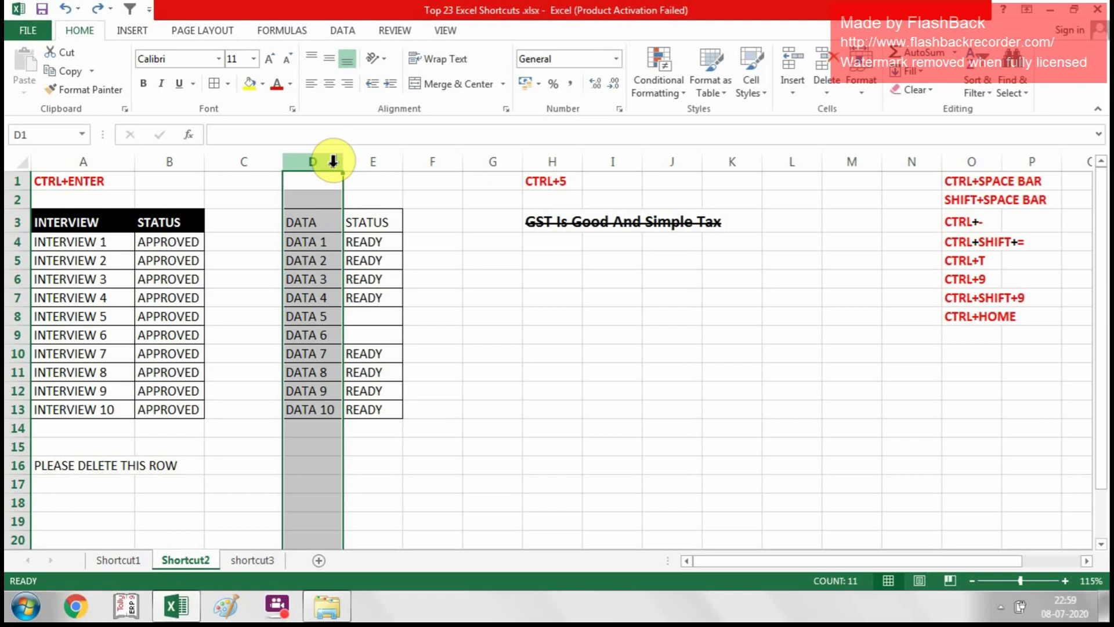
key(ctrl+shift+equal)
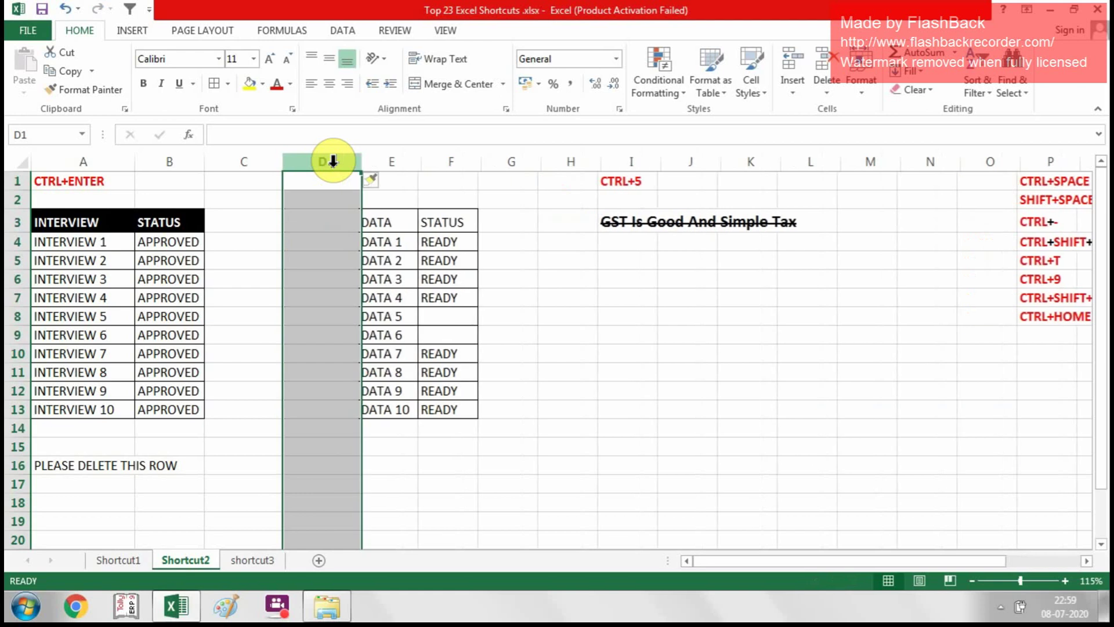
key(Down)
key(Down)
key(Down)
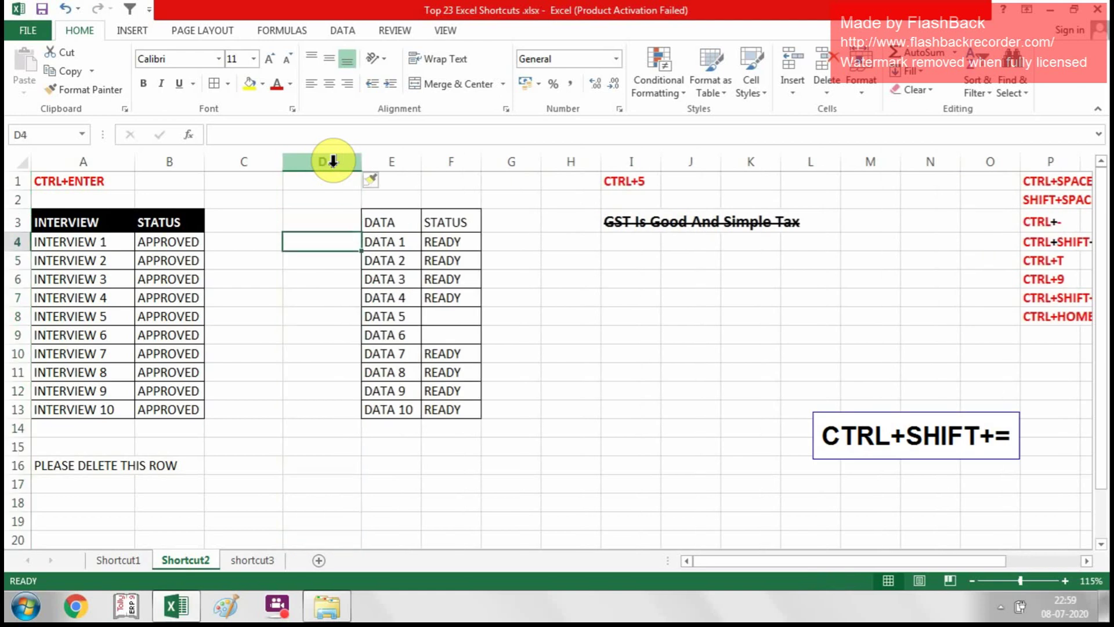
key(Up)
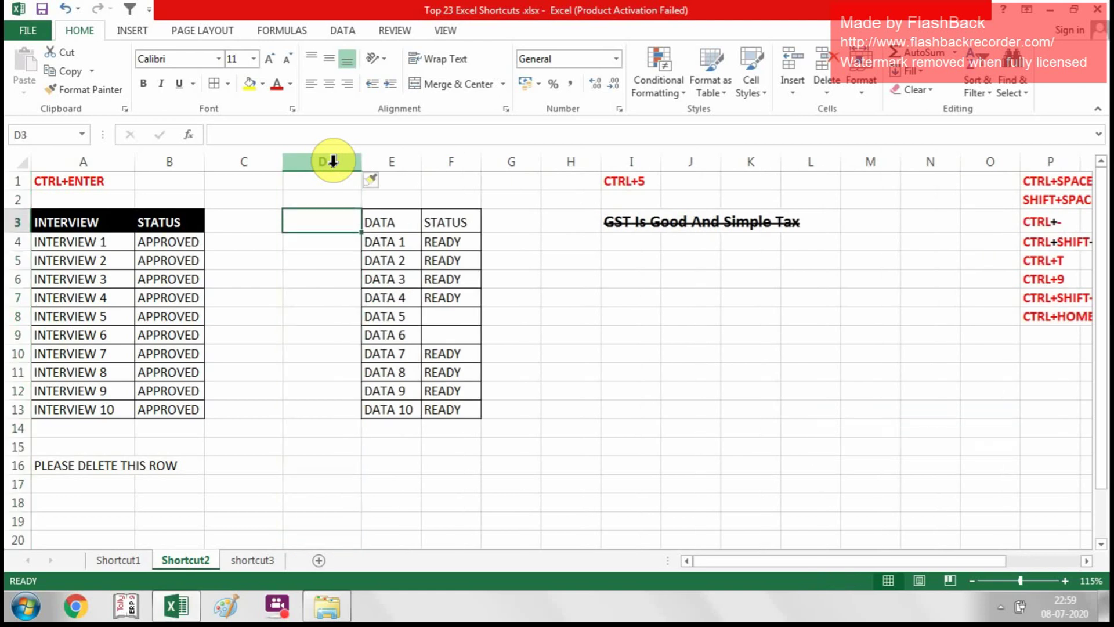
click(333, 162)
key(ctrl+minus)
key(Down)
key(Down)
key(Down)
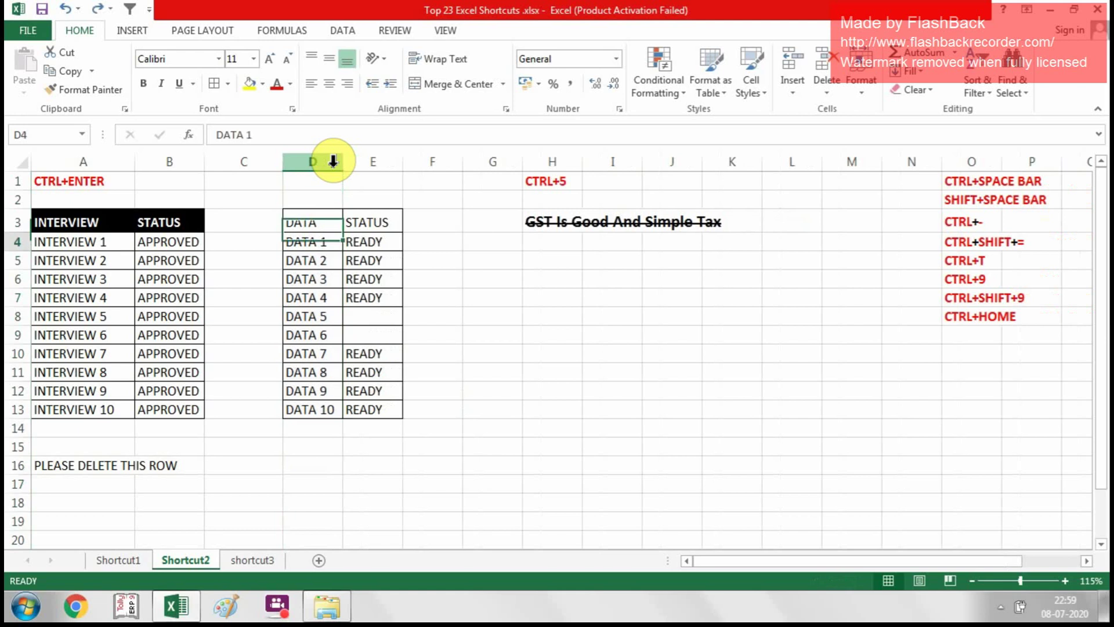
key(Left)
key(Left)
key(Left)
key(Down)
key(Down)
key(Down)
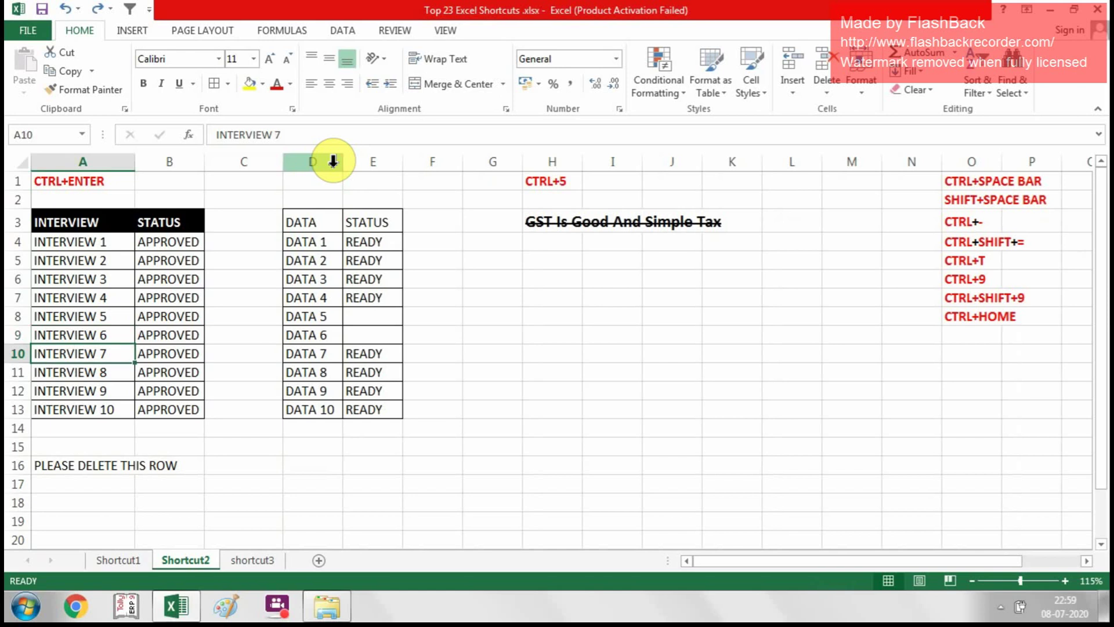
key(shift+space)
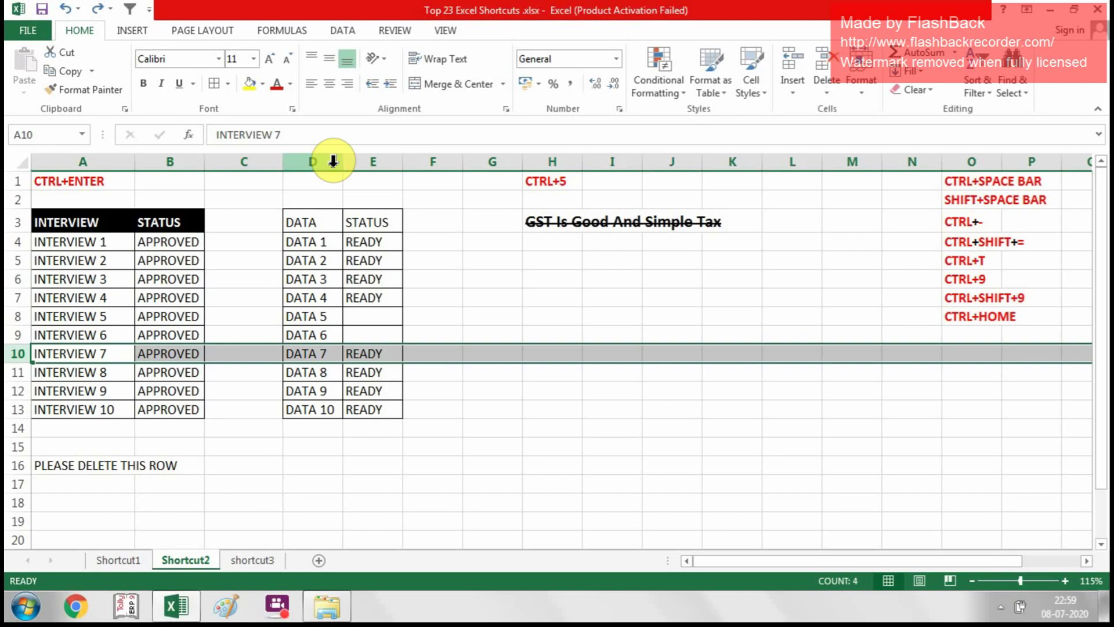
key(ctrl+shift+equal)
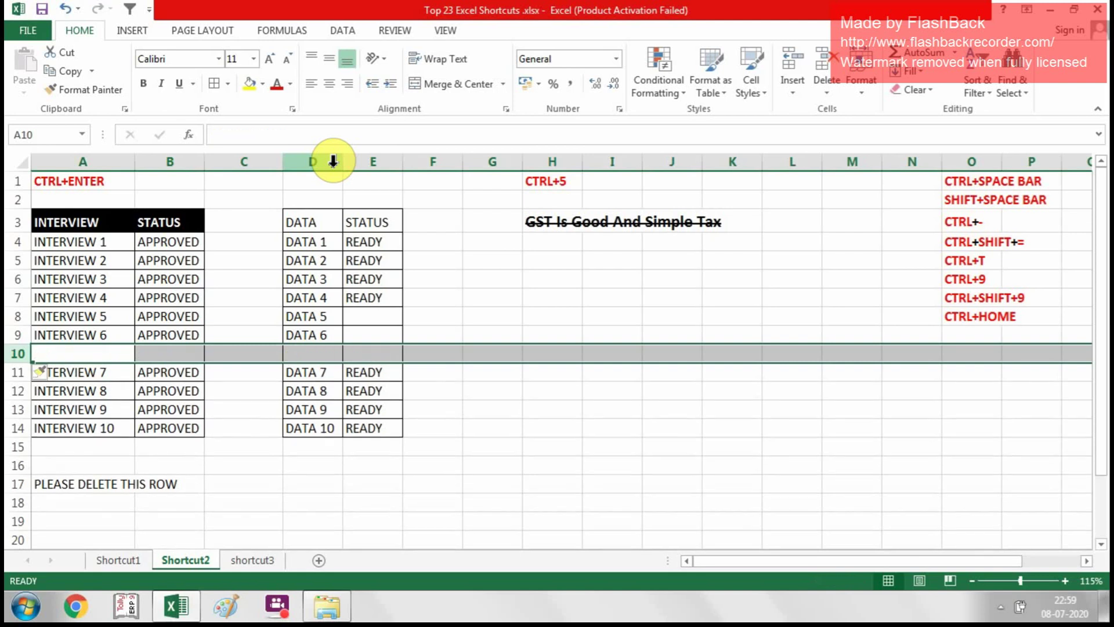
key(Down)
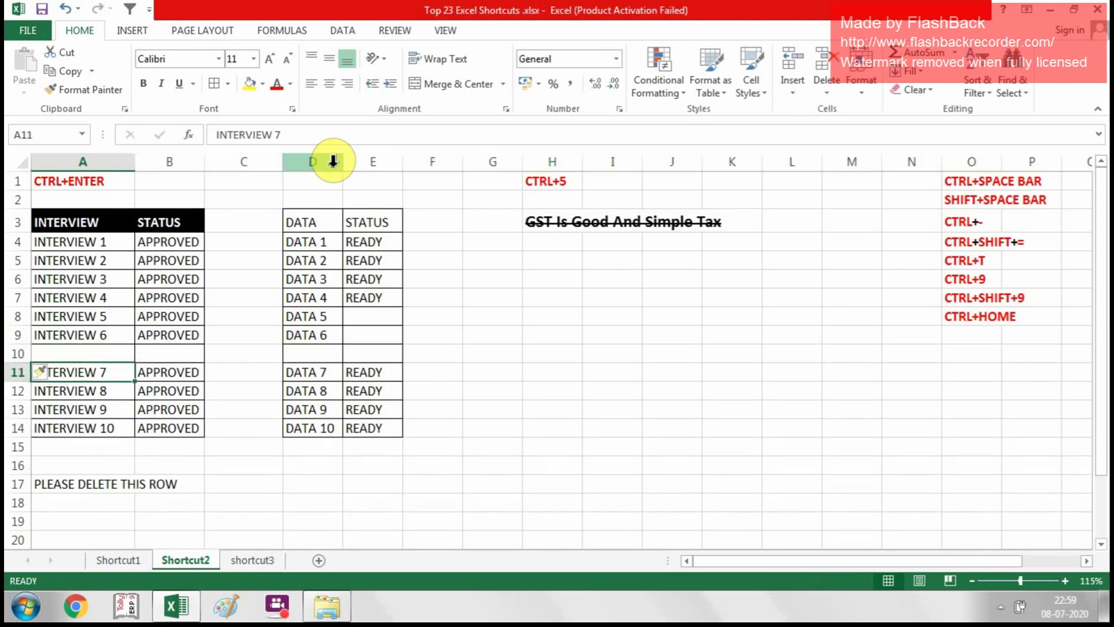
key(Up)
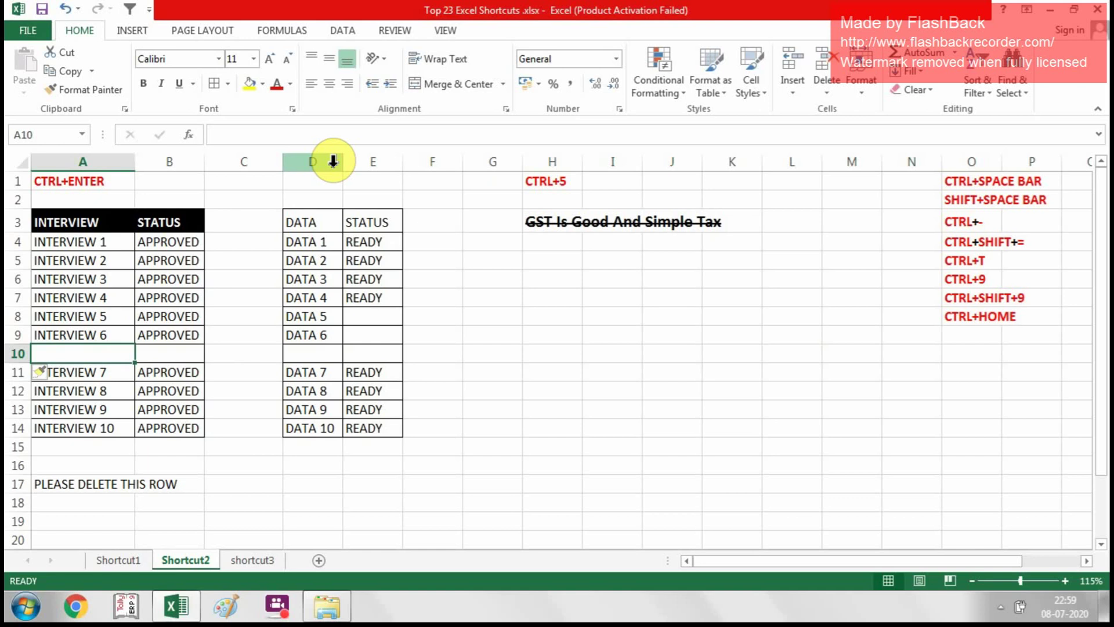
key(shift+space)
key(ctrl+minus)
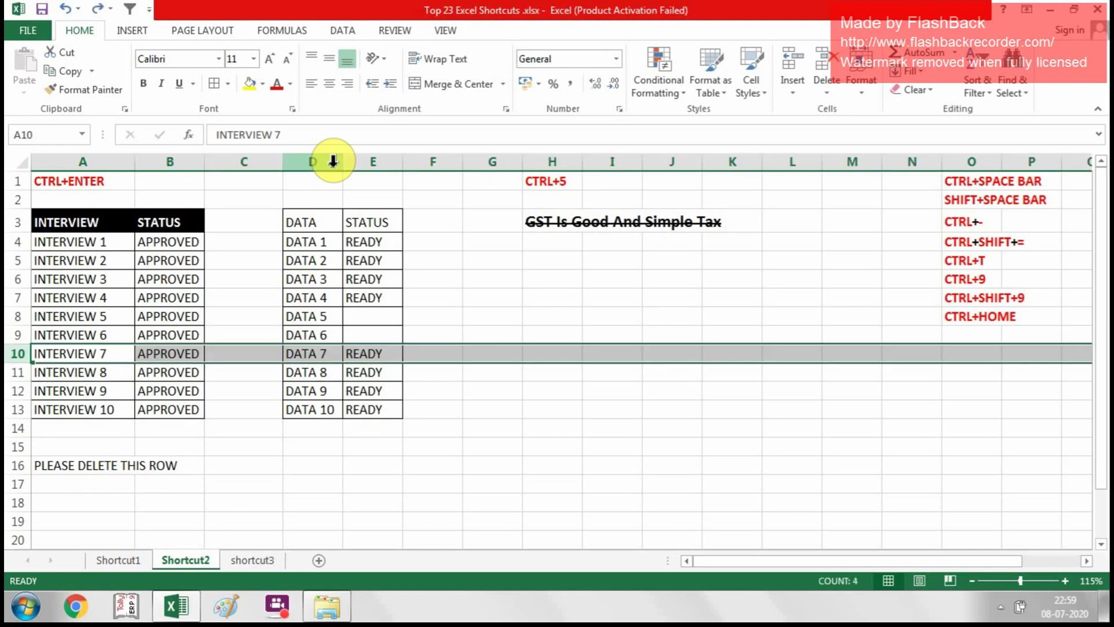
key(Right)
key(Right)
key(Right)
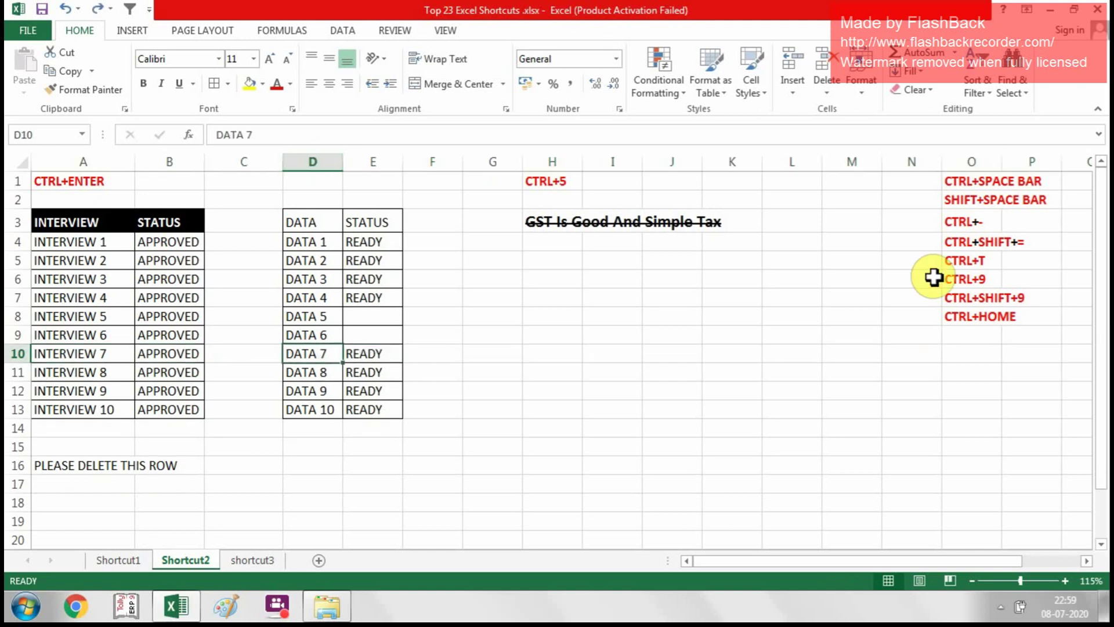
- Convert the DATA and STATUS list in D3:E13 into a table with headers using Ctrl+T
click(958, 262)
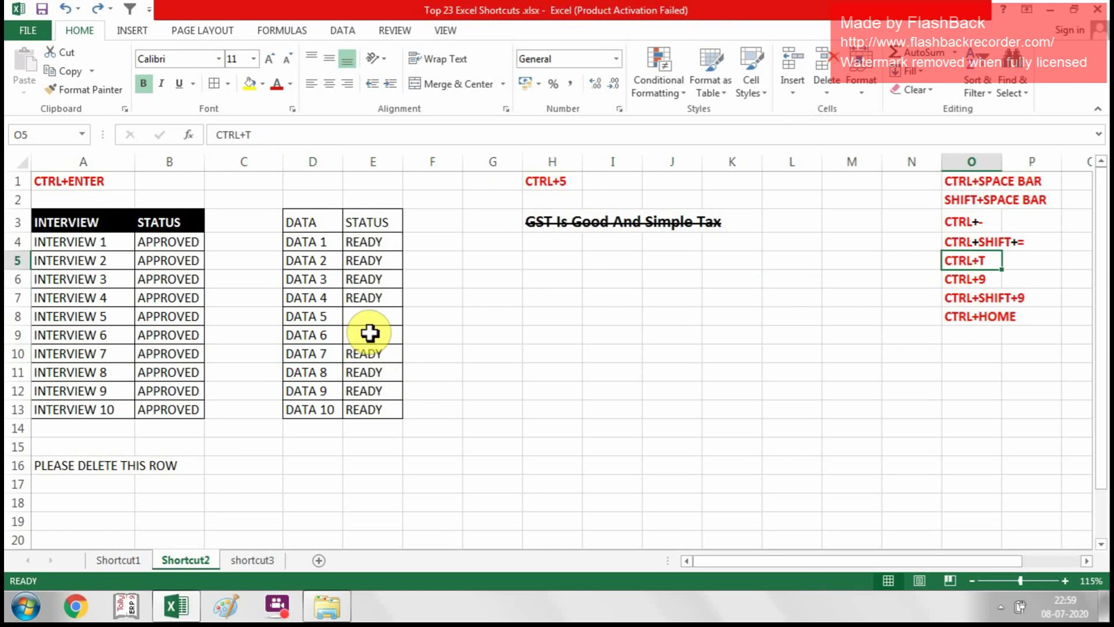
click(319, 279)
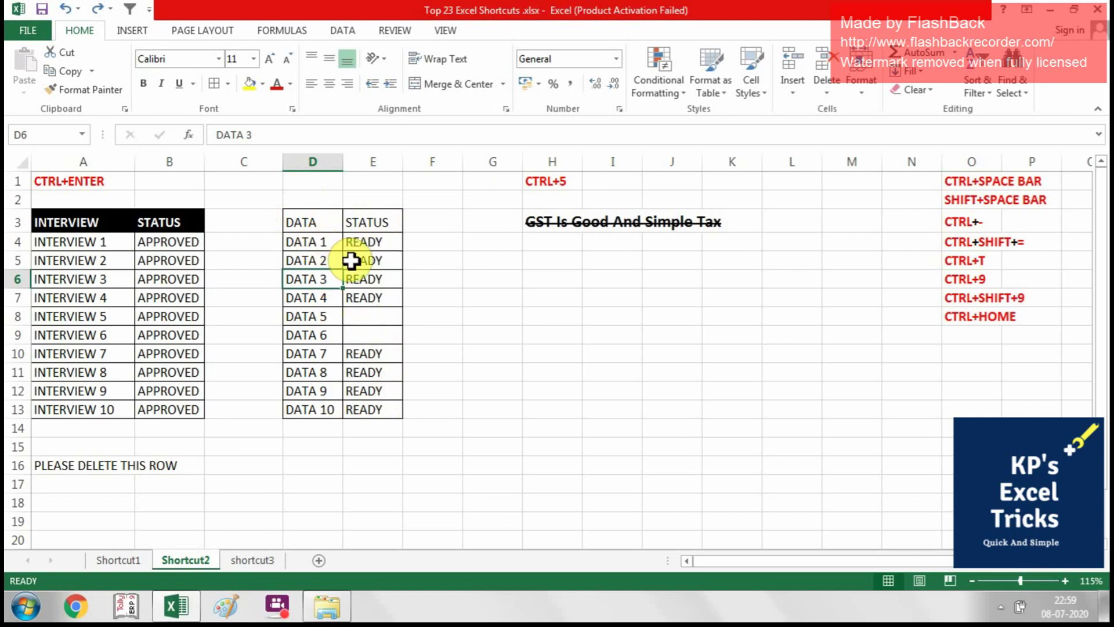
click(337, 290)
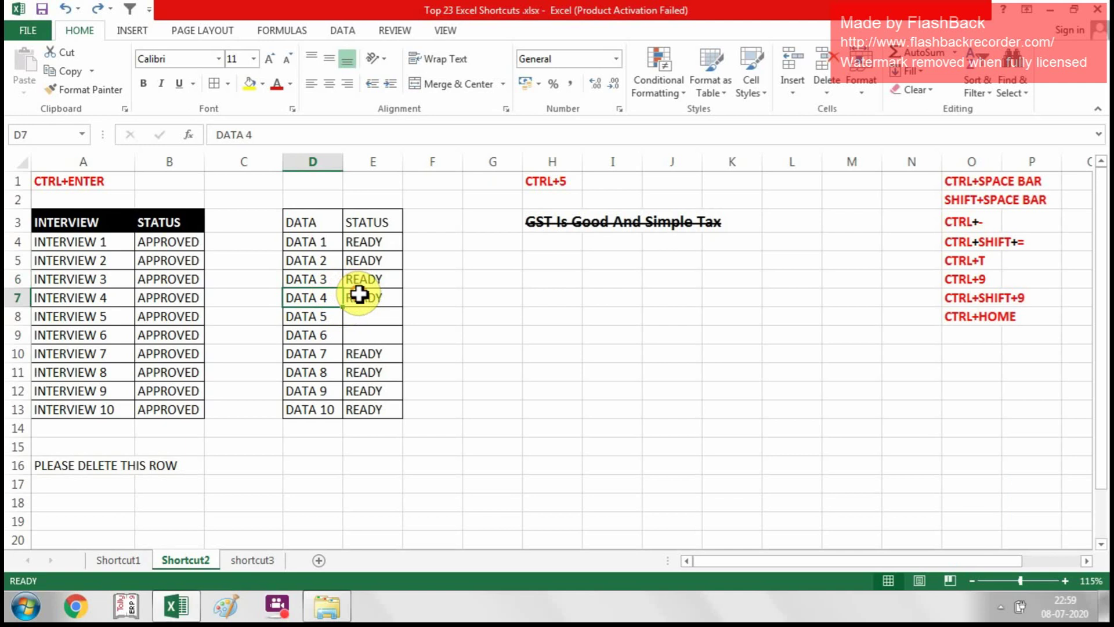
click(360, 294)
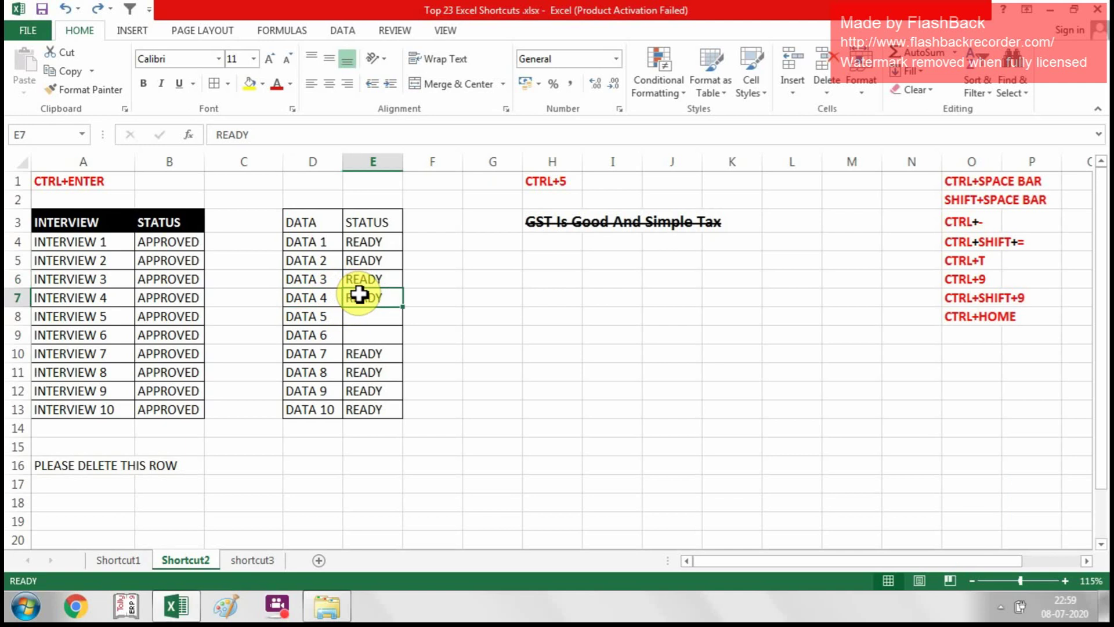
key(ctrl+t)
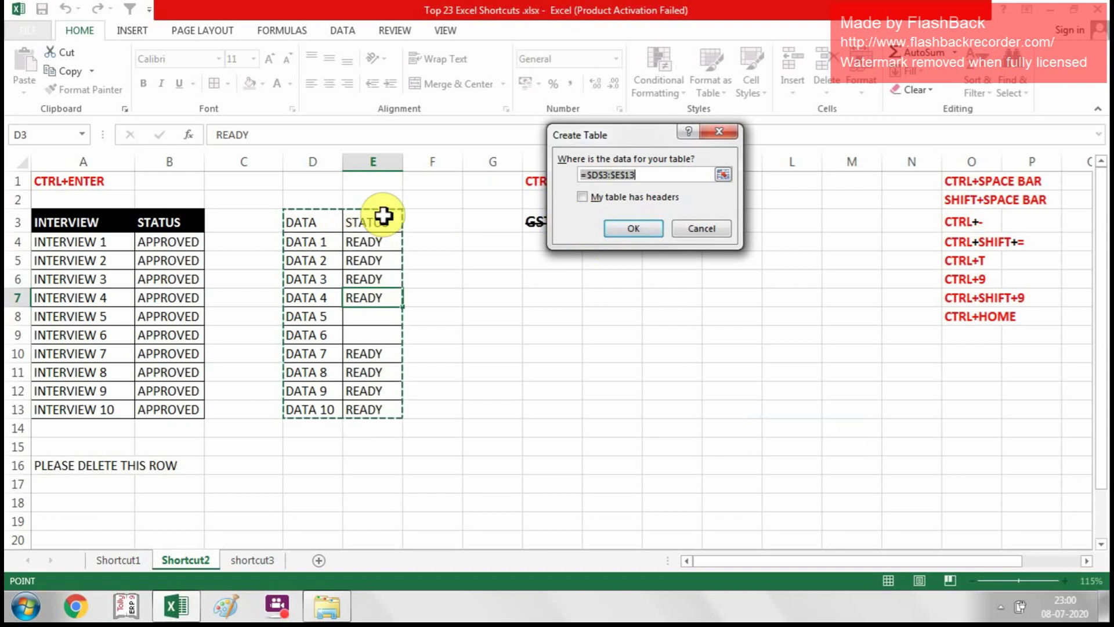
click(582, 198)
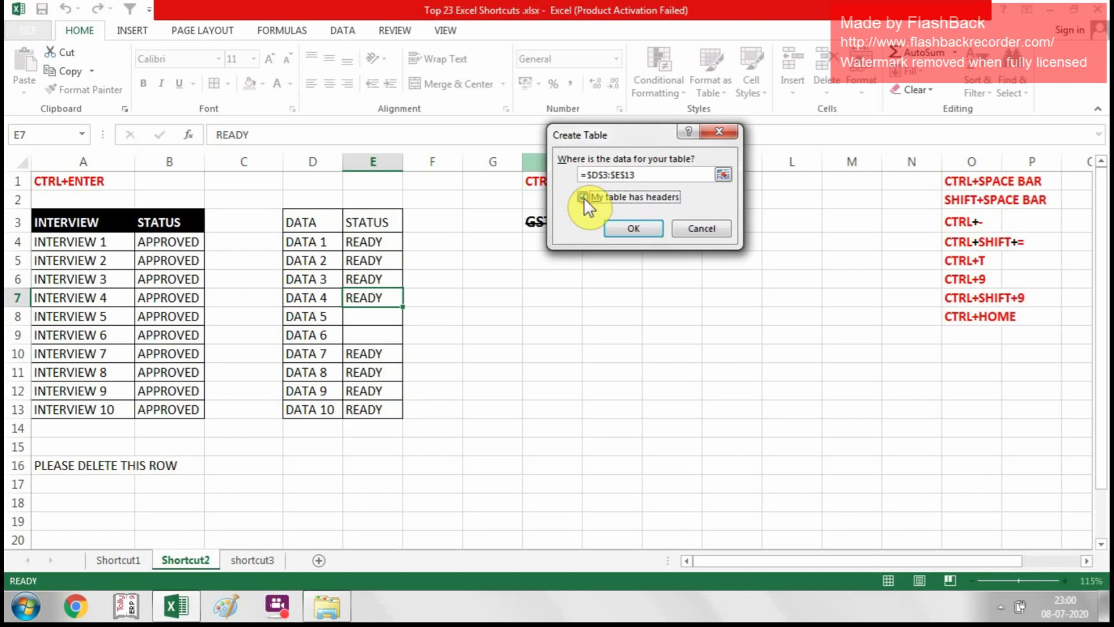
click(621, 225)
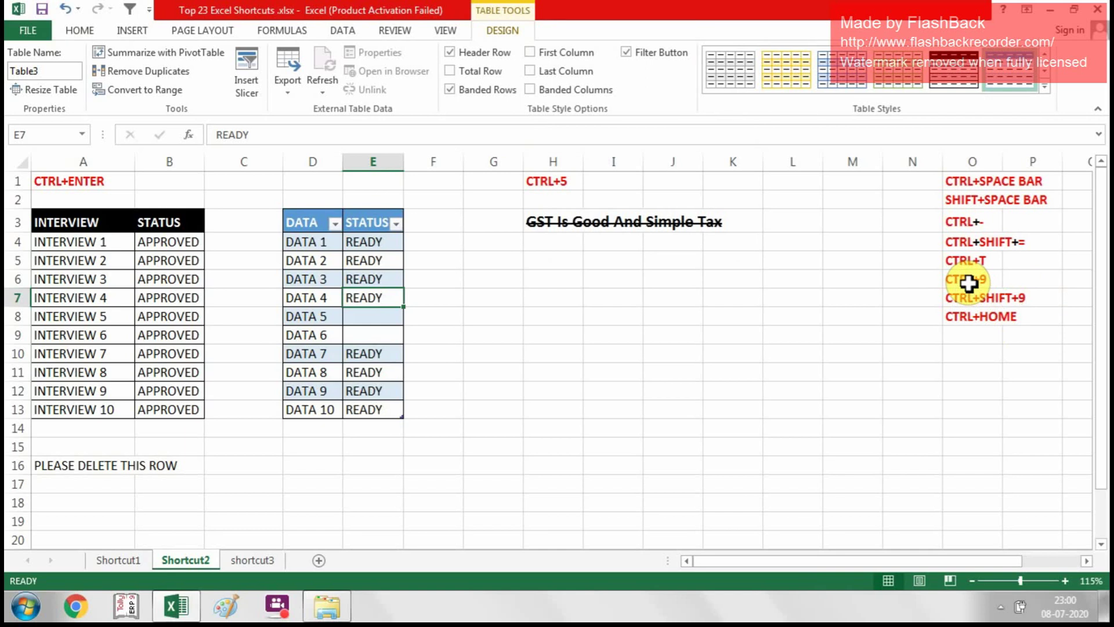
click(968, 283)
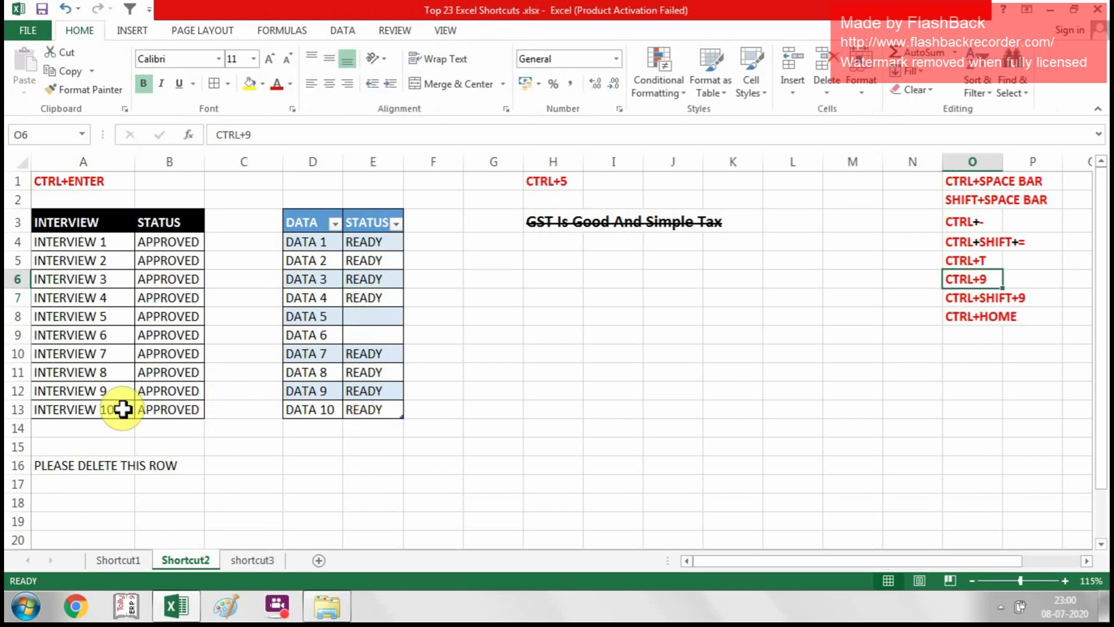
click(92, 390)
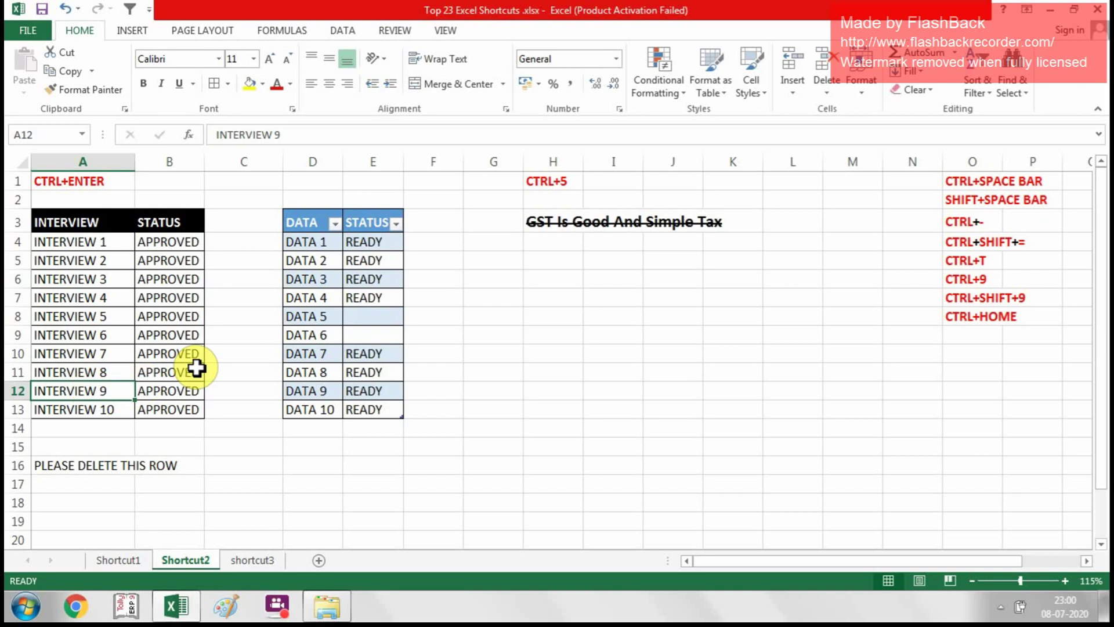
key(shift+space)
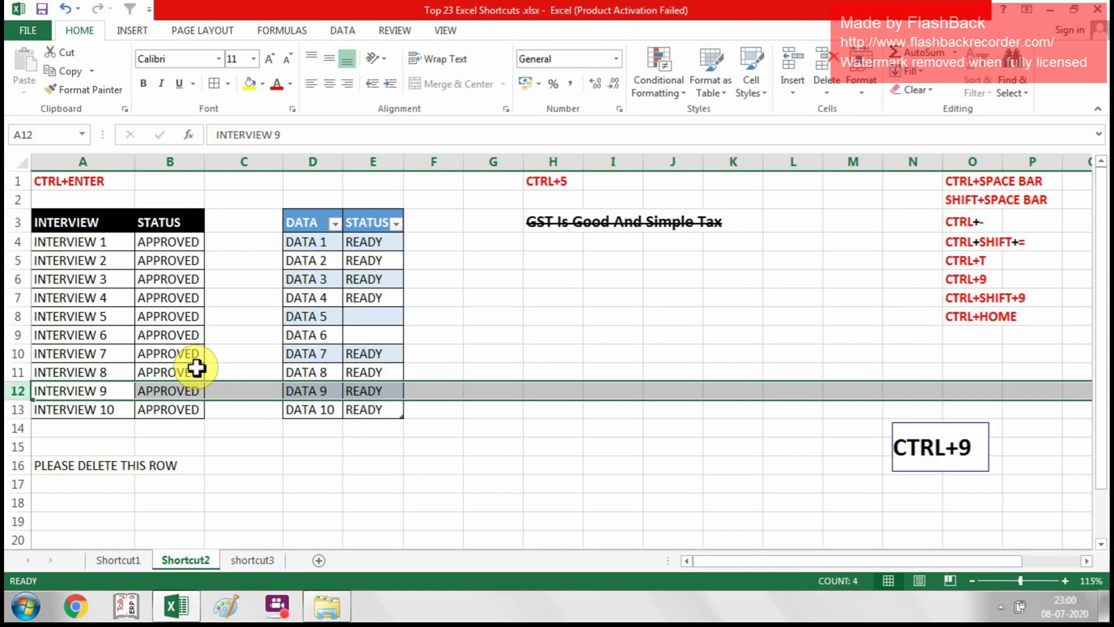
key(ctrl+9)
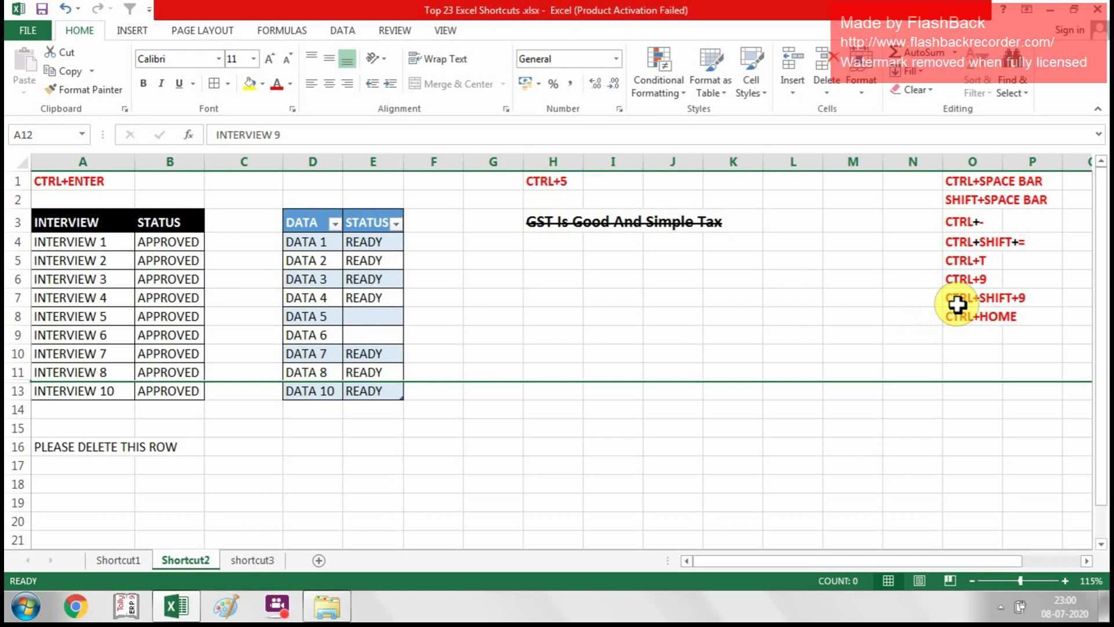
click(237, 460)
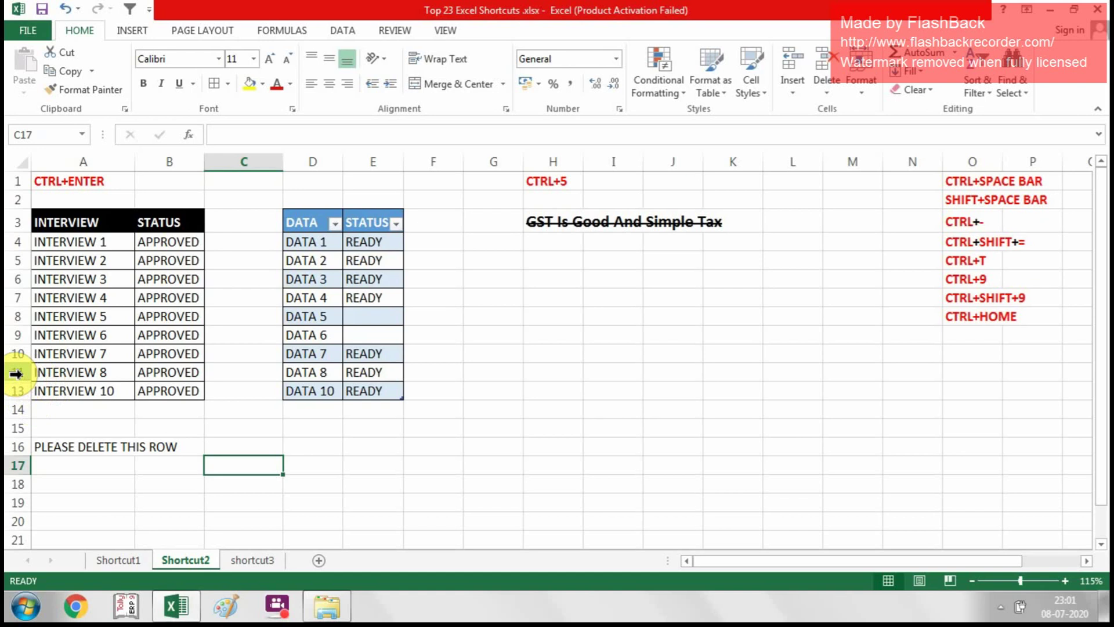
drag(16, 371, 17, 391)
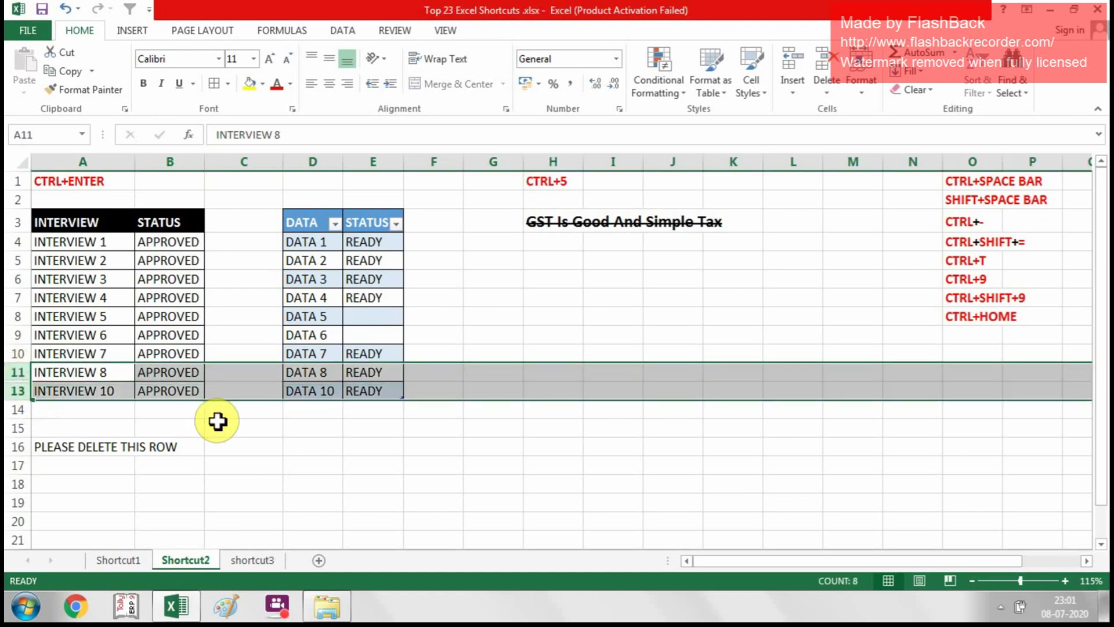
key(ctrl+shift+9)
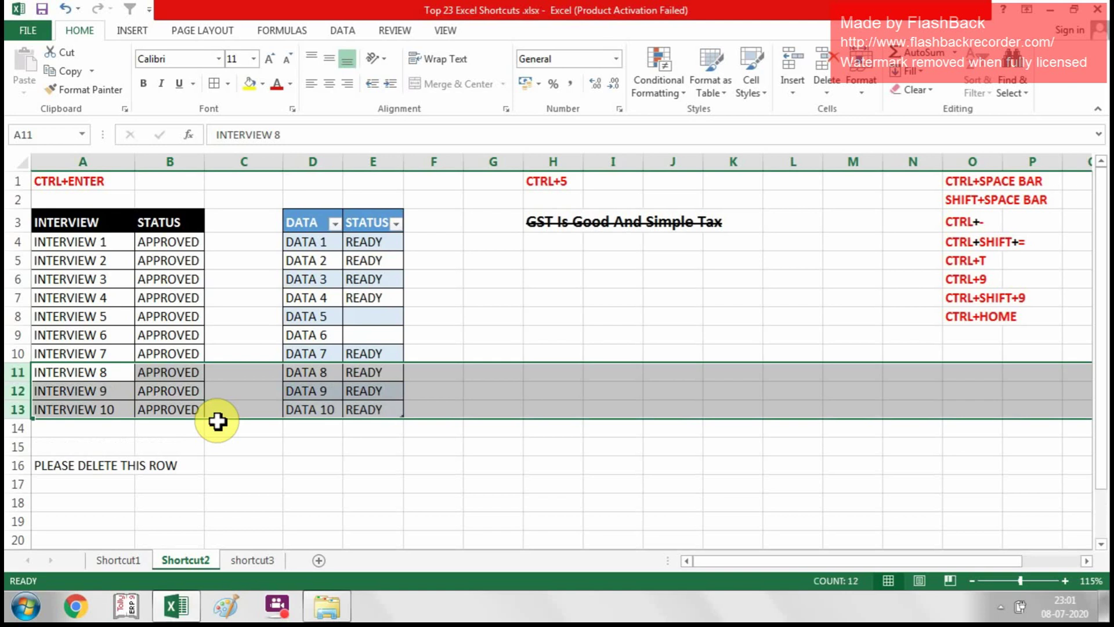
click(96, 391)
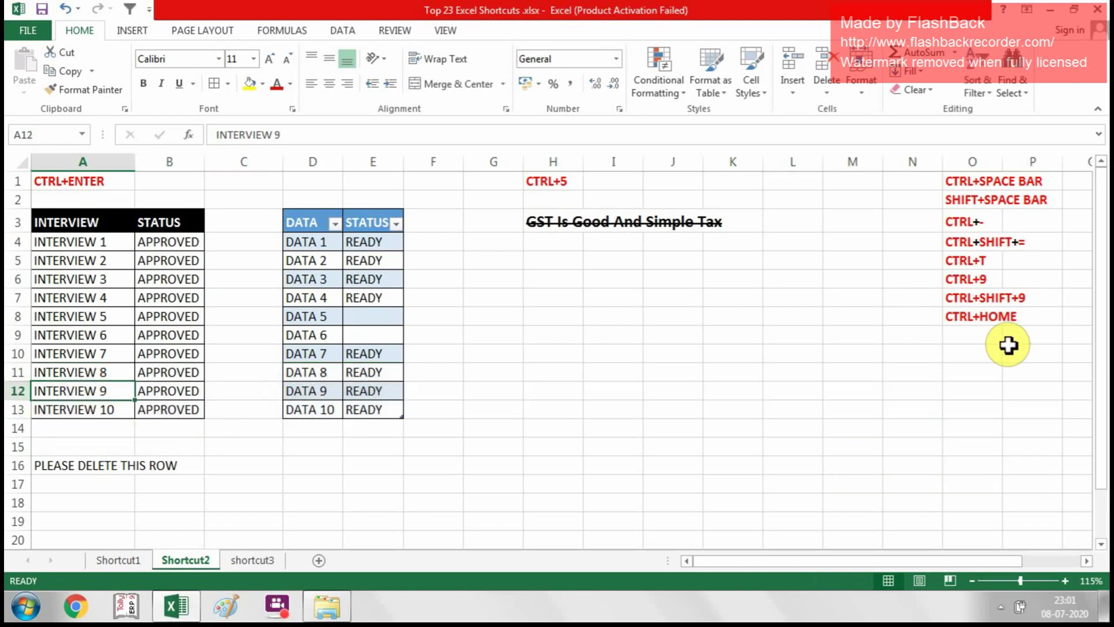
click(964, 317)
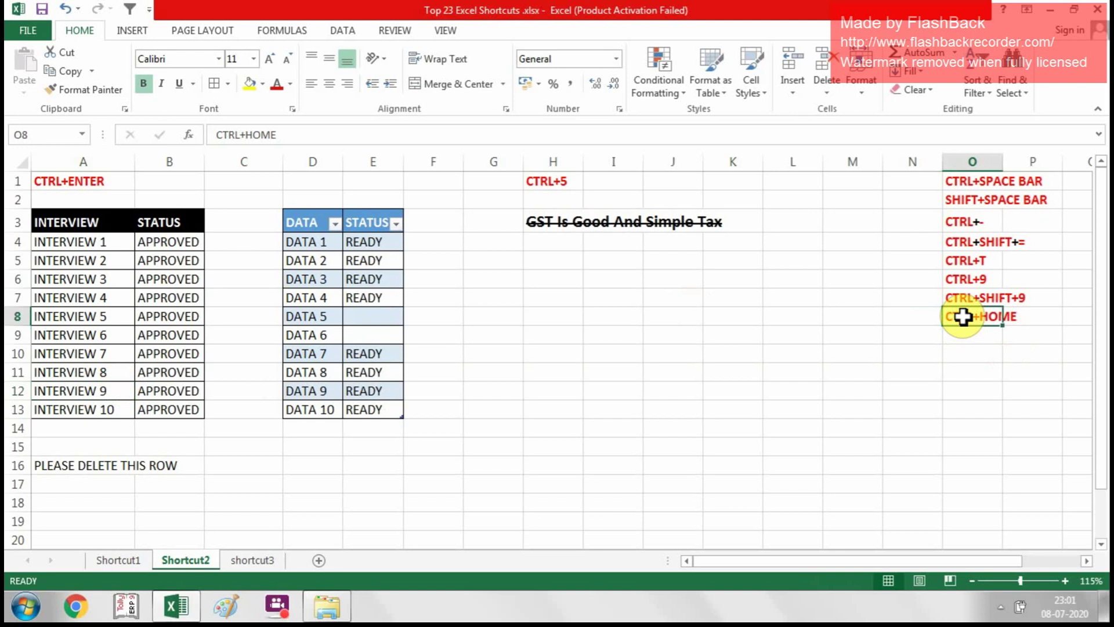
- From cell P19, jump back to cell A1 with Ctrl+Home
click(1045, 526)
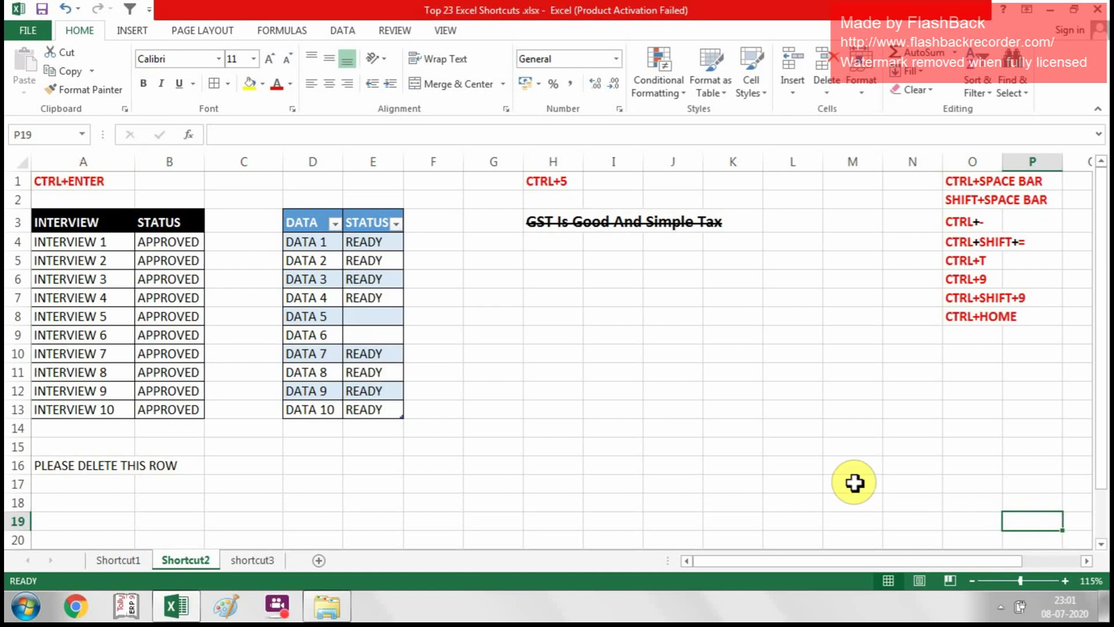
key(ctrl+Home)
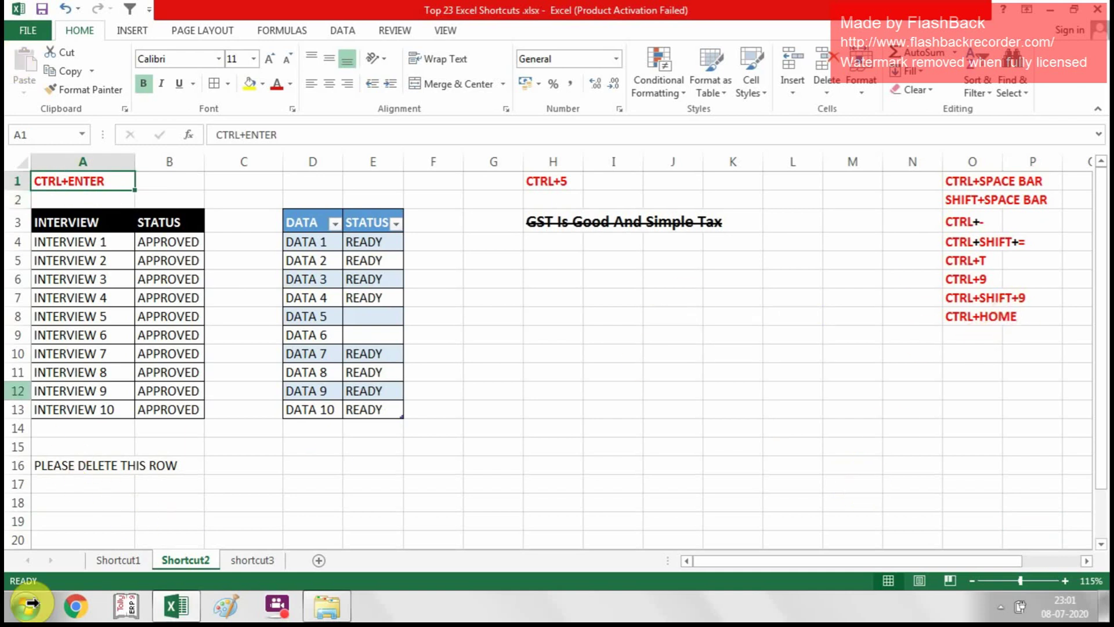
- Switch to shortcut3 and jump to the bottom and top of the NAME column with Ctrl+Down/Up
click(257, 560)
click(184, 375)
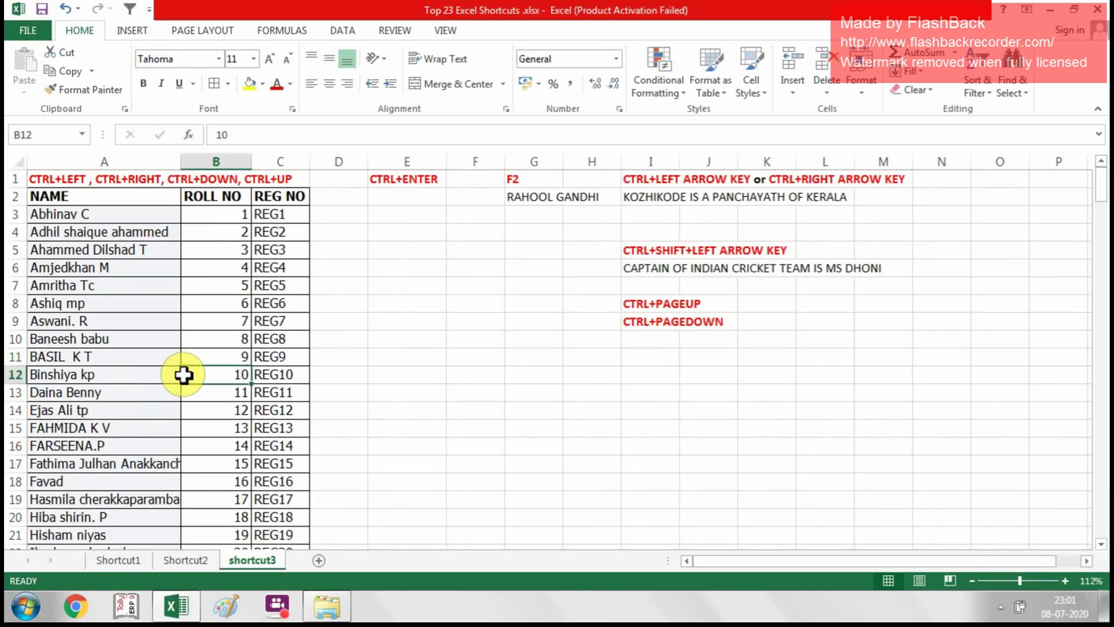
scroll(181, 377, down, 3)
scroll(124, 261, up, 3)
click(75, 213)
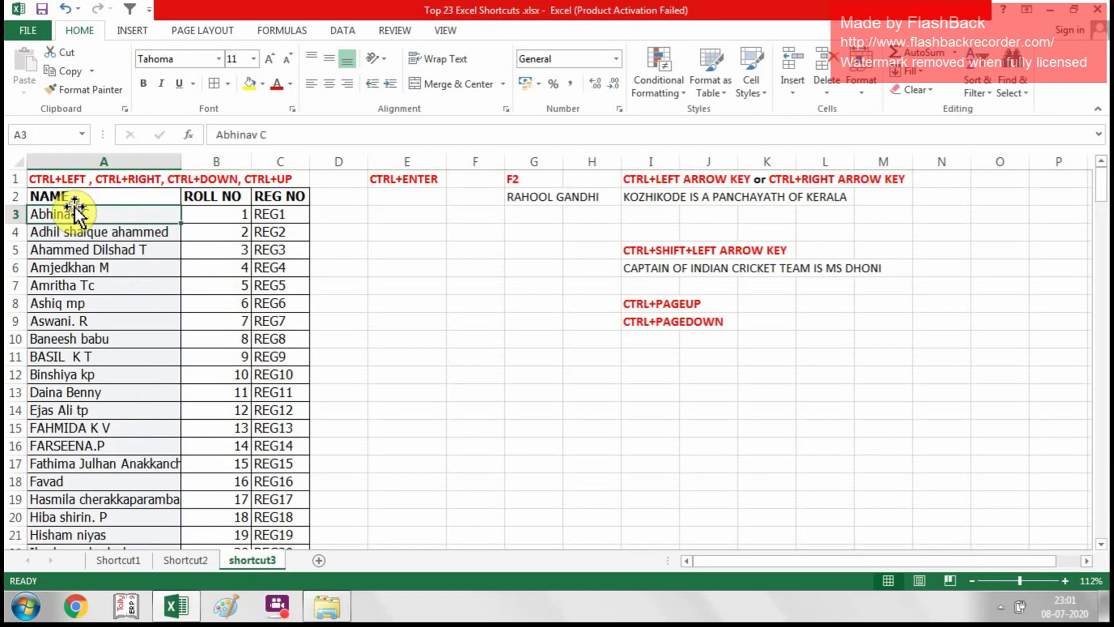
key(ctrl+Down)
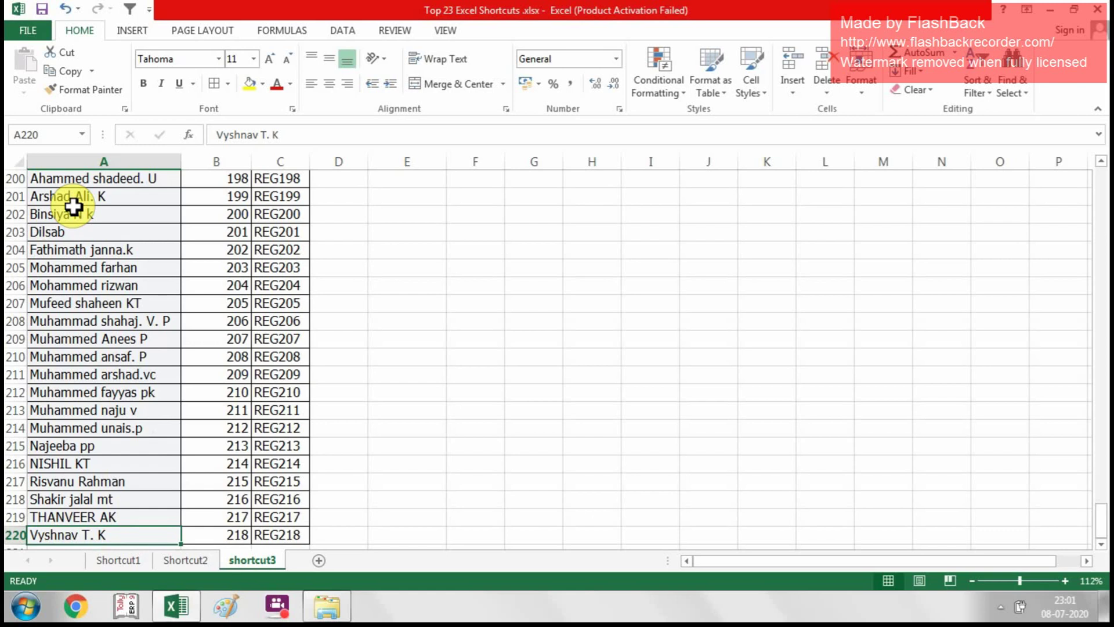
key(ctrl+Up)
- Step between the NAME, ROLL NO and REG NO headers and the first student name
key(Right)
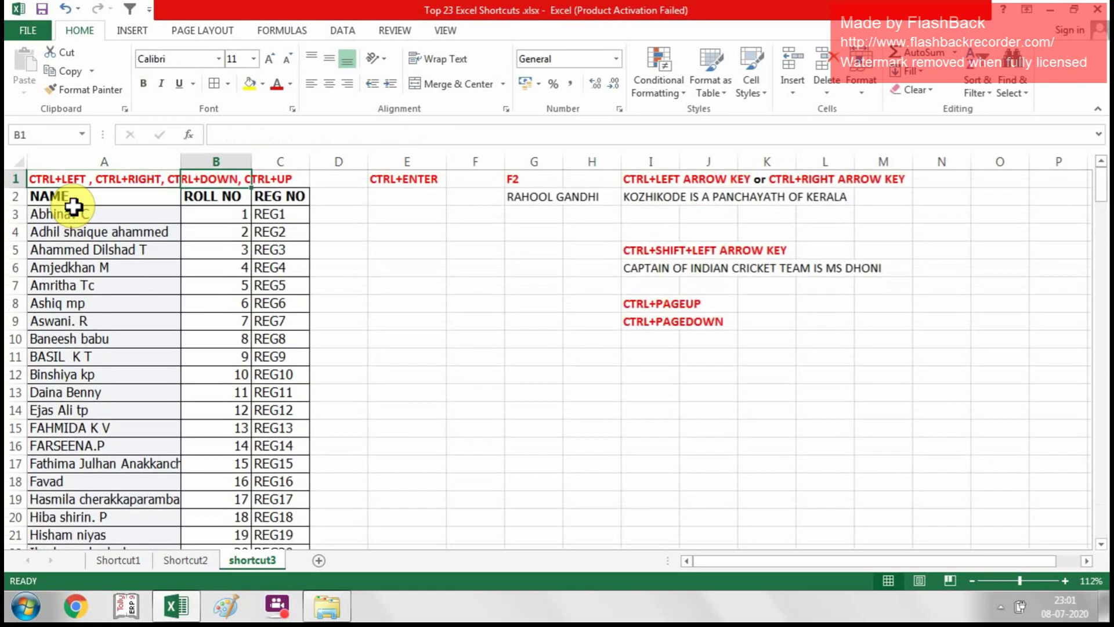
key(Down)
key(Right)
key(Left)
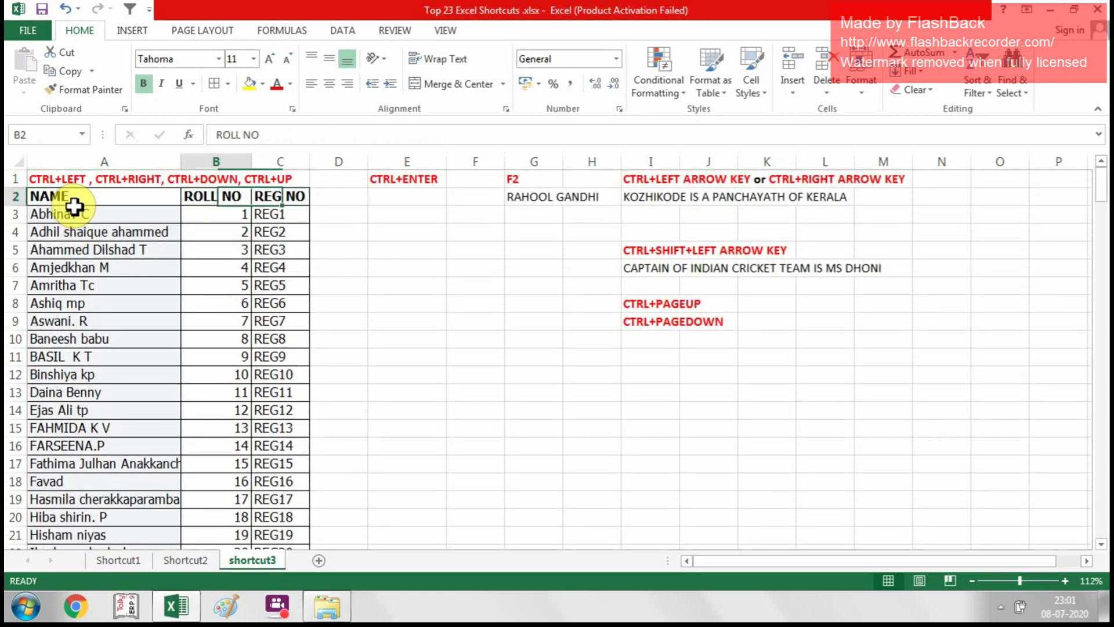
key(Left)
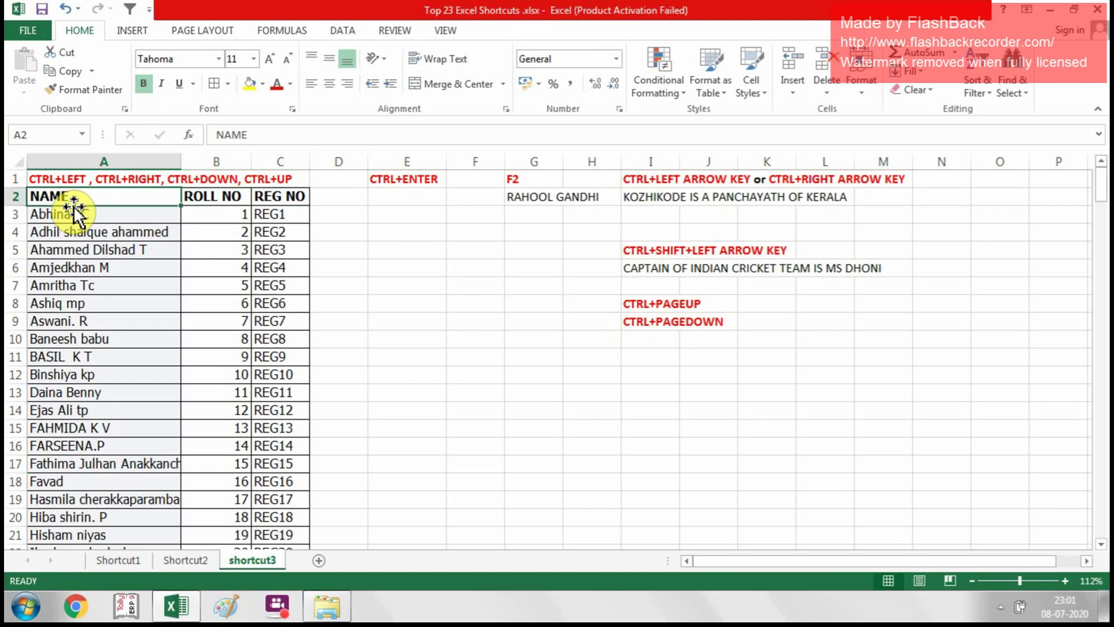
key(Down)
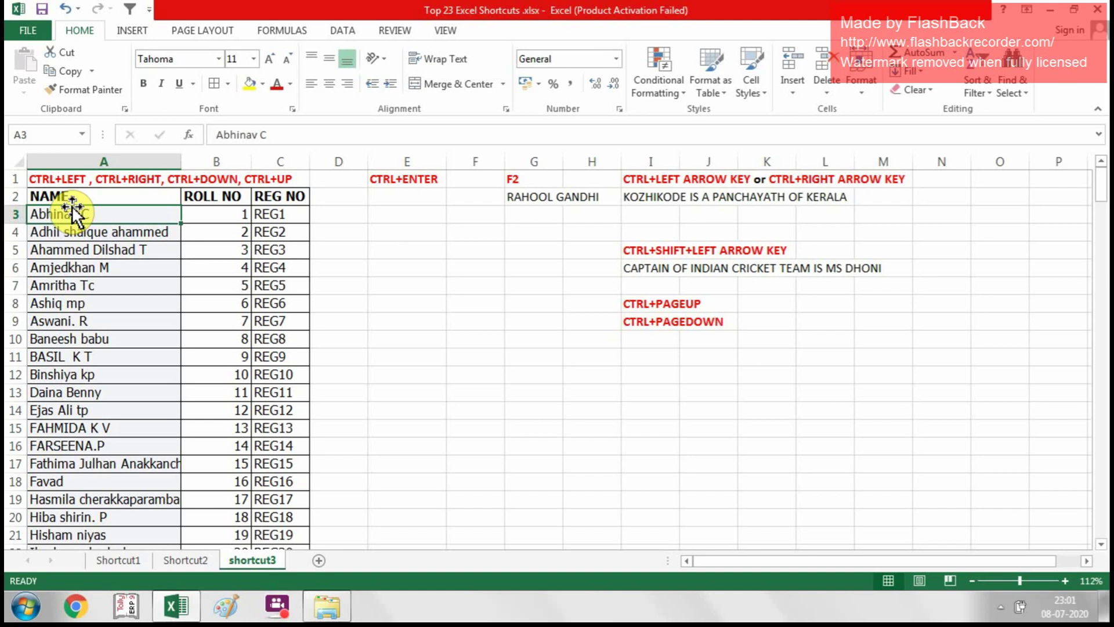
key(Up)
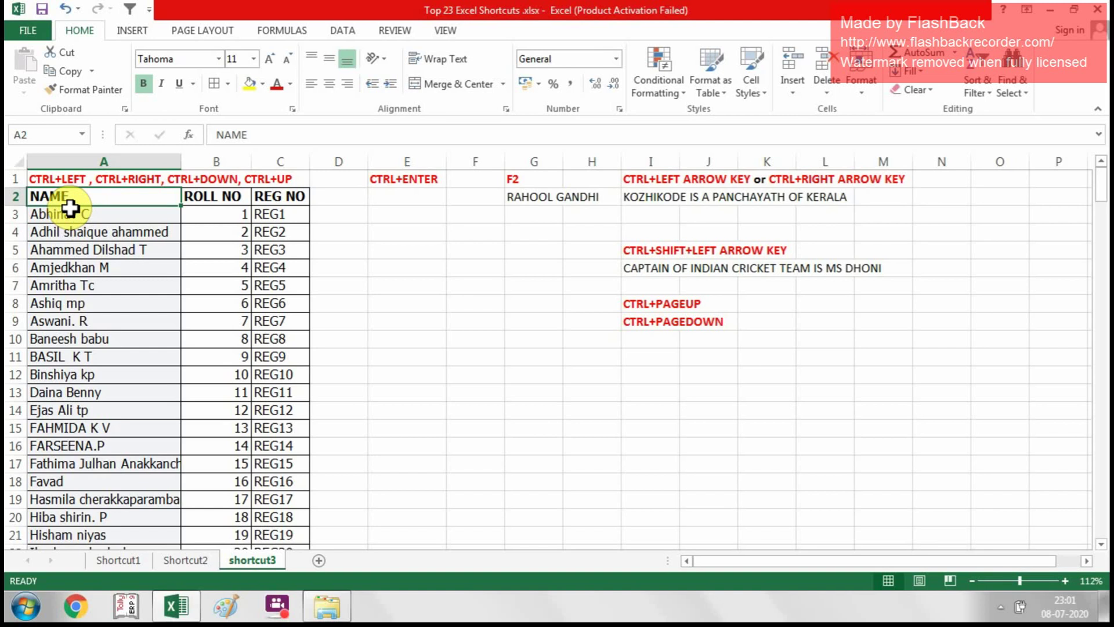
key(Down)
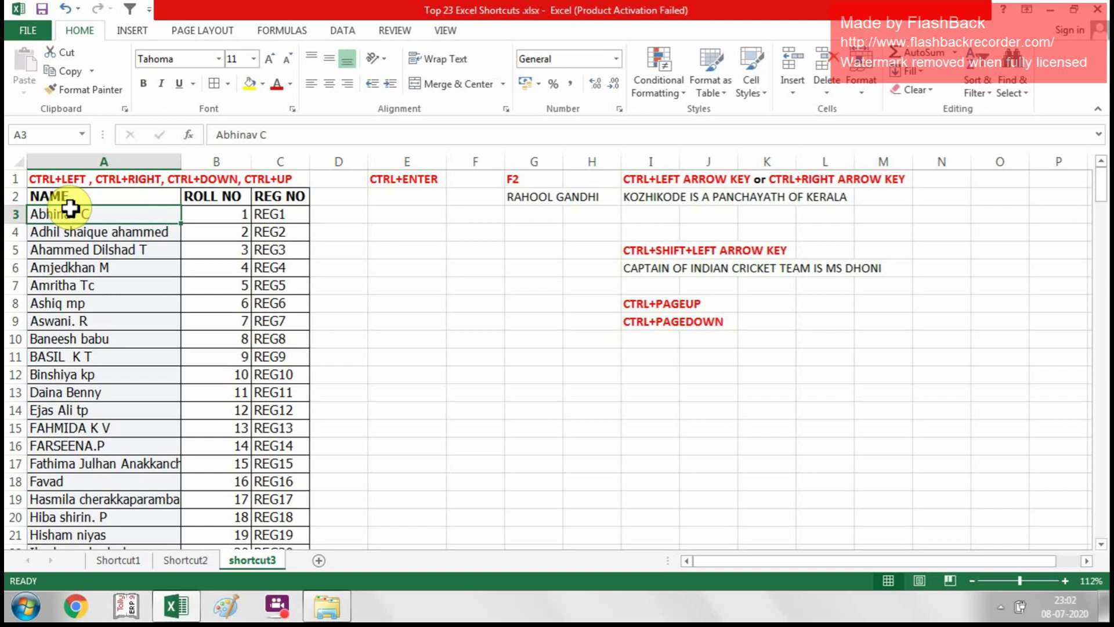
key(Up)
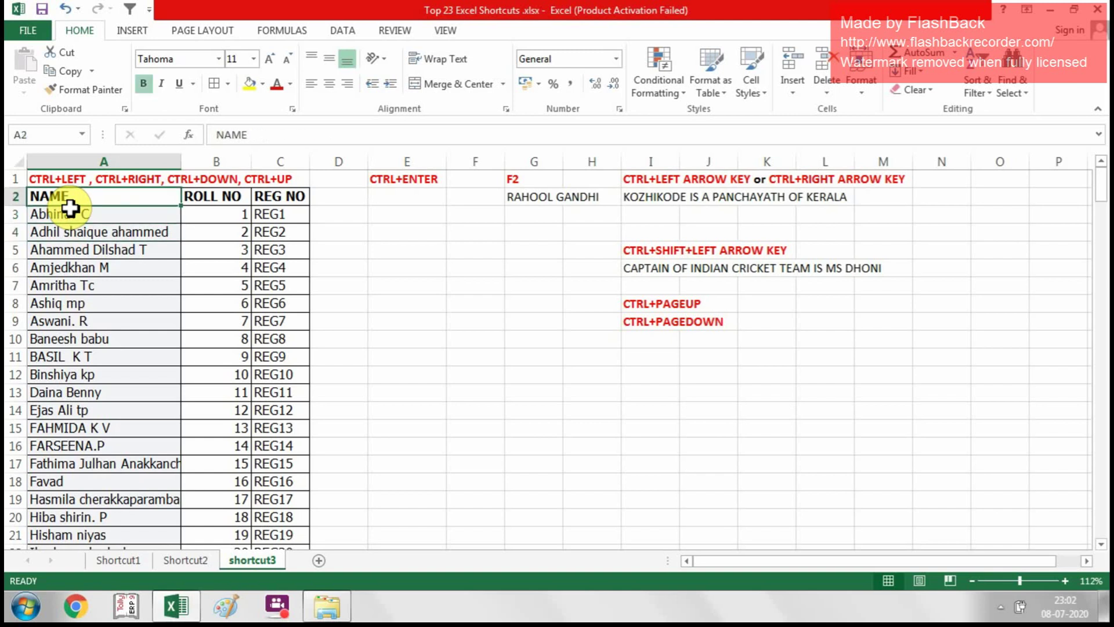
- Jump to the last name at row 220 and back, then between NAME and REG NO with Ctrl+Left/Right
key(ctrl+Down)
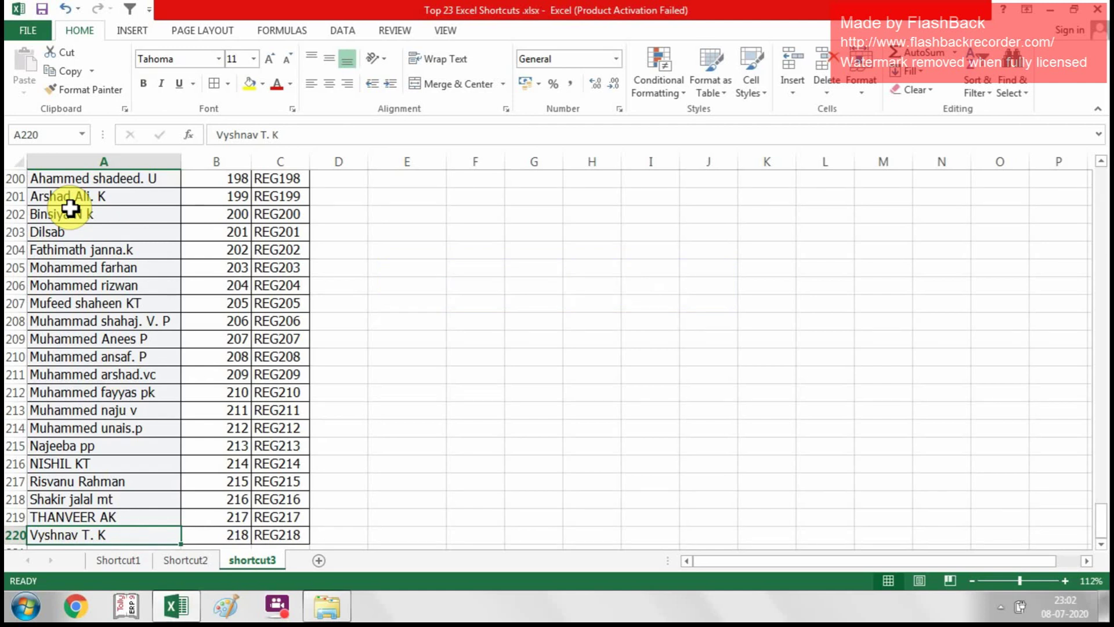
key(ctrl+Up)
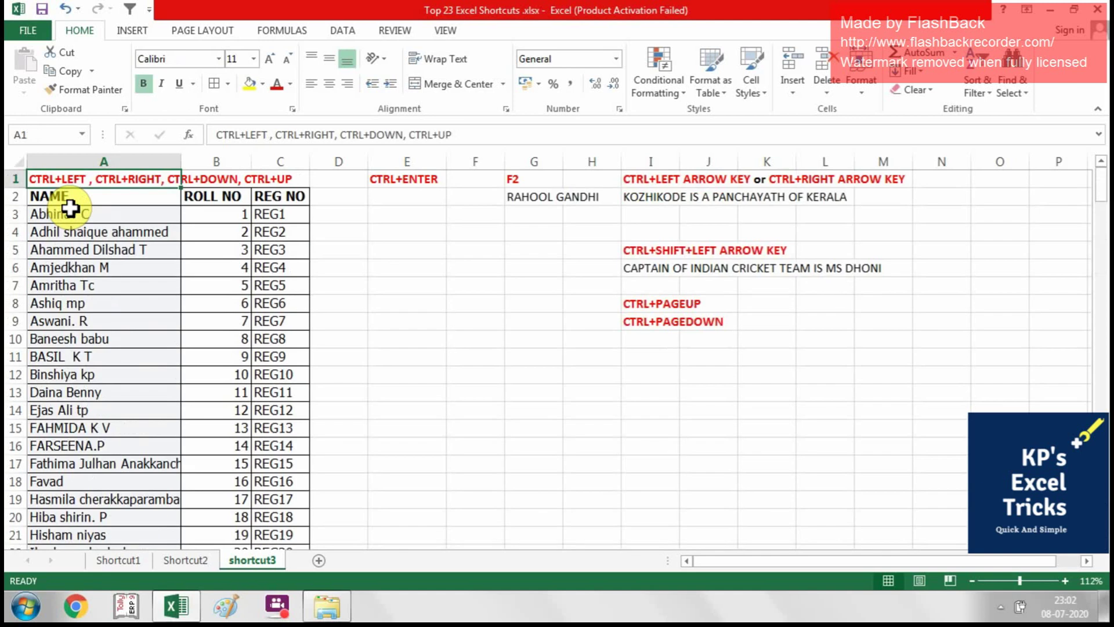
key(Right)
key(Right)
key(Down)
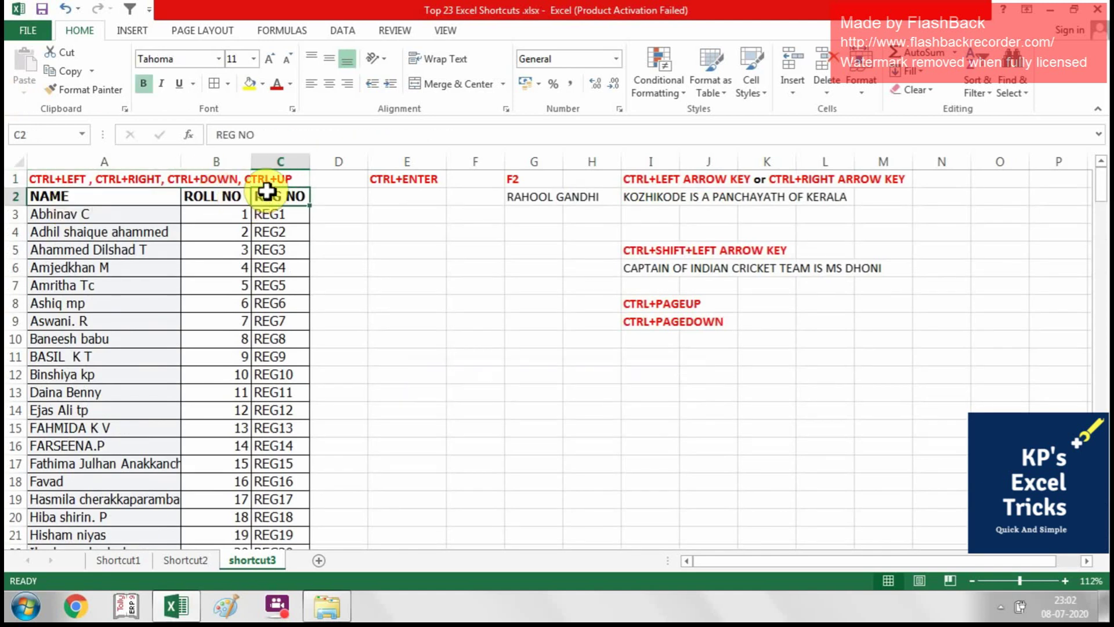
key(ctrl+Left)
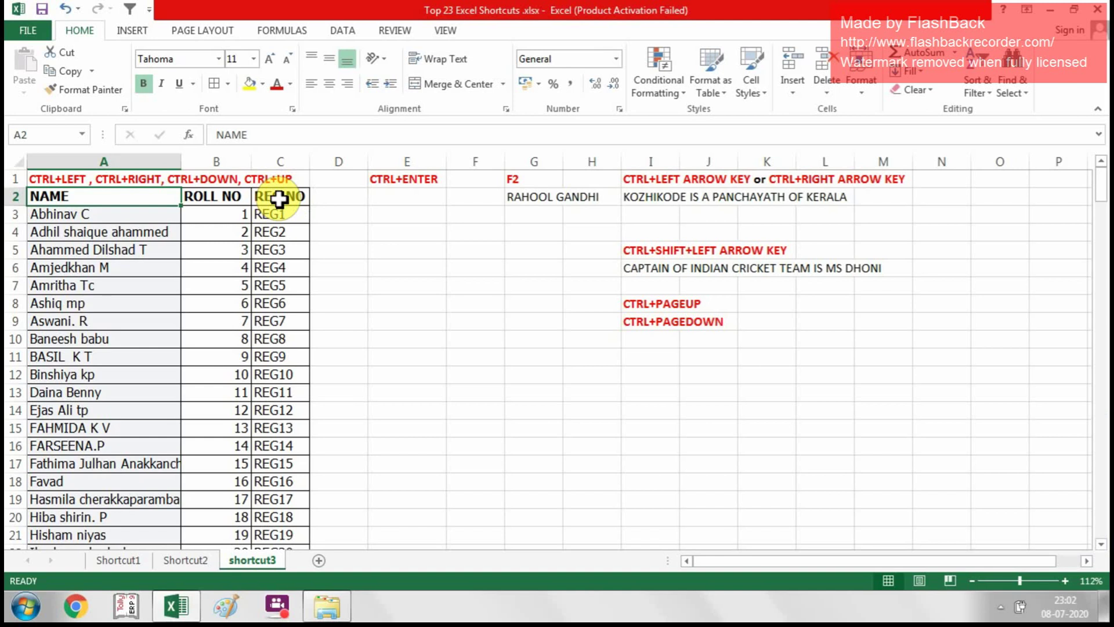
key(ctrl+Right)
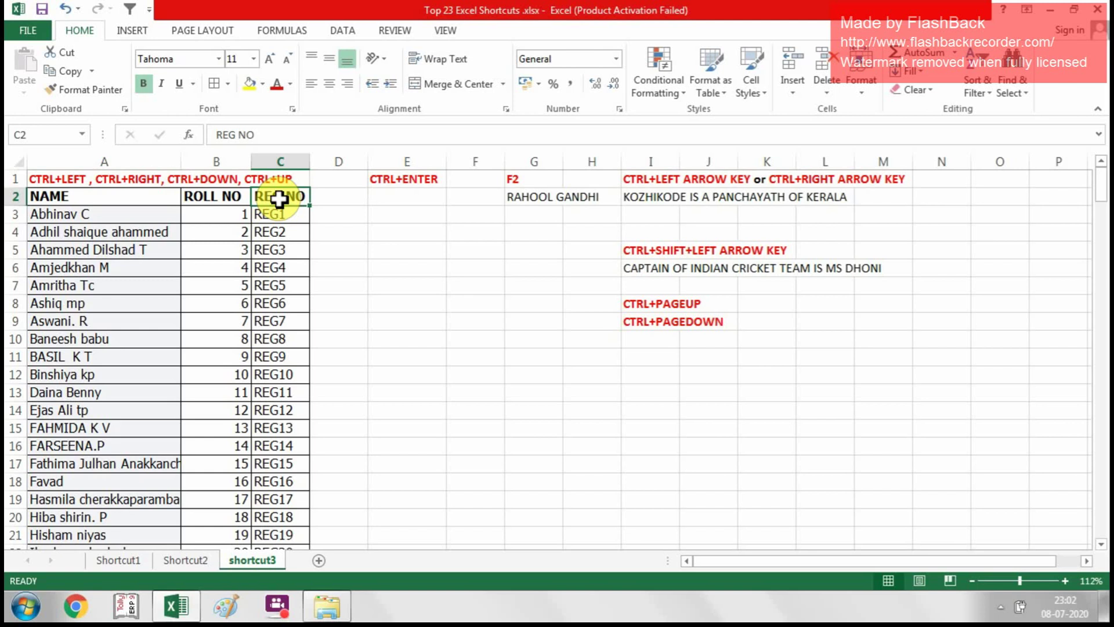
key(ctrl+Left)
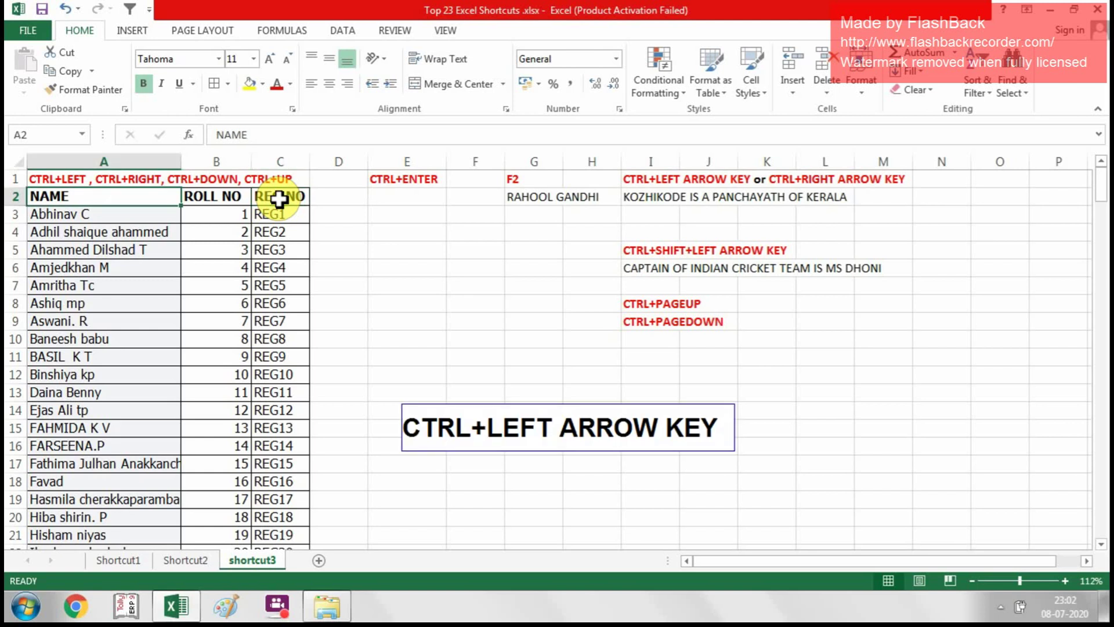
- Enter 123 in cell E2 under the CTRL+ENTER label
click(208, 303)
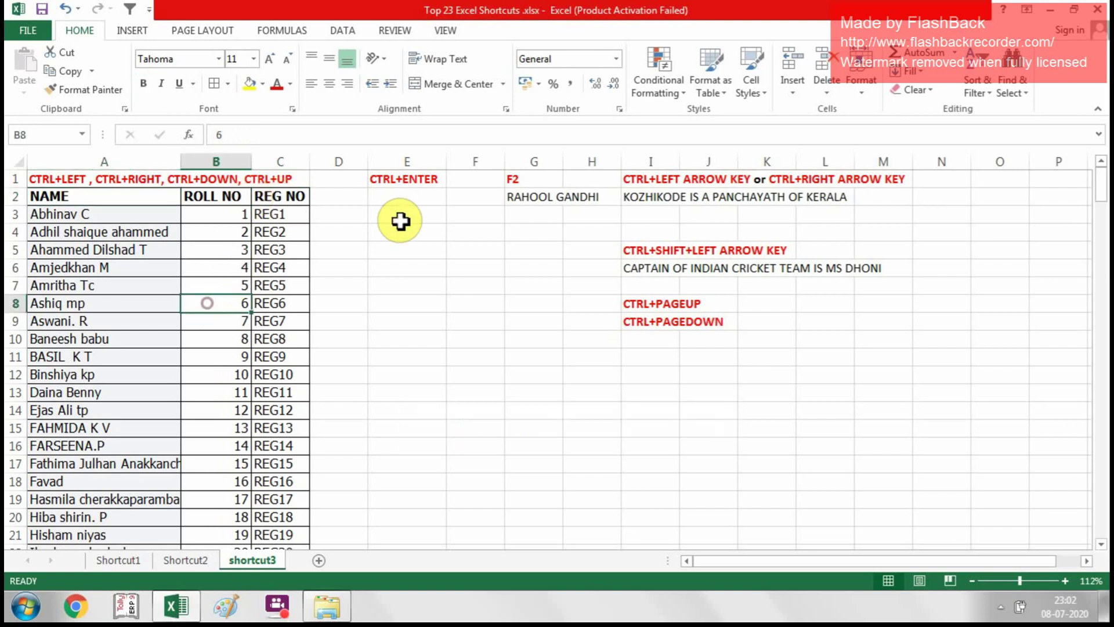
click(403, 182)
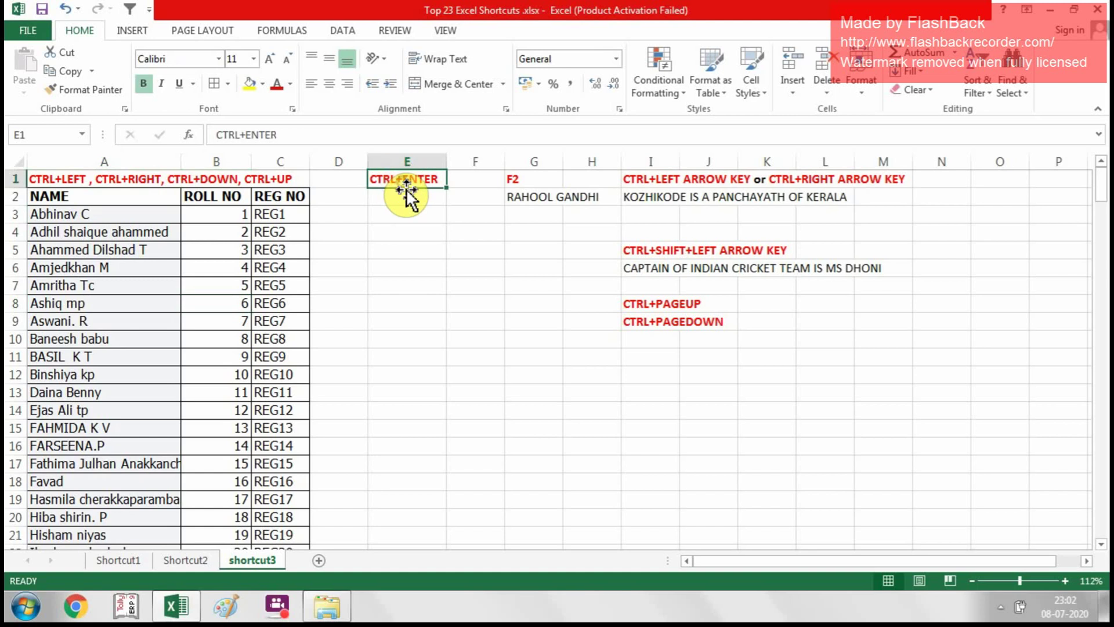
click(406, 196)
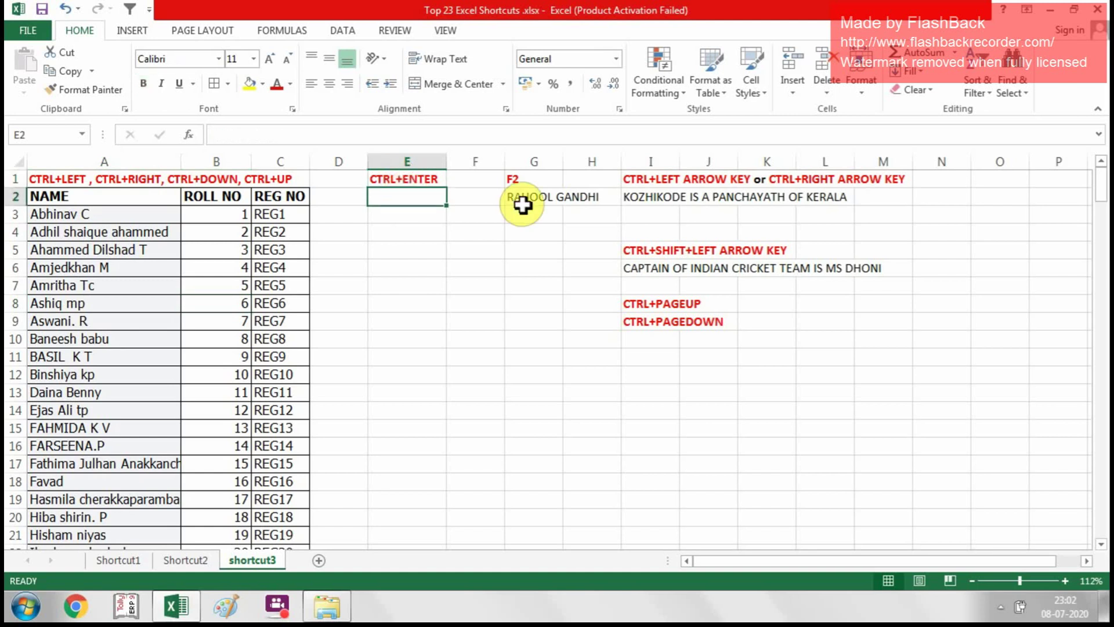
text(123)
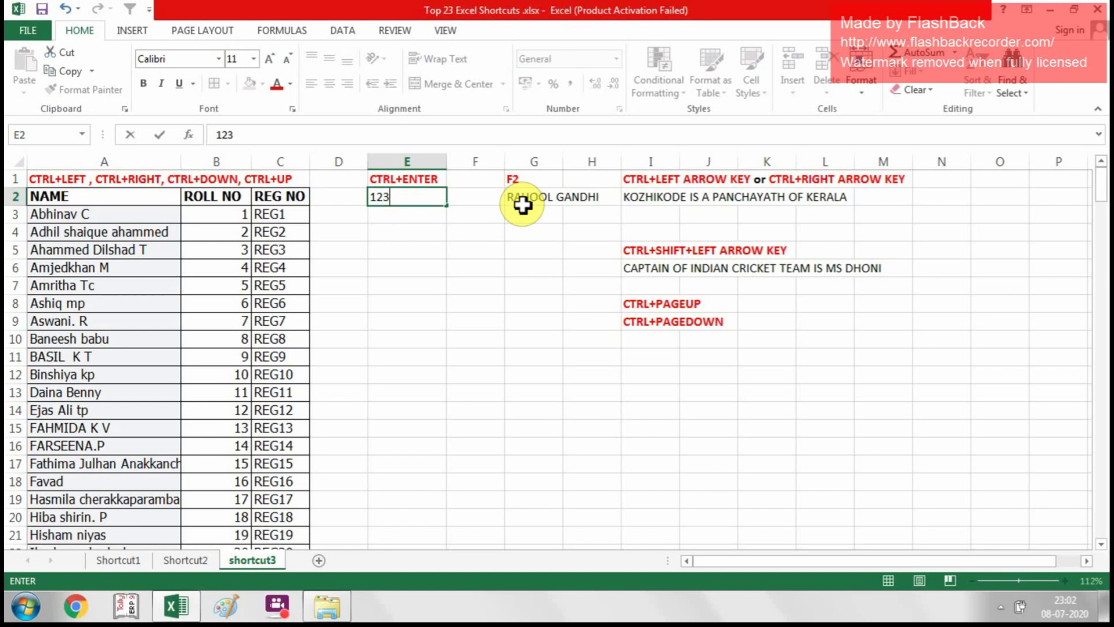
key(Return)
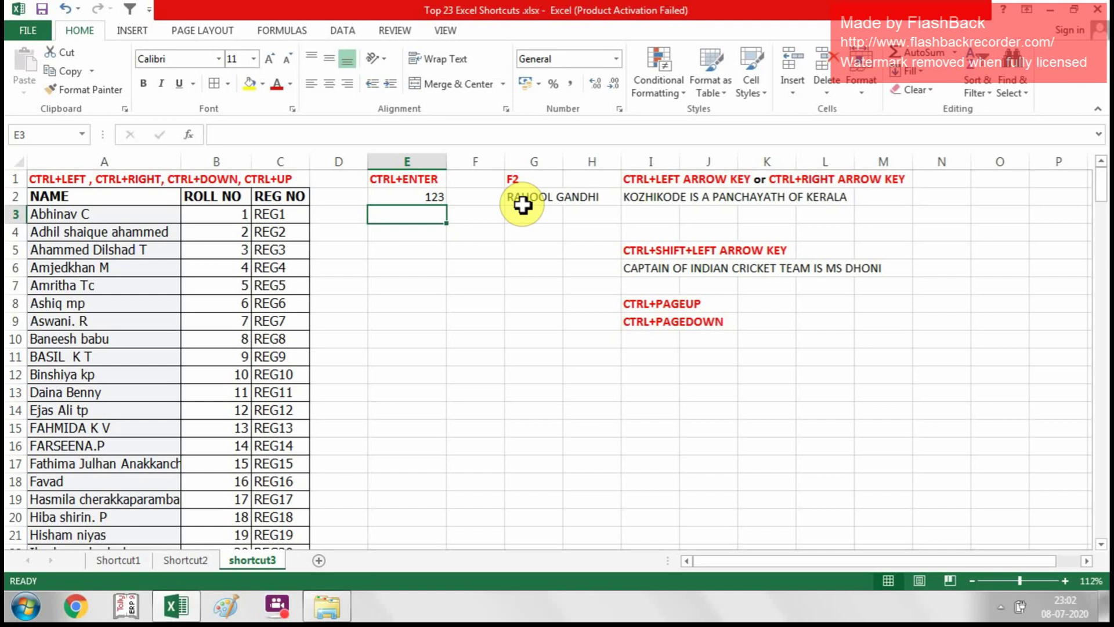
- Replace E2's value with 786, committing with Ctrl+Enter
key(Up)
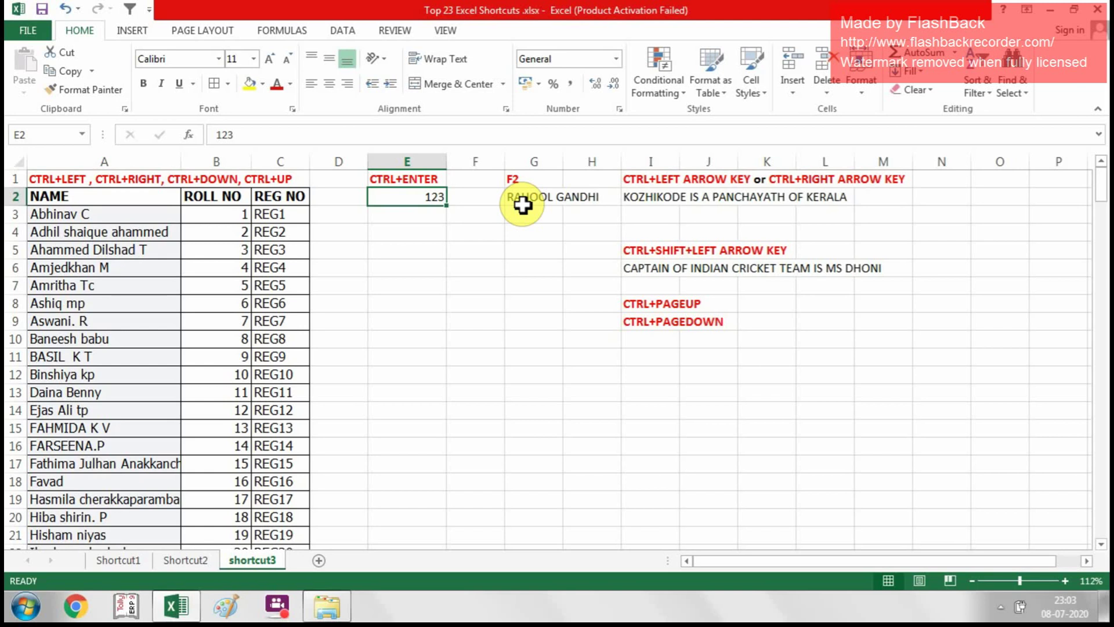
key(BackSpace)
text(786)
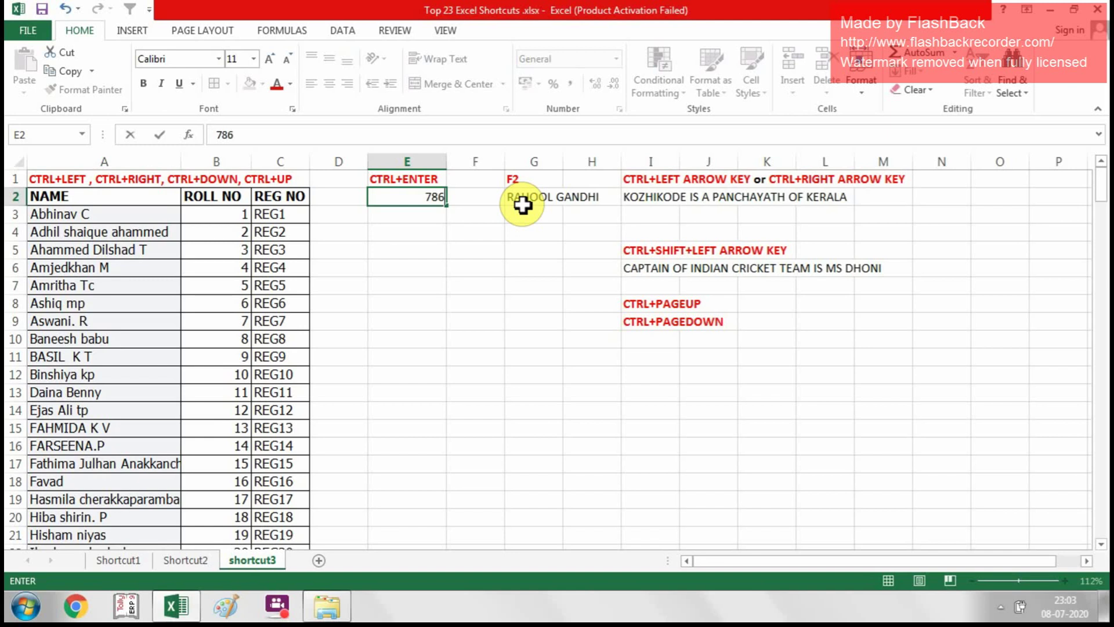
key(ctrl+Return)
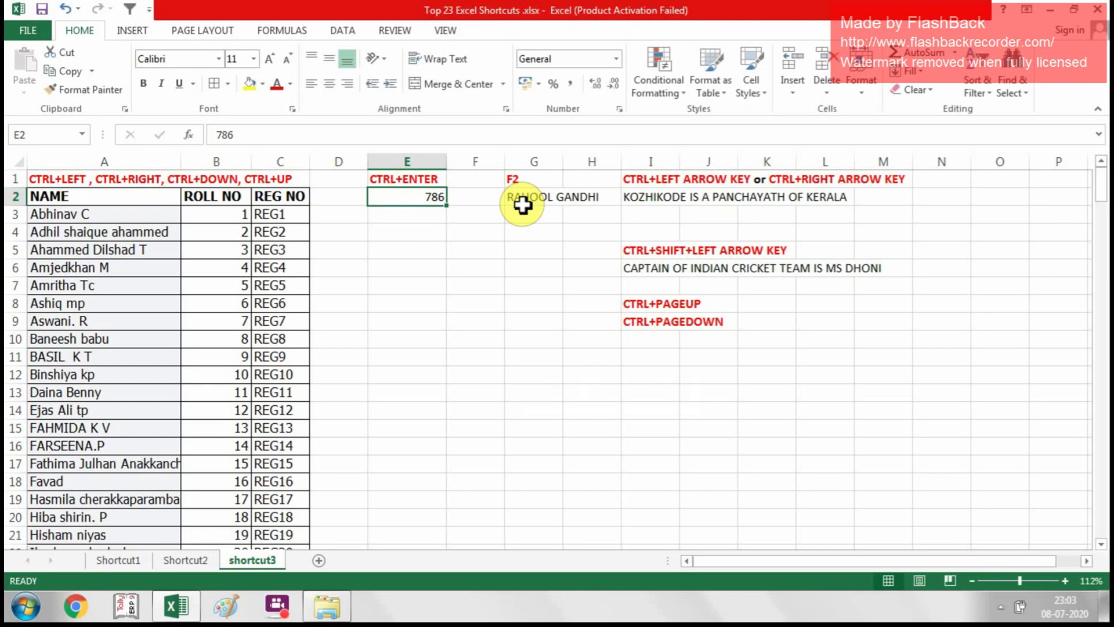
key(Return)
key(Up)
key(Right)
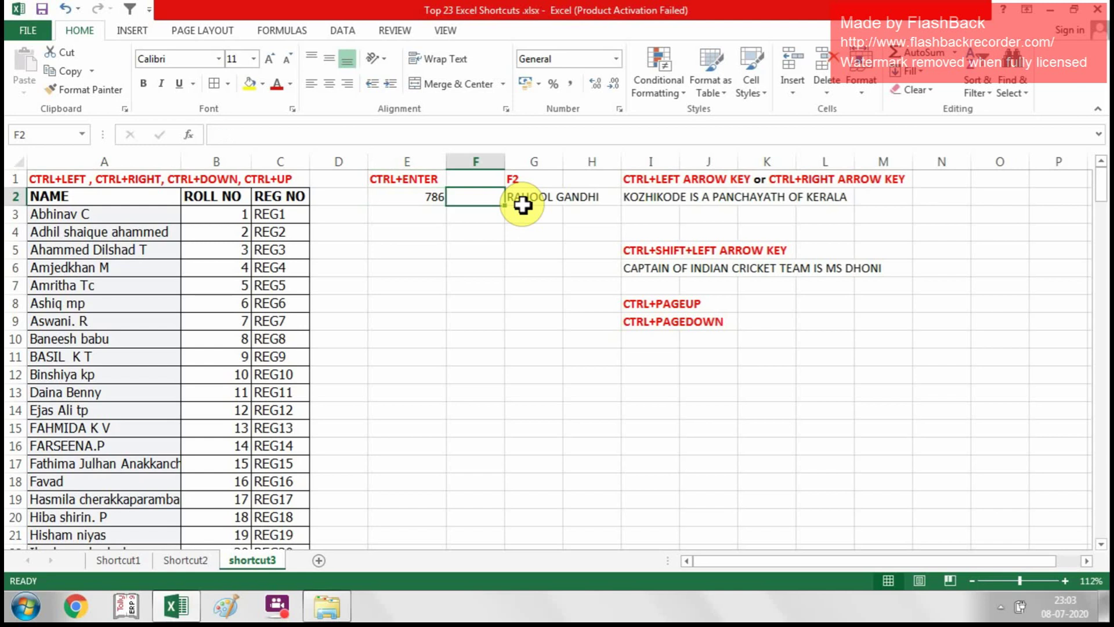
key(Right)
- Edit G2 with F2, inserting the missing U to correct RAHL to RAHUL GANDHI
click(523, 182)
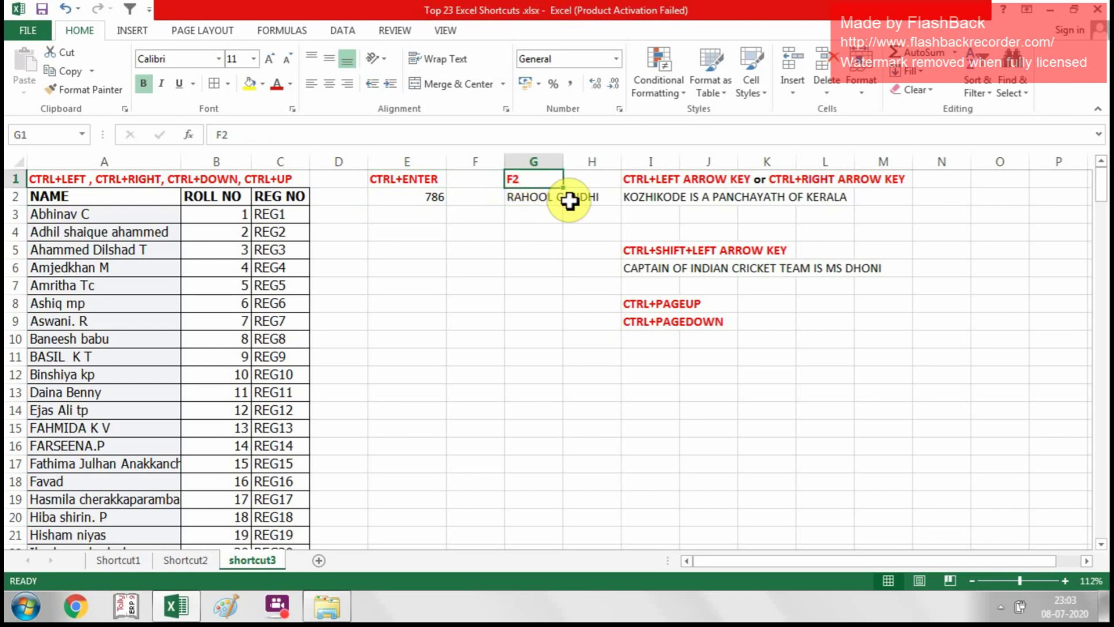
key(Down)
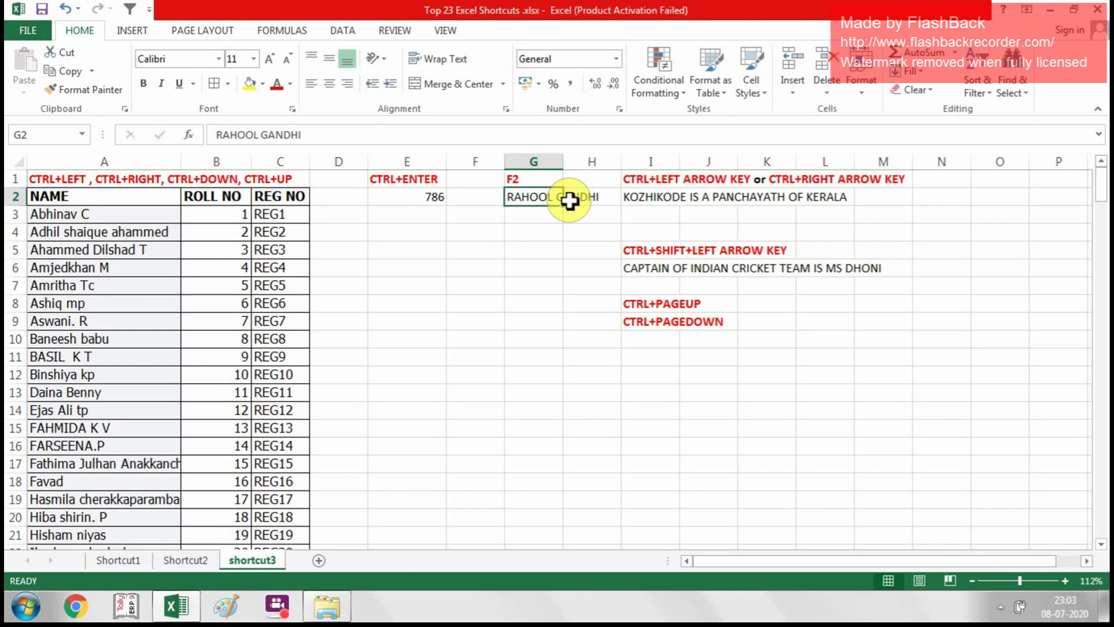
key(F2)
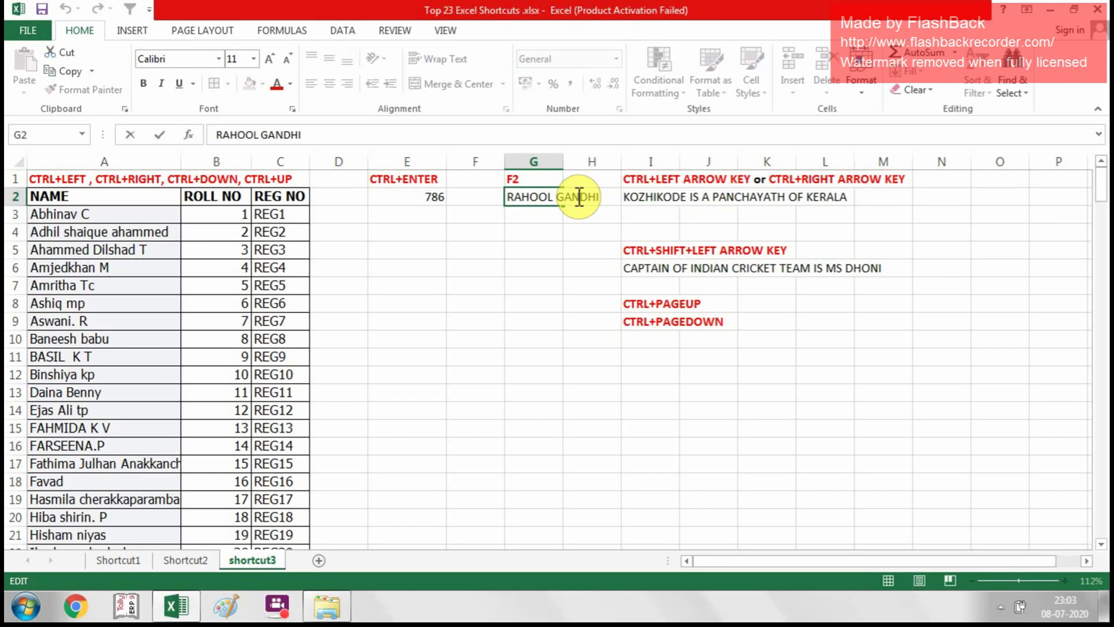
key(ctrl+Left)
key(Left)
key(Left)
key(BackSpace)
key(BackSpace)
text(U)
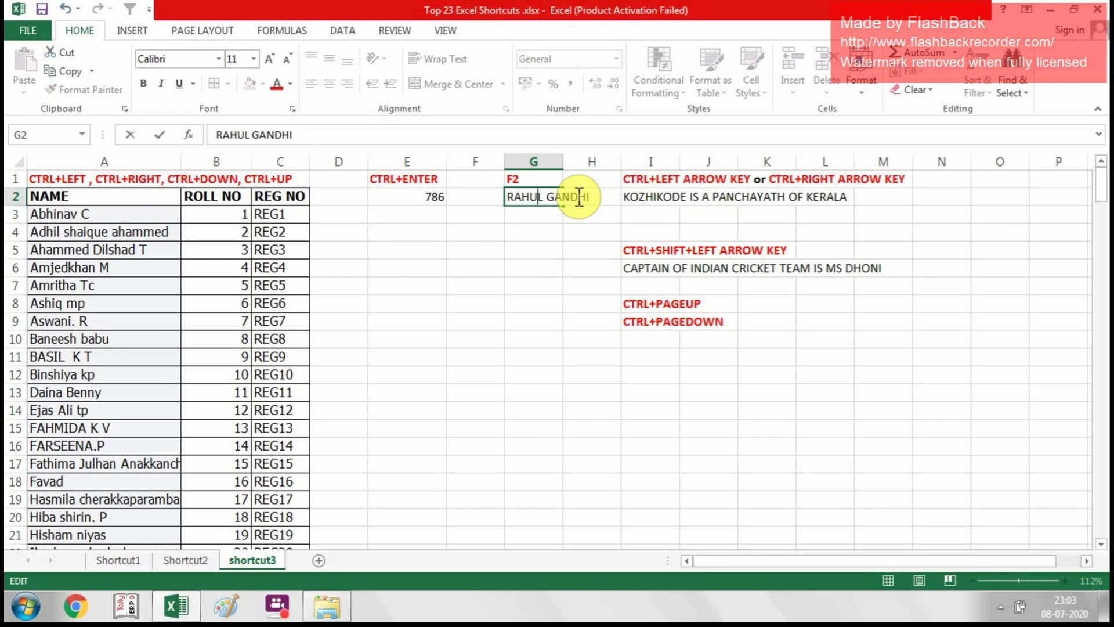
key(Return)
key(Up)
- Edit the KOZHIKODE sentence in I2 with F2, retyping PANCHAYATH and committing with Ctrl+Enter
key(ctrl+Right)
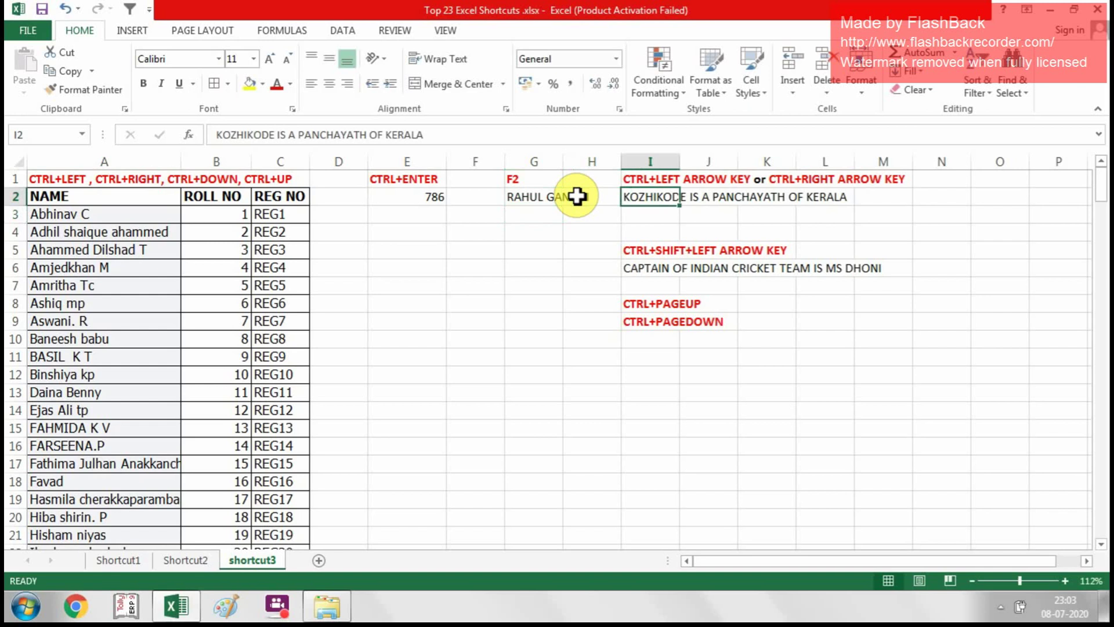
key(Up)
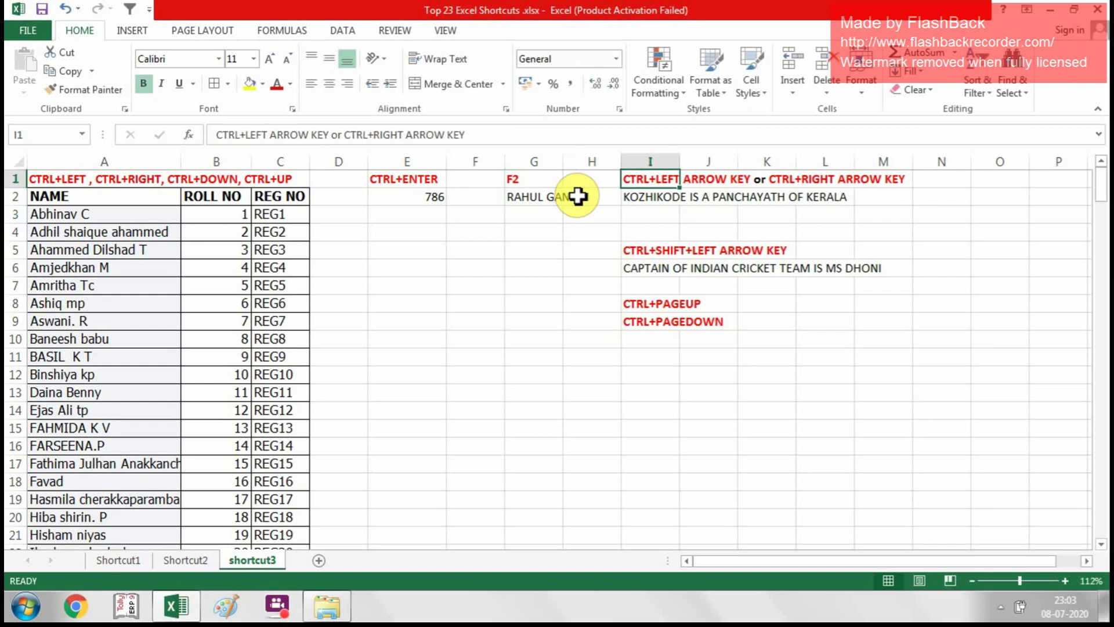
key(Down)
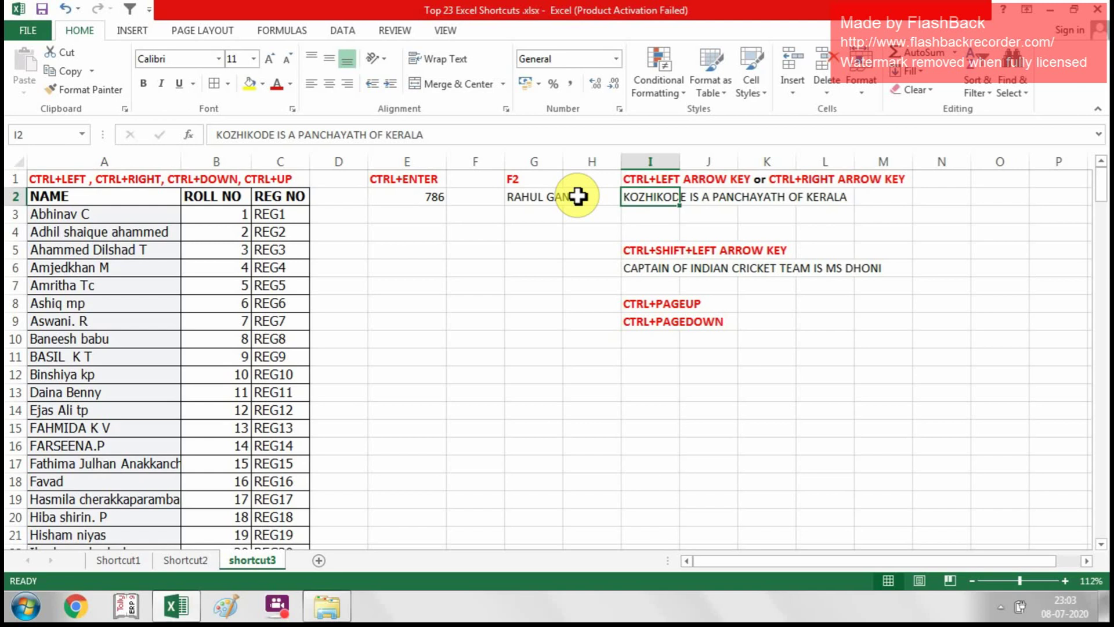
key(F2)
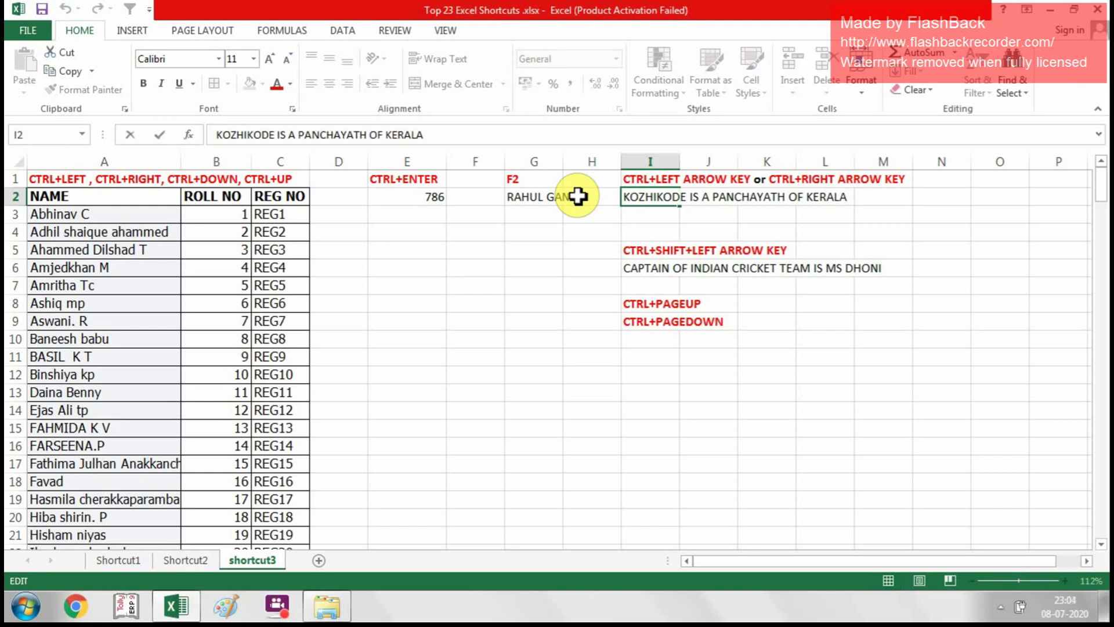
key(ctrl+Left)
key(ctrl+Left)
key(BackSpace)
key(BackSpace)
key(BackSpace)
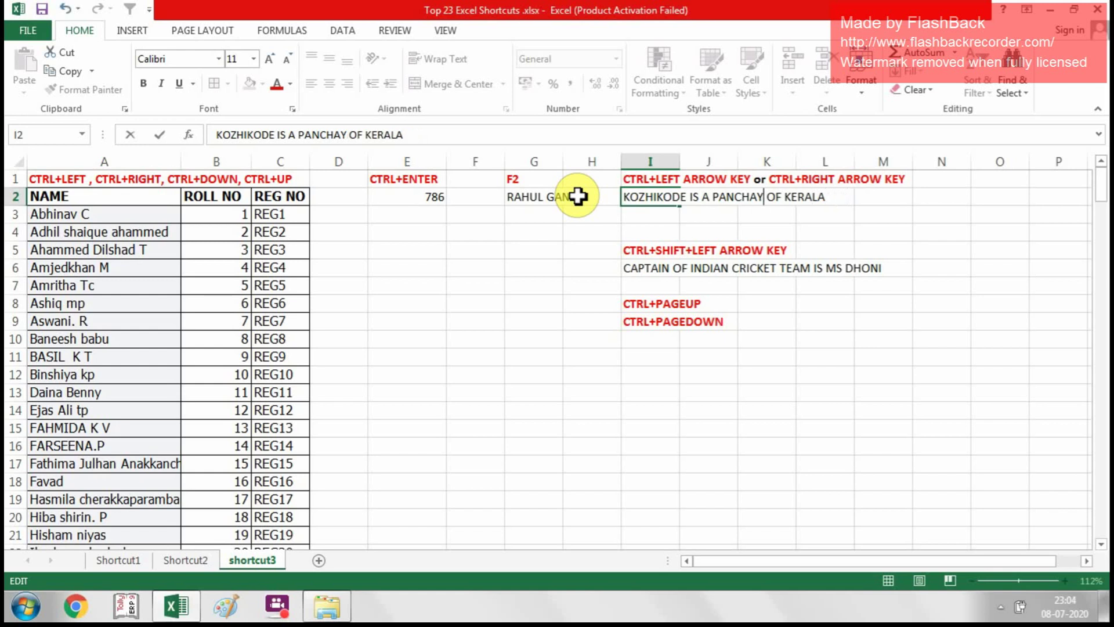
key(BackSpace)
key(BackSpace)
key(BackSpace)
key(BackSpace)
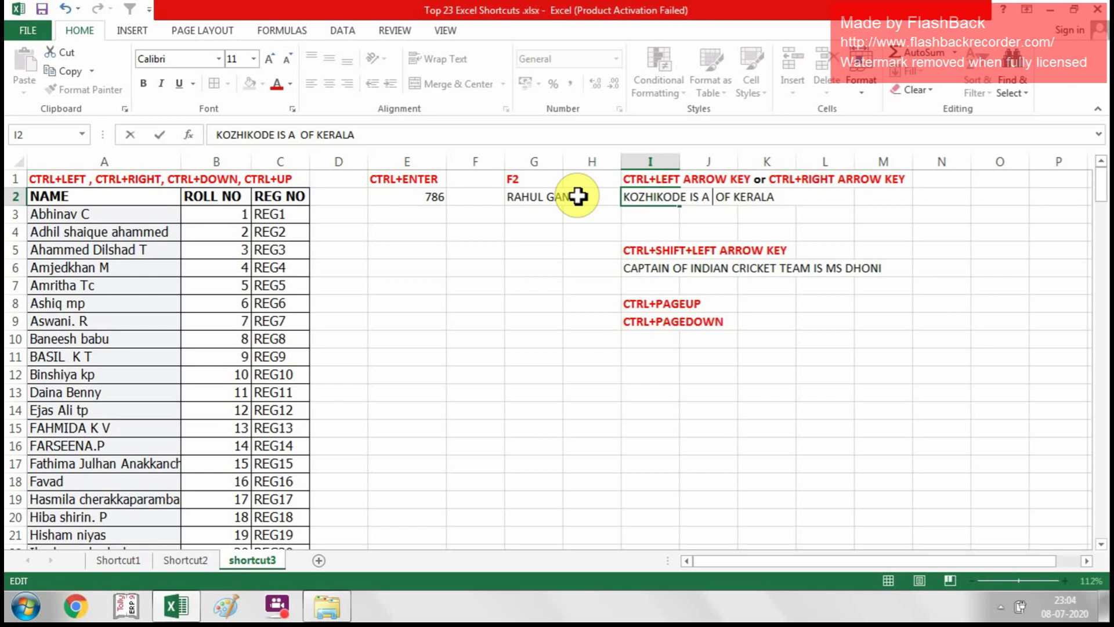
text(PANCHAYATH)
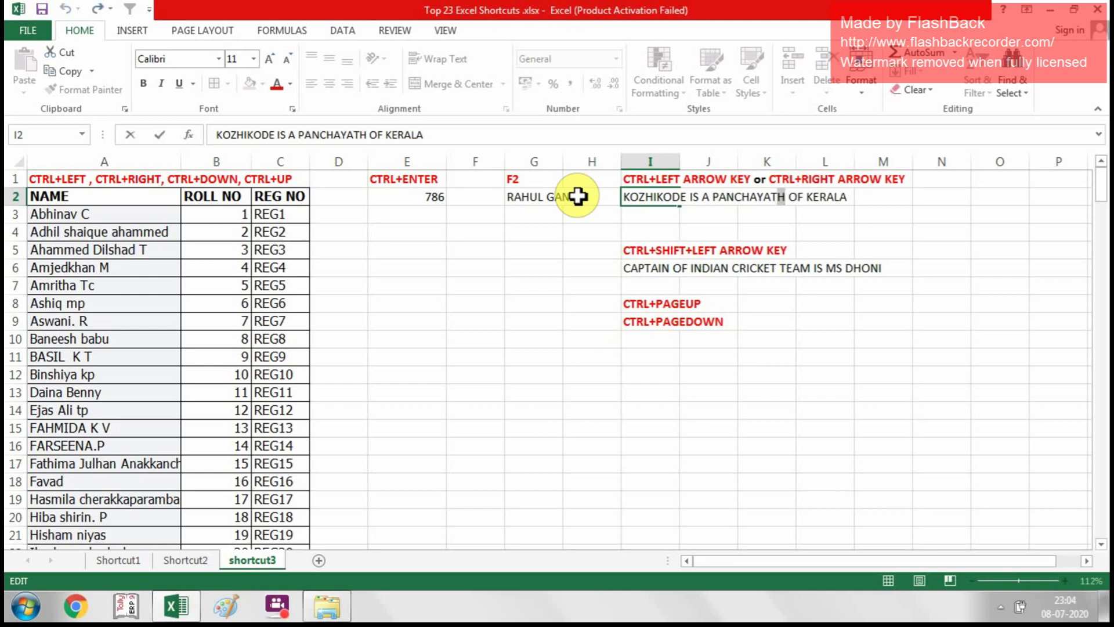
key(Right)
key(Right)
key(Right)
key(Right)
key(Right)
key(Right)
key(Right)
key(Right)
key(Right)
key(ctrl+Return)
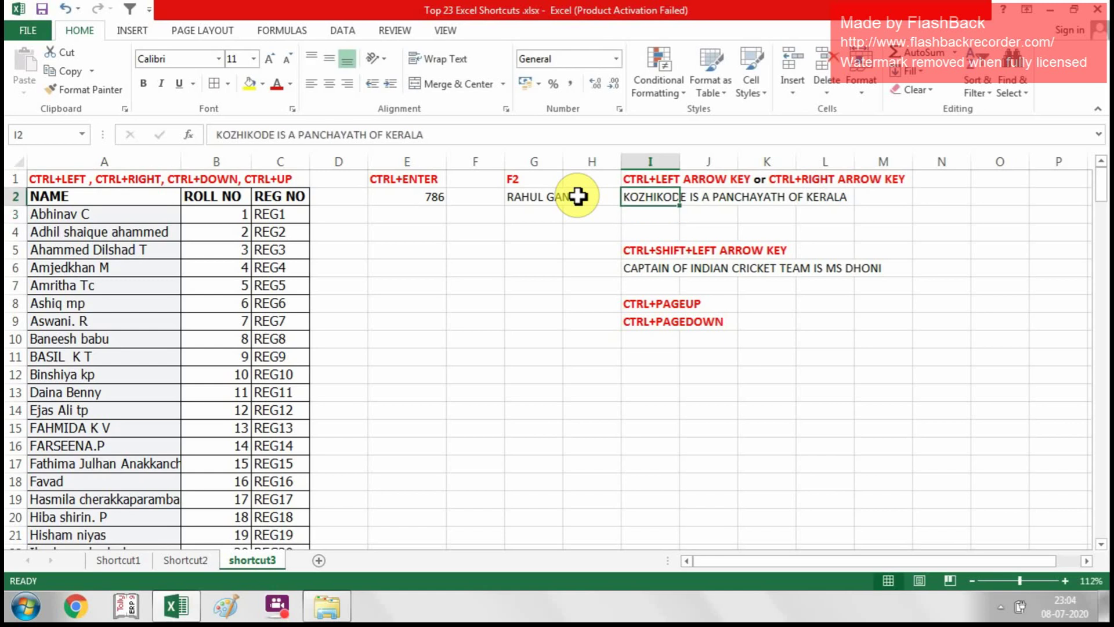
- Edit I2 again, replacing PANCHAYATH with DISTRICT
key(F2)
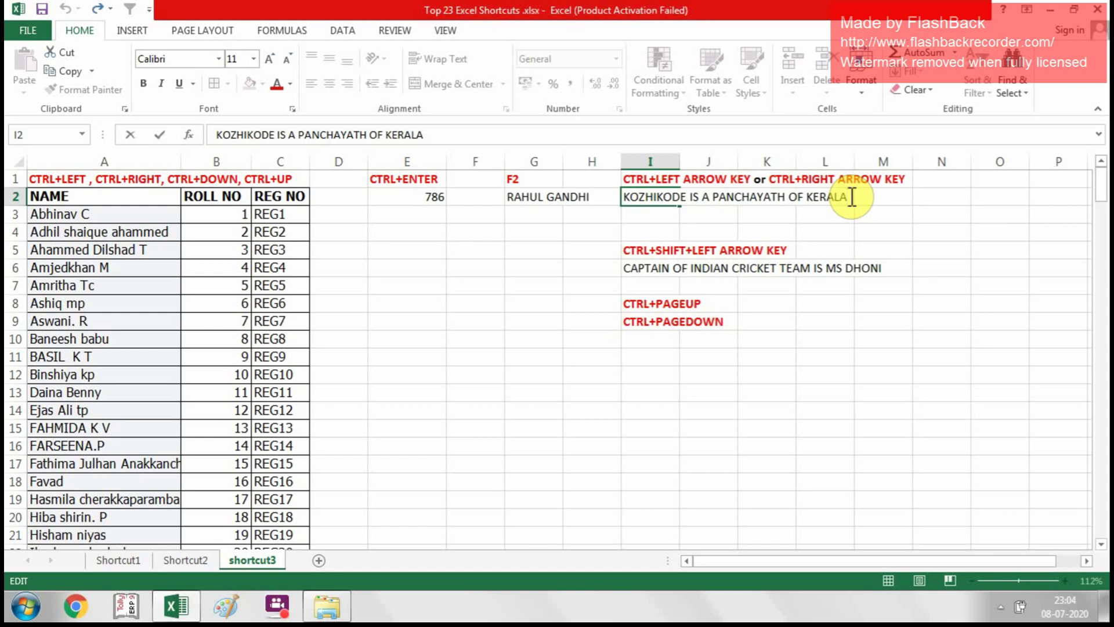
key(ctrl+Left)
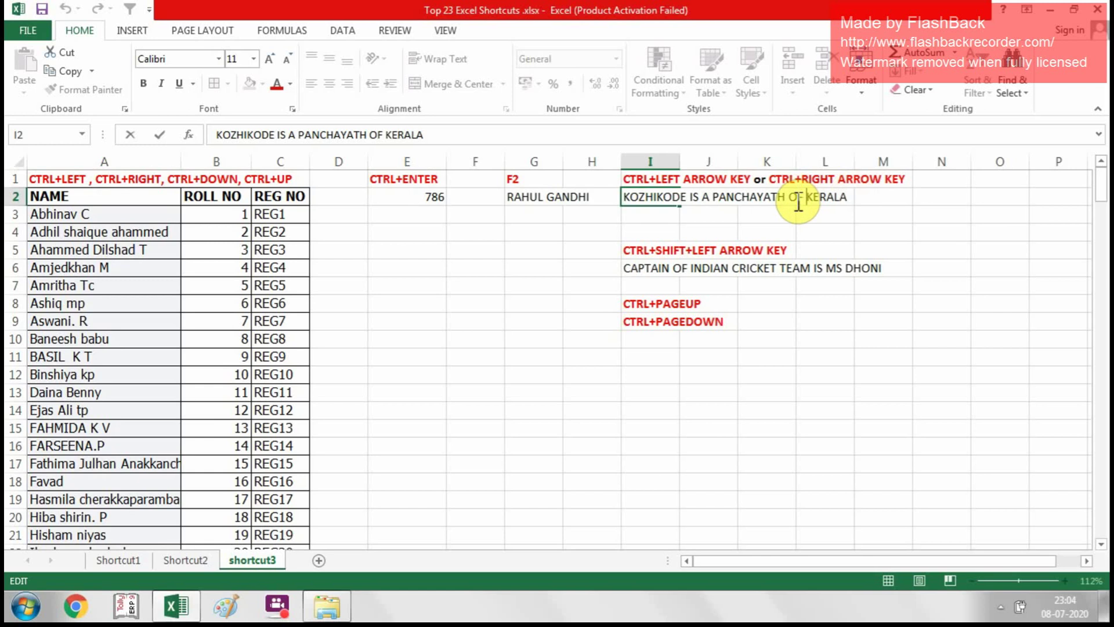
key(ctrl+Left)
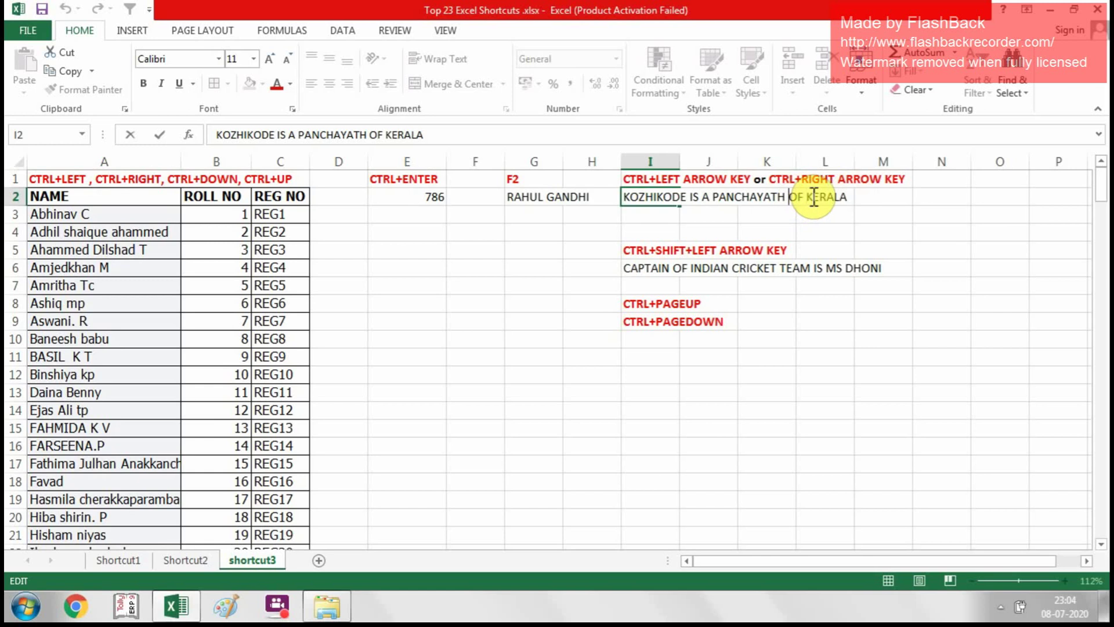
key(BackSpace)
key(BackSpace)
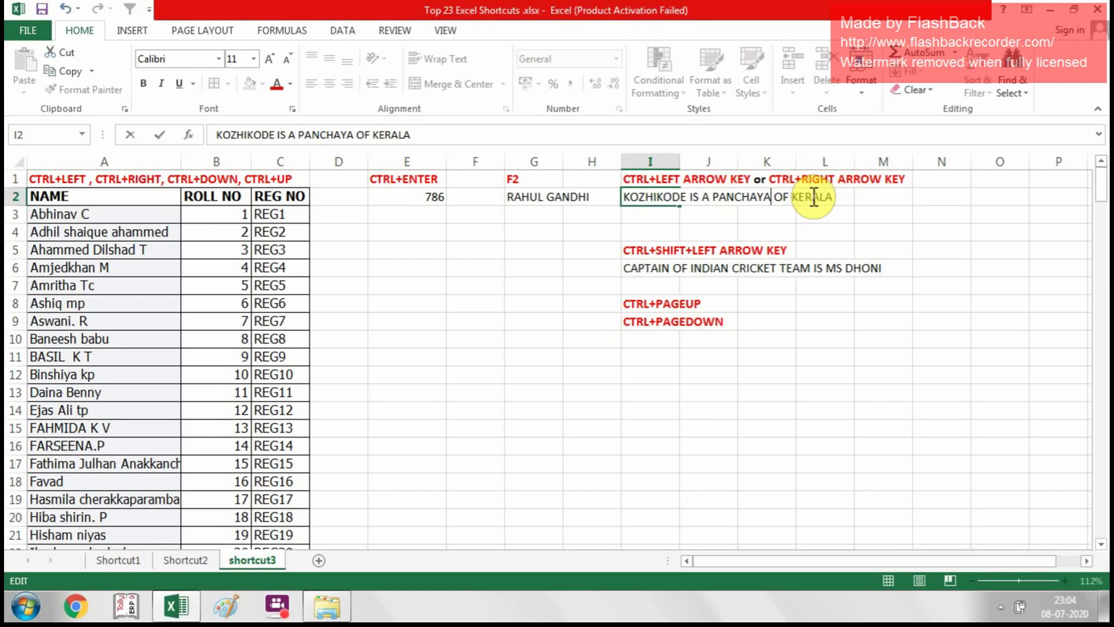
key(BackSpace)
key(BackSpace)
key(BackSpace)
key(BackSpace)
key(BackSpace)
key(BackSpace)
key(BackSpace)
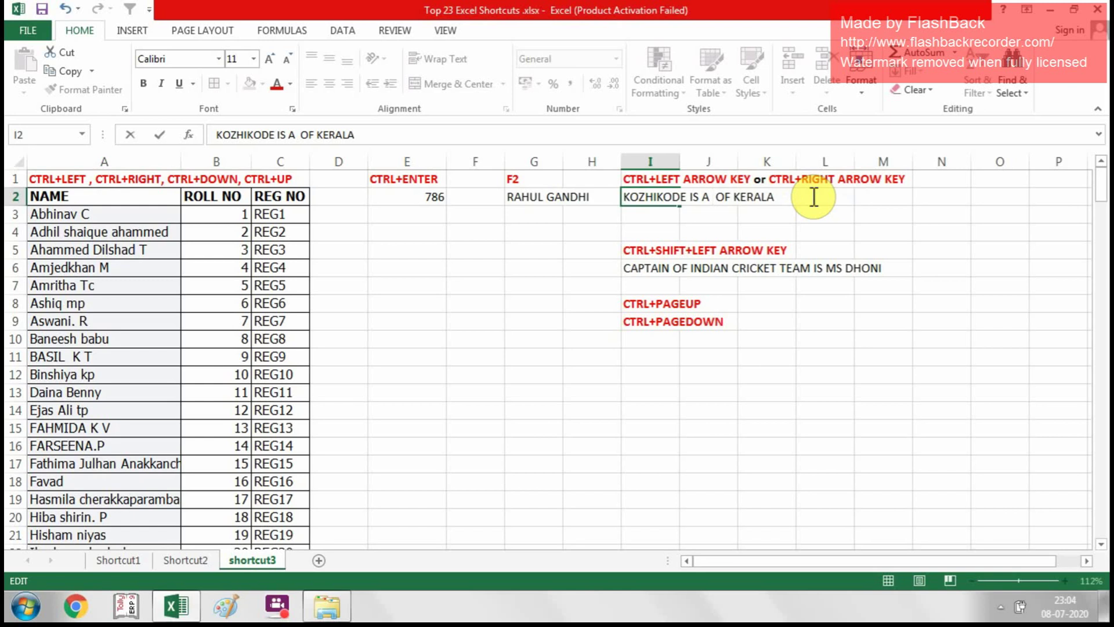
text(DIS)
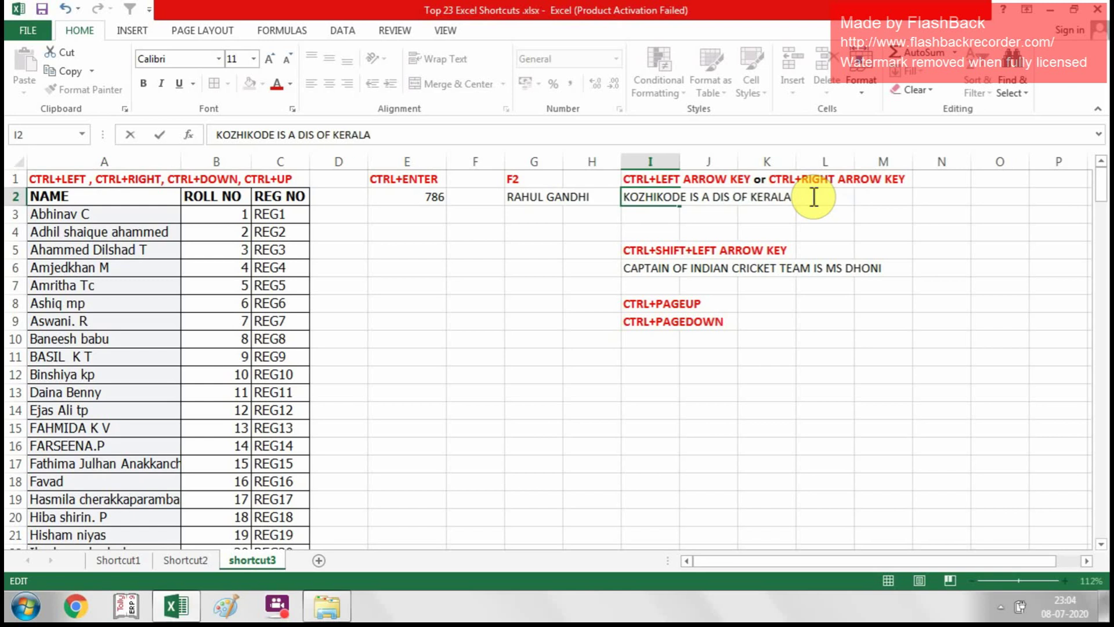
text(TRICT)
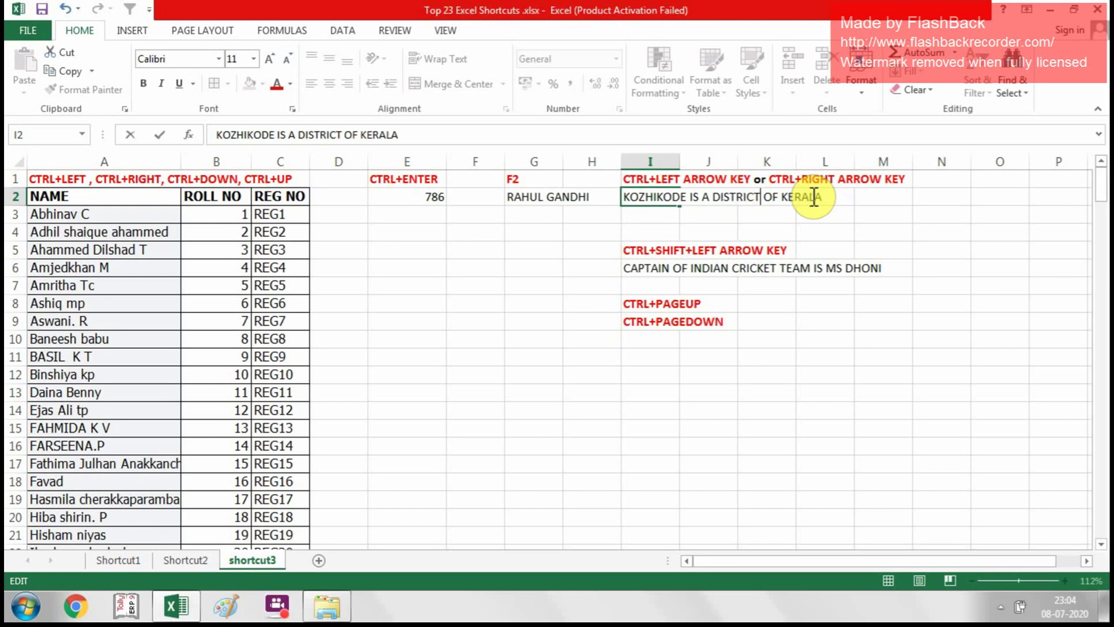
key(Return)
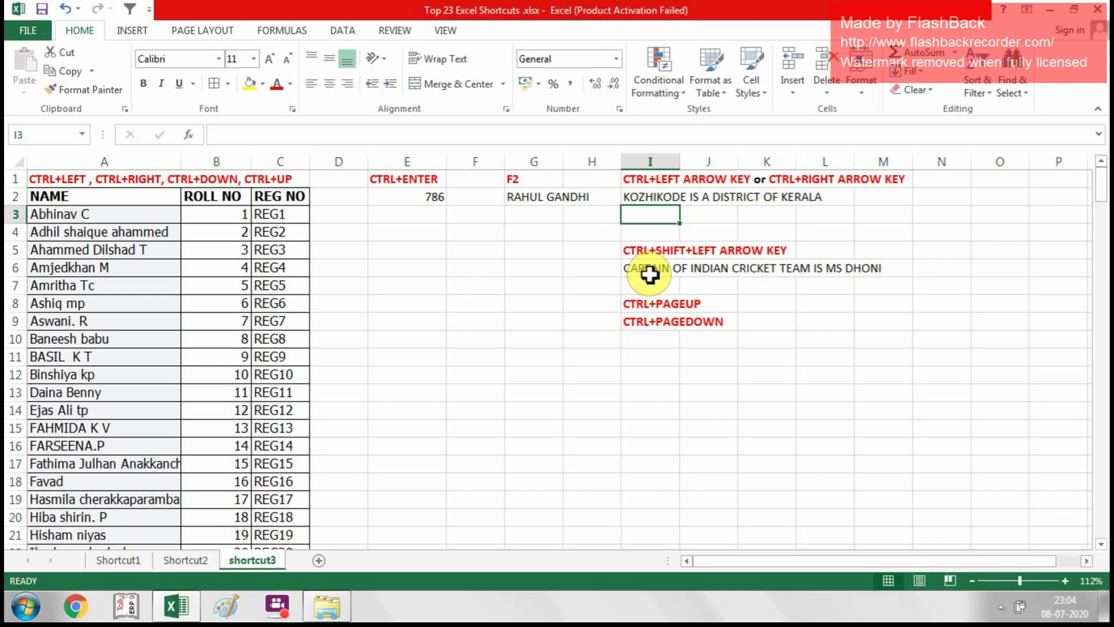
- In I6, replace MS DHONI with VIRAT KOHLI using F2 and Ctrl+Shift+Left
click(649, 272)
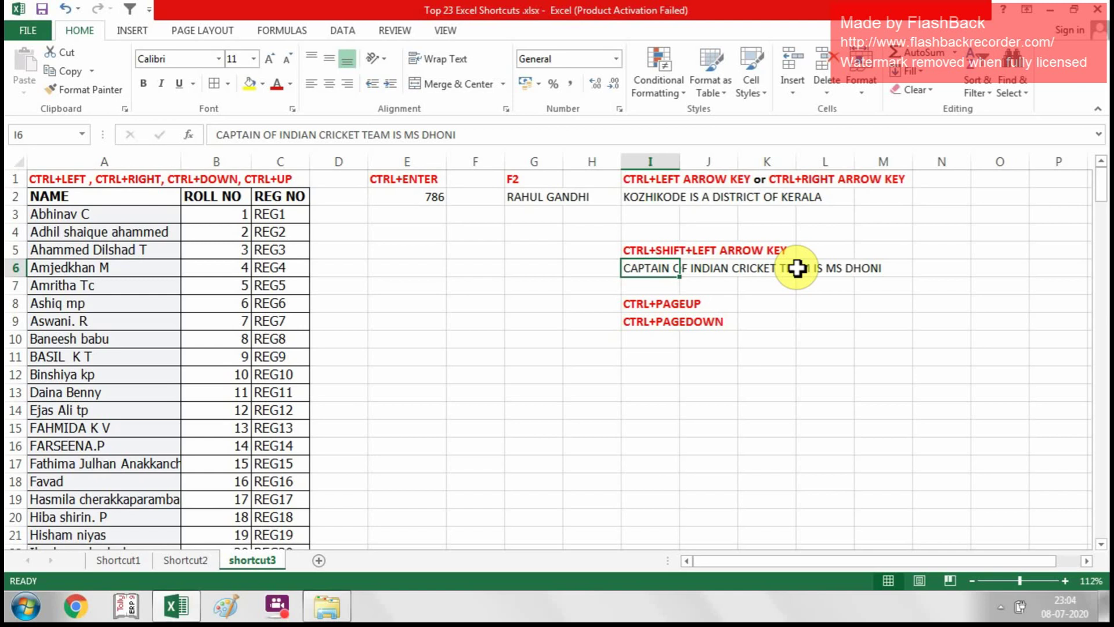
key(Down)
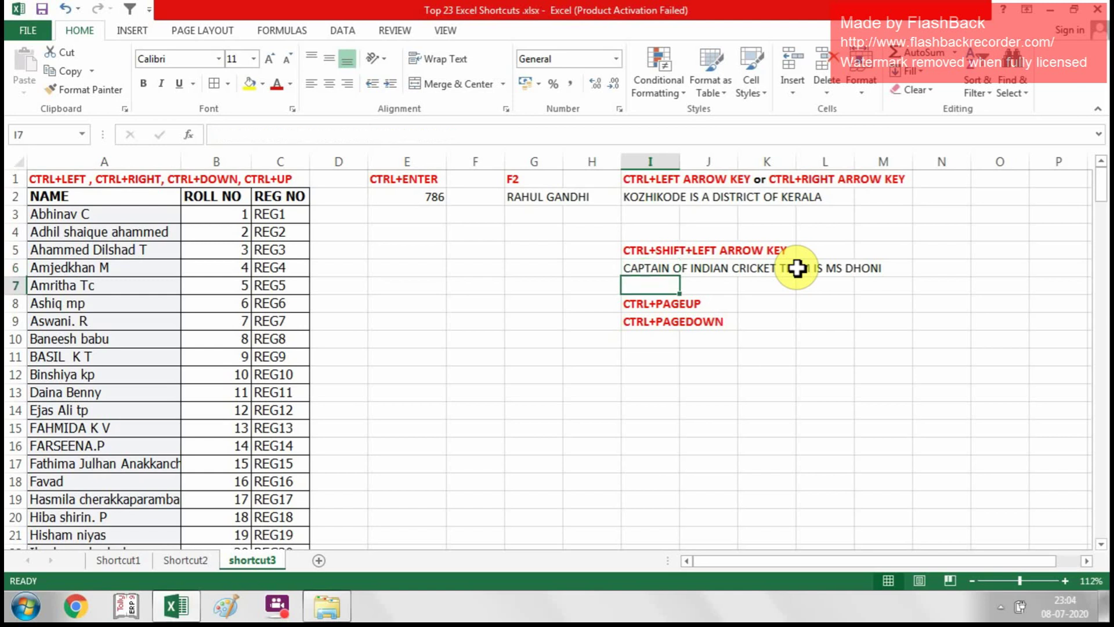
key(Up)
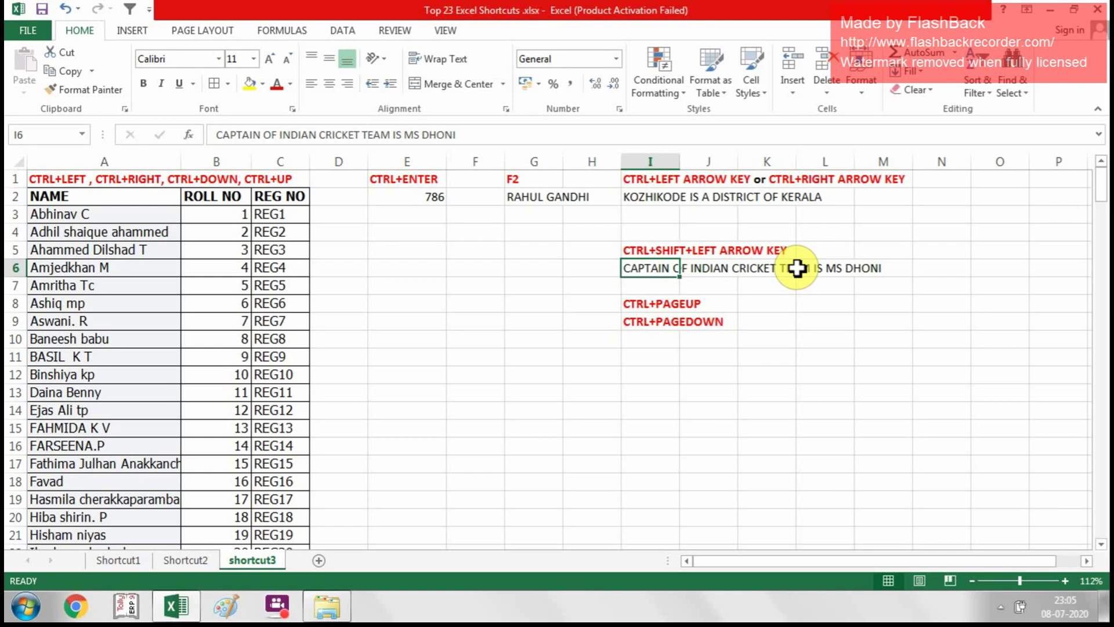
key(F2)
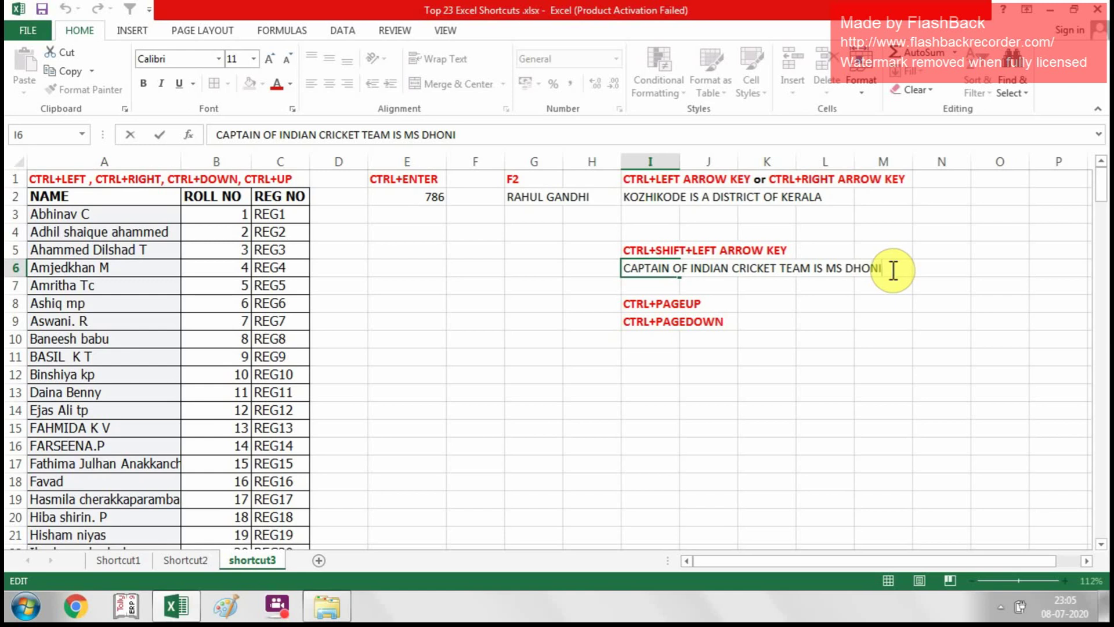
key(ctrl+shift+Left)
key(ctrl+shift+Left)
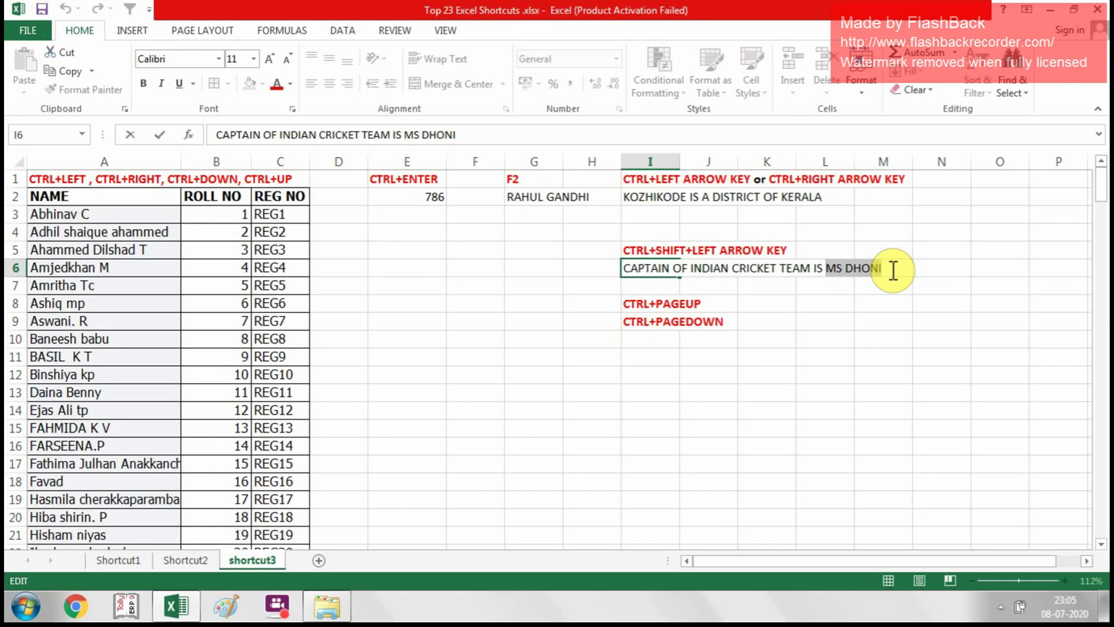
key(BackSpace)
text(VI)
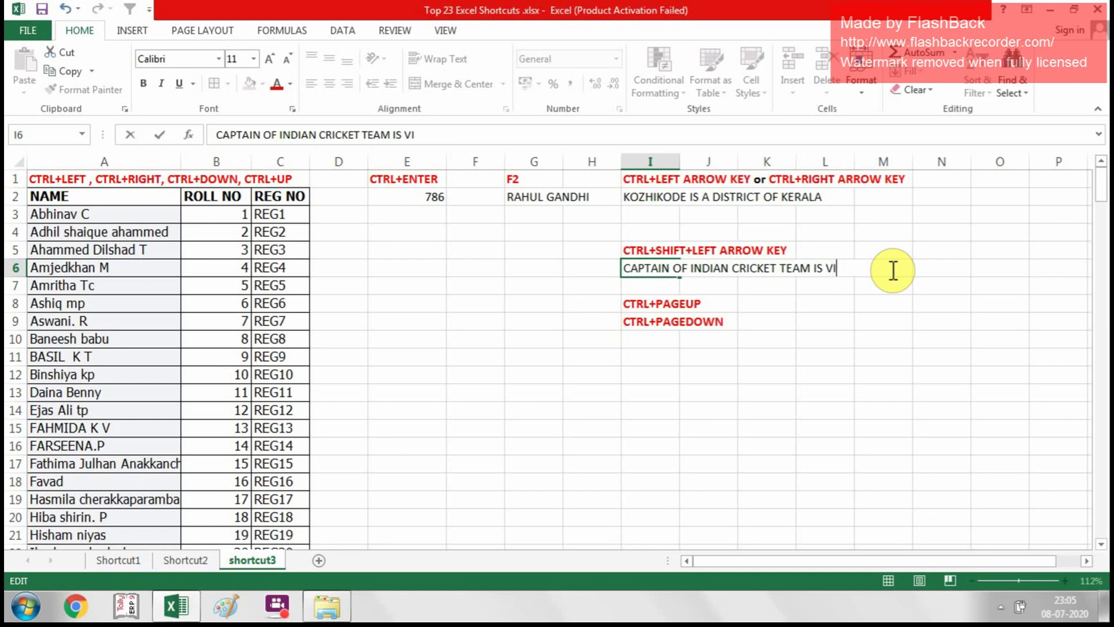
text(RAT K)
text(OHLI)
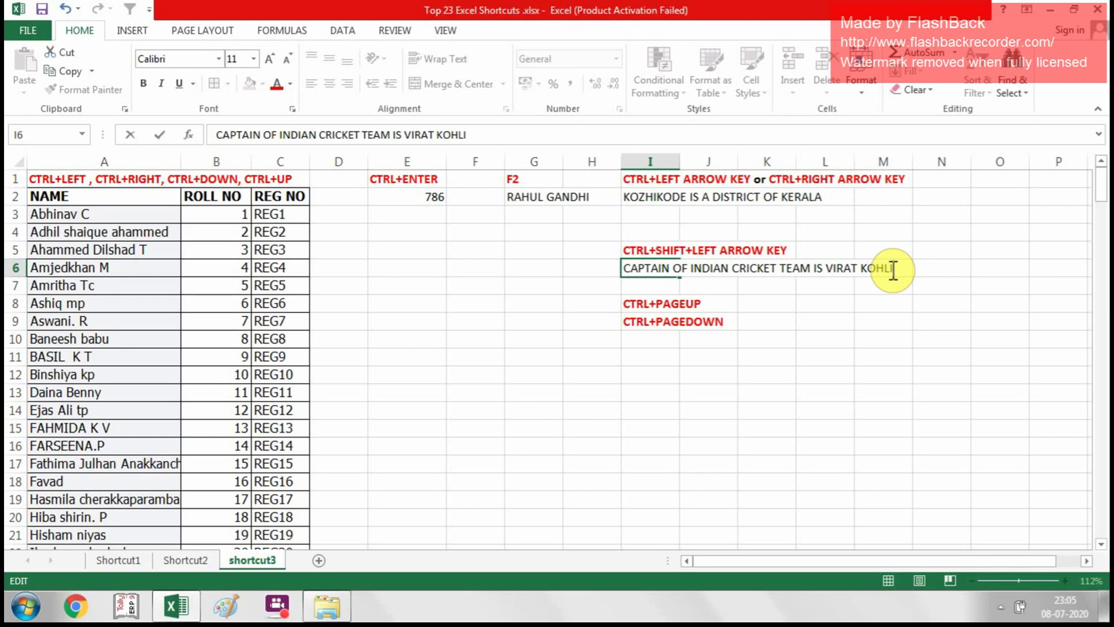
key(Return)
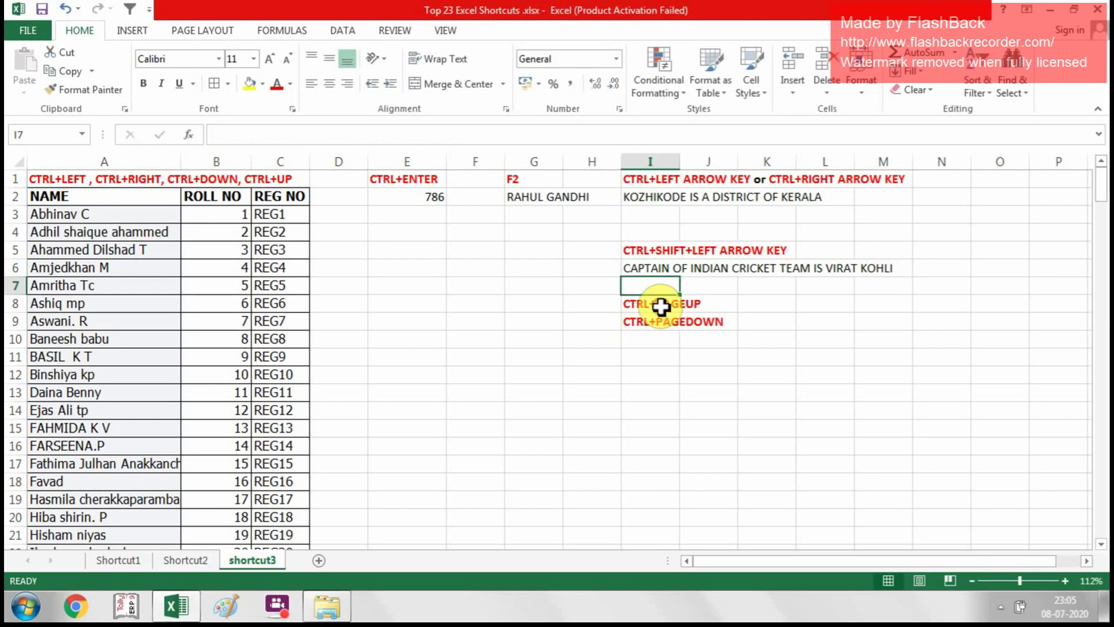
click(665, 300)
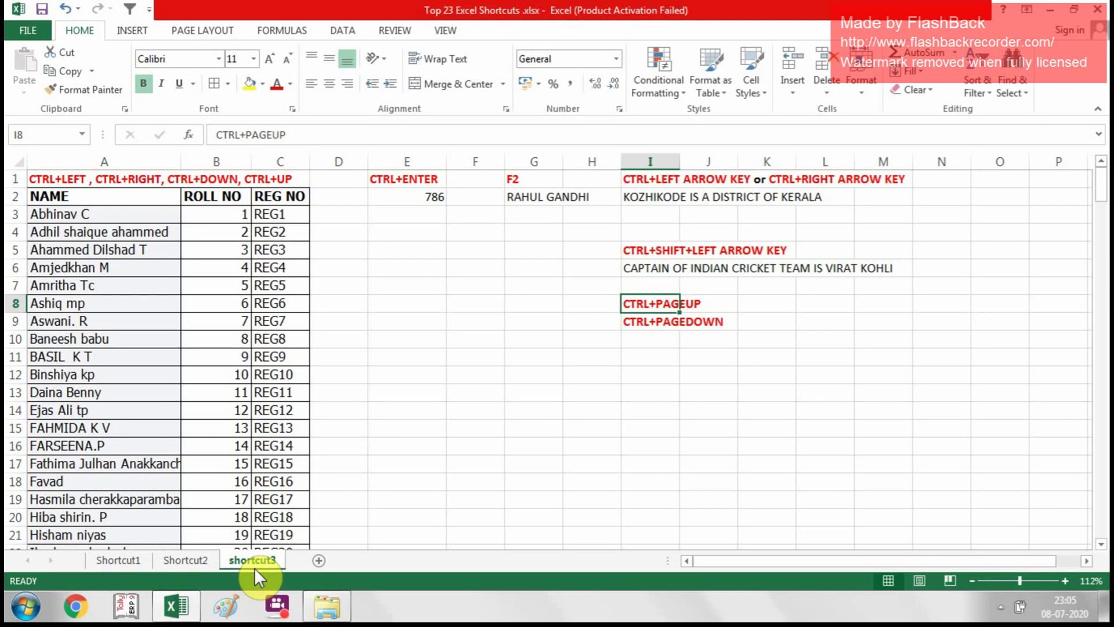
key(ctrl+Page_Up)
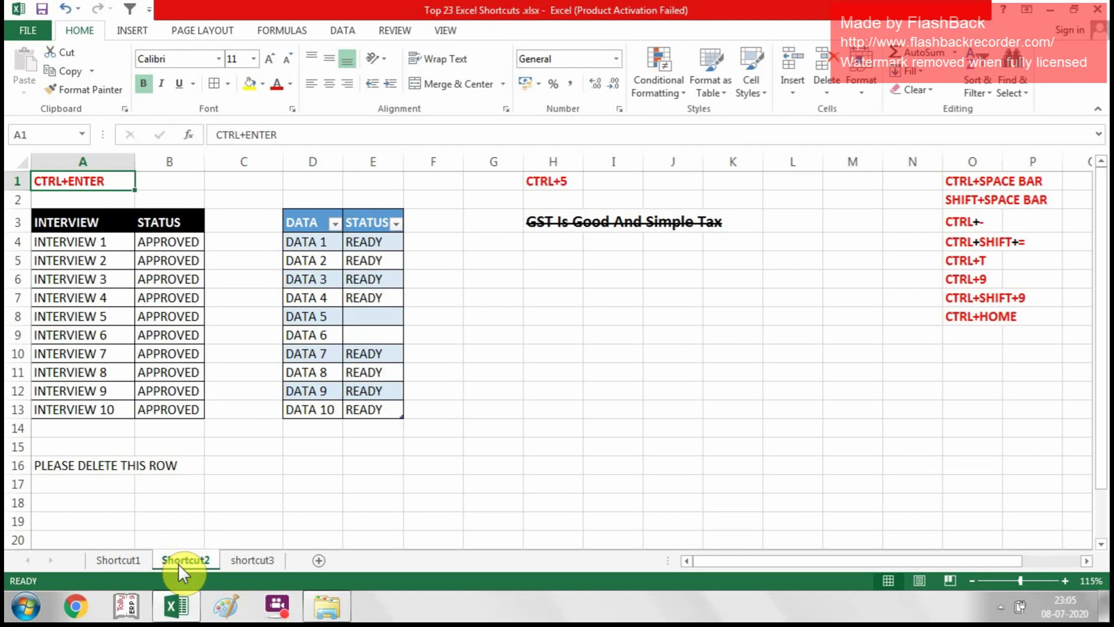
key(ctrl+Page_Up)
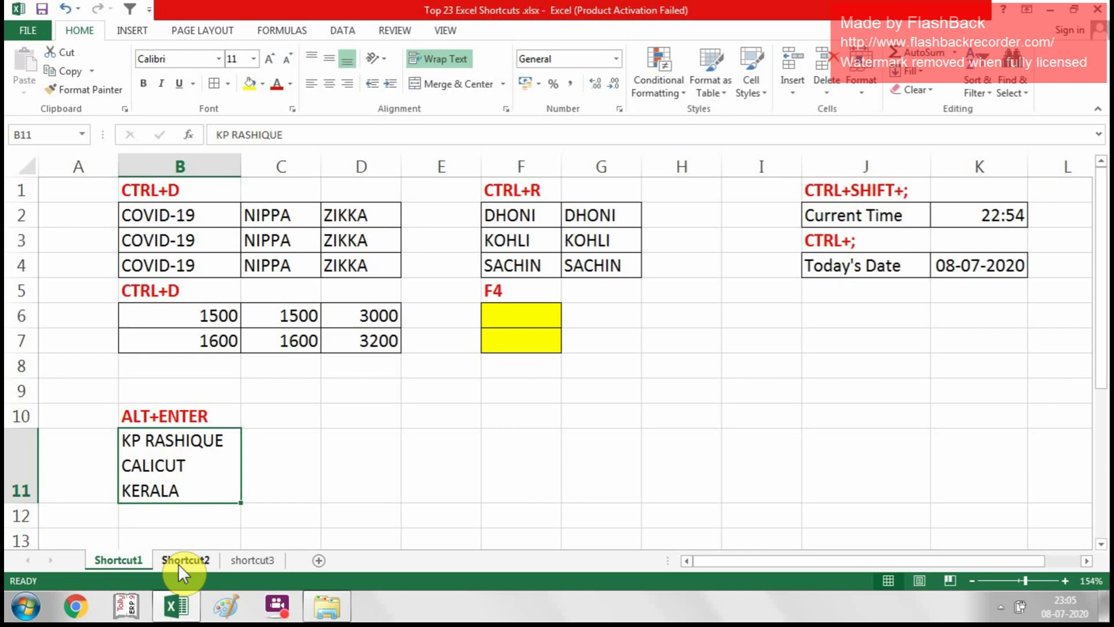
key(ctrl+Page_Down)
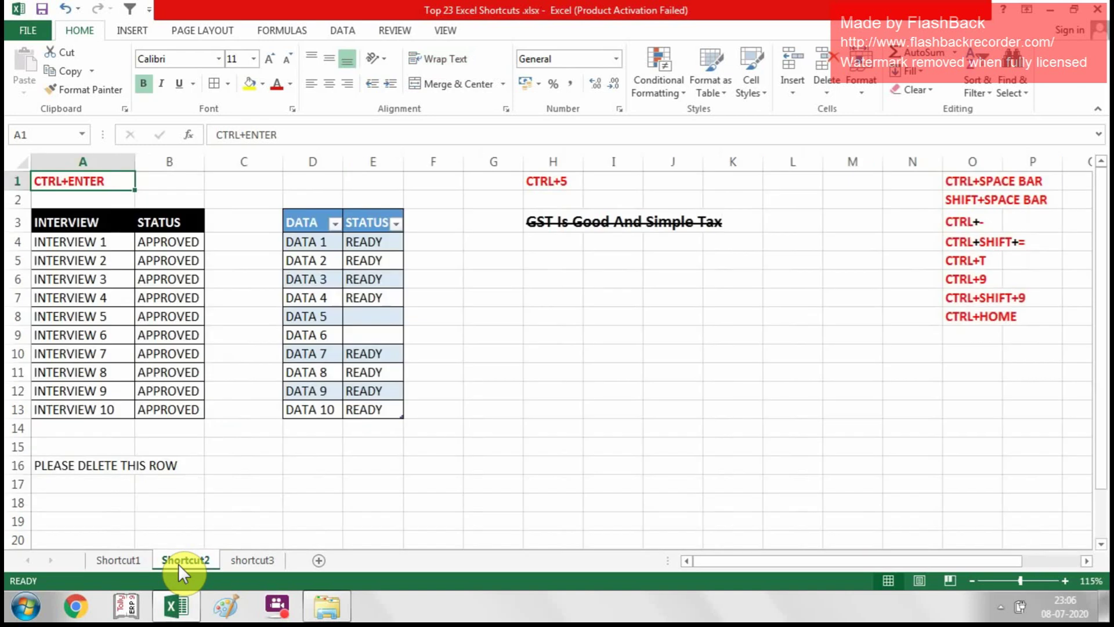
key(ctrl+Page_Down)
key(Down)
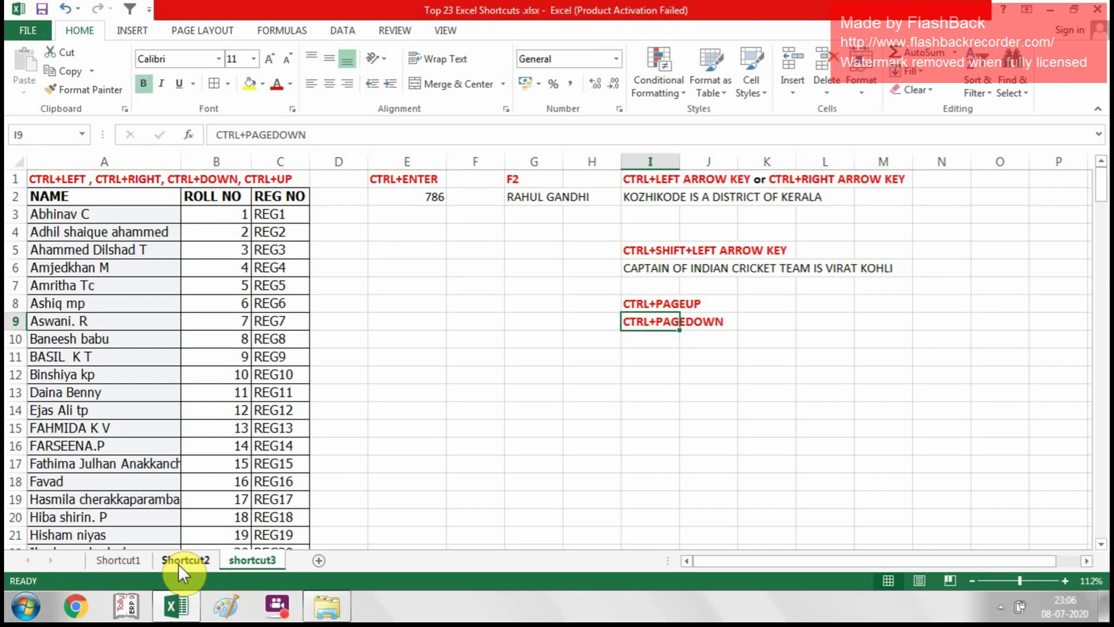
key(Down)
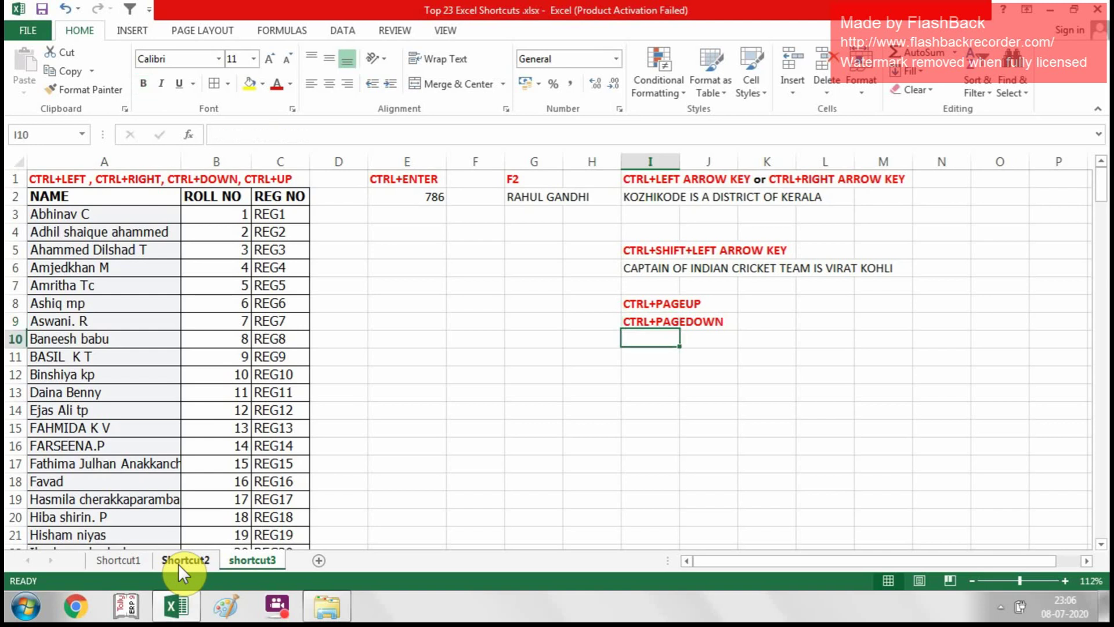
key(Up)
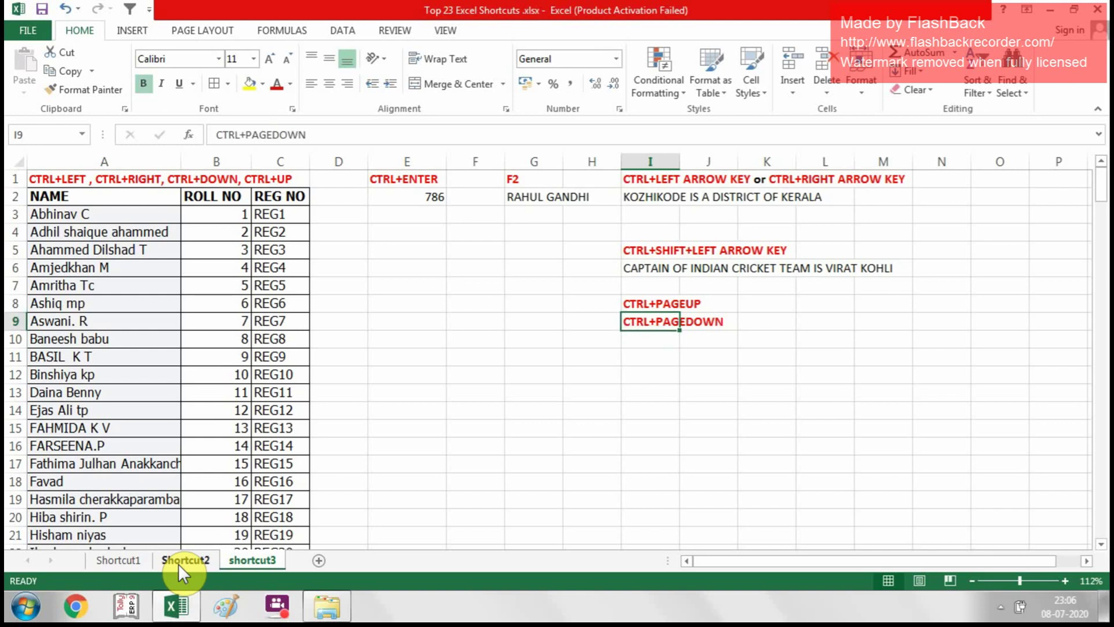